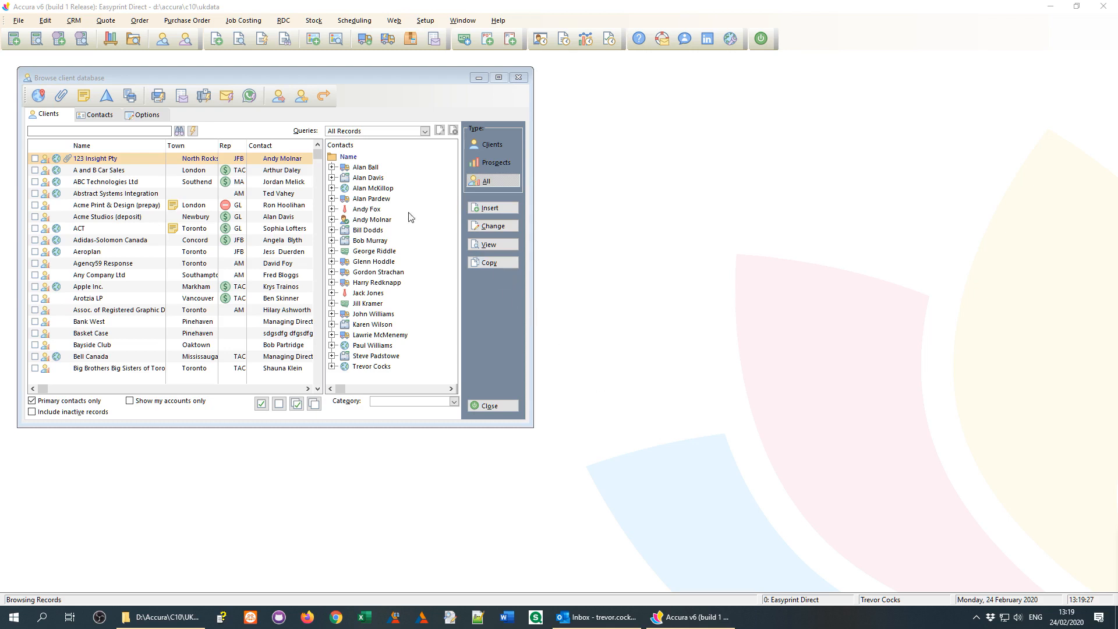
Step: Open a 123 Insight Pty contact from the Contacts tree for editing with Change
right_click(374, 189)
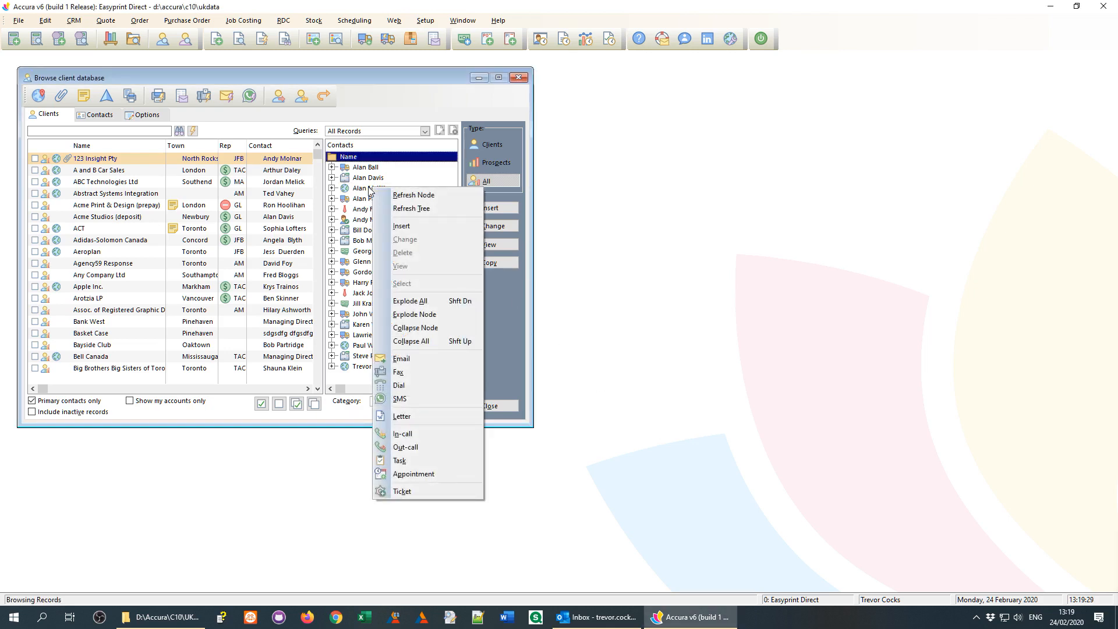
click(371, 188)
right_click(369, 188)
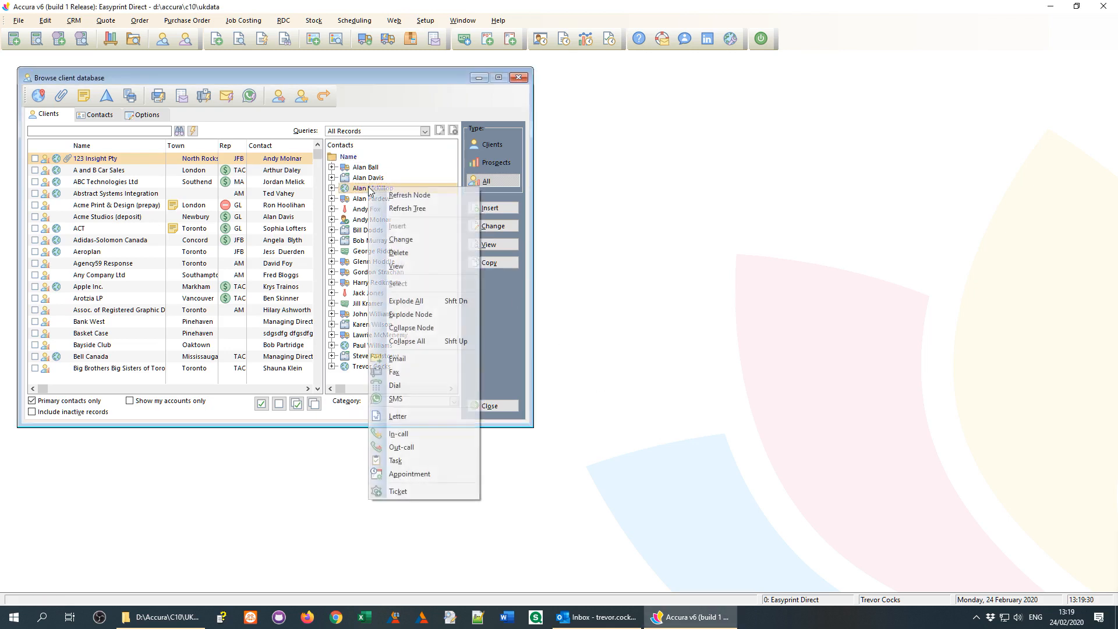
click(411, 239)
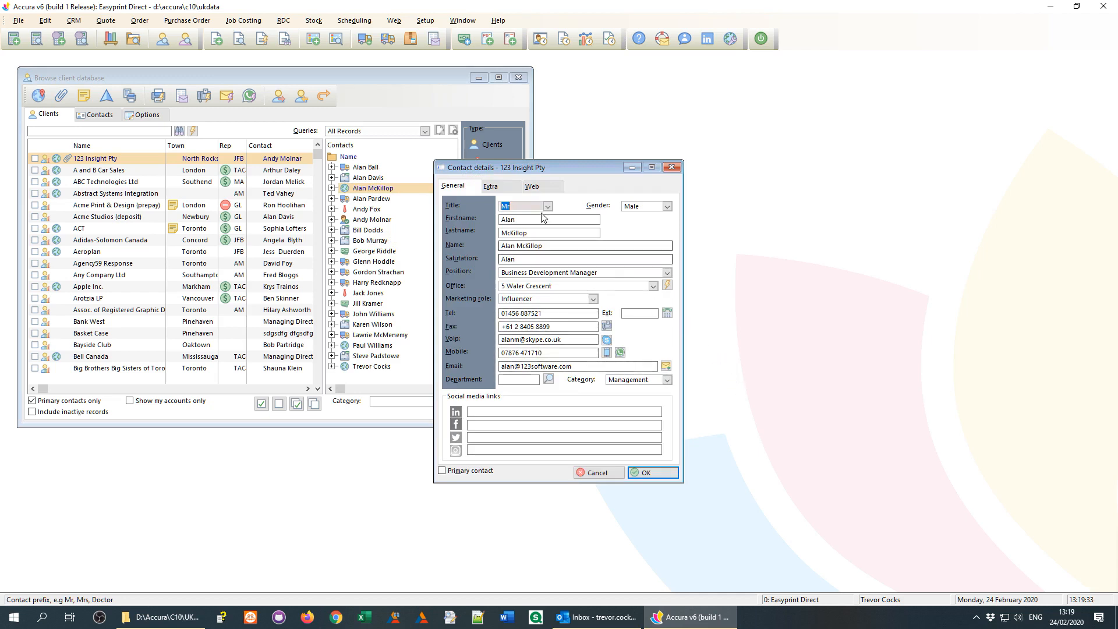
Step: Show the contact's Extra communication settings with the cursor in the CC email list
click(505, 187)
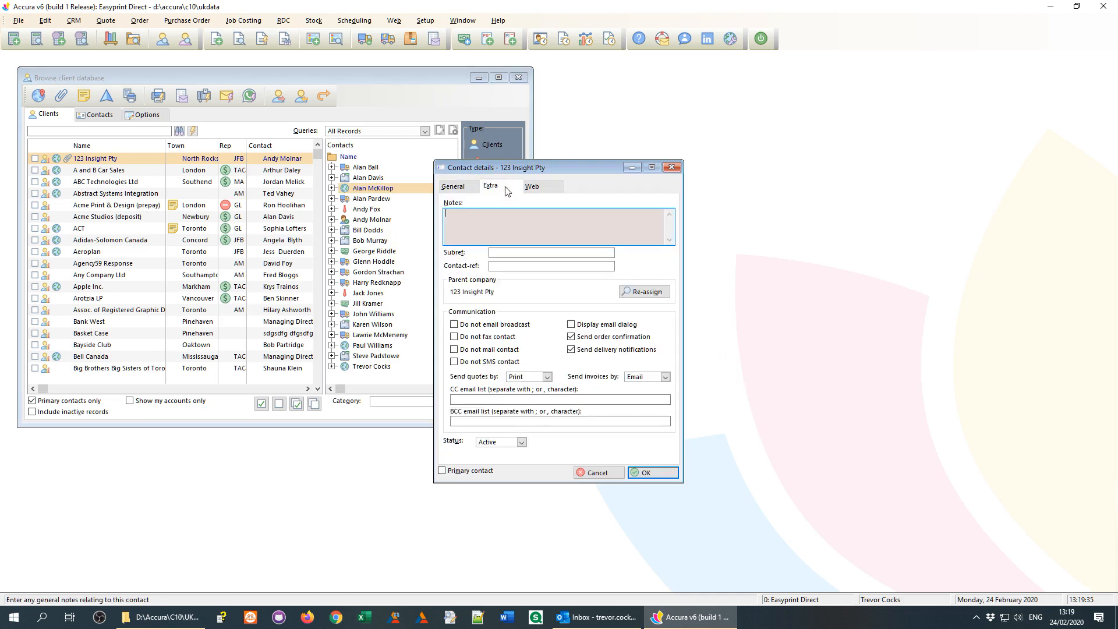
click(466, 399)
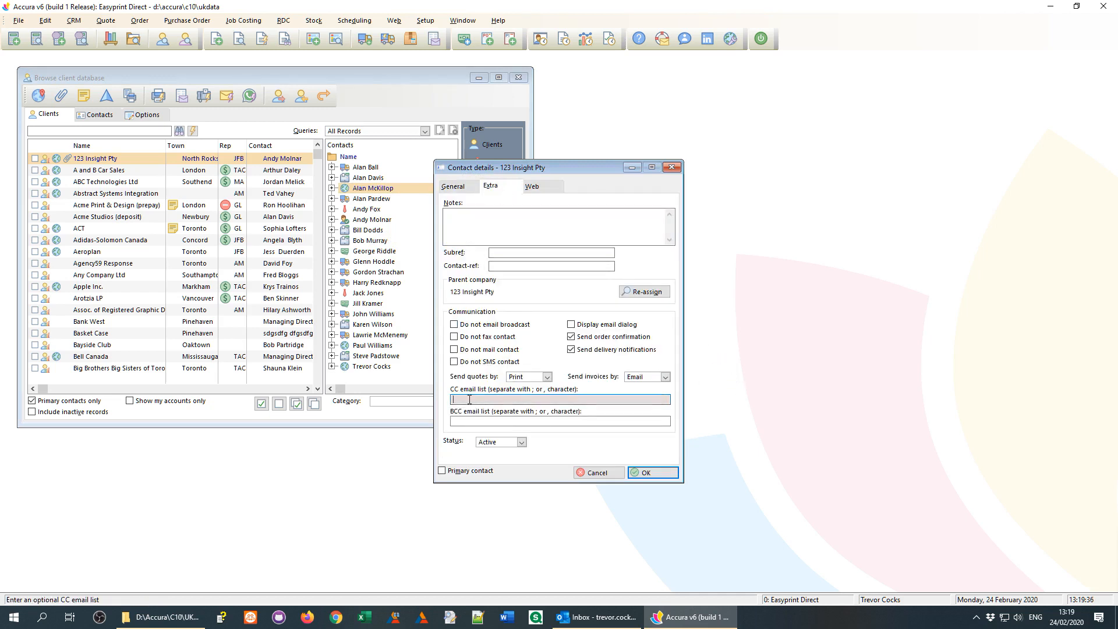
click(458, 187)
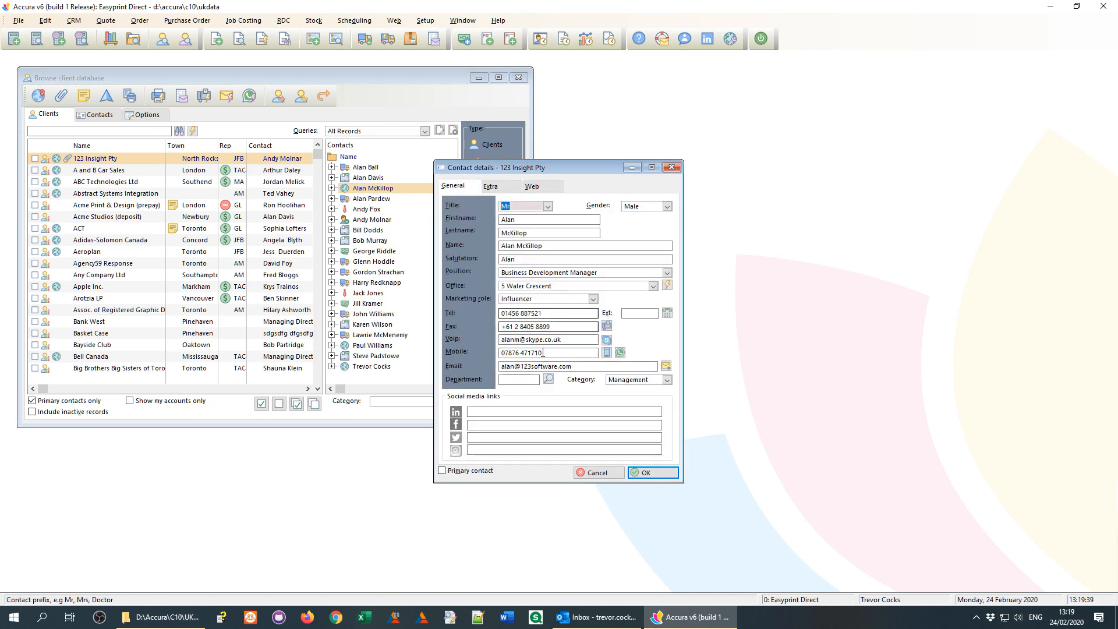
click(582, 369)
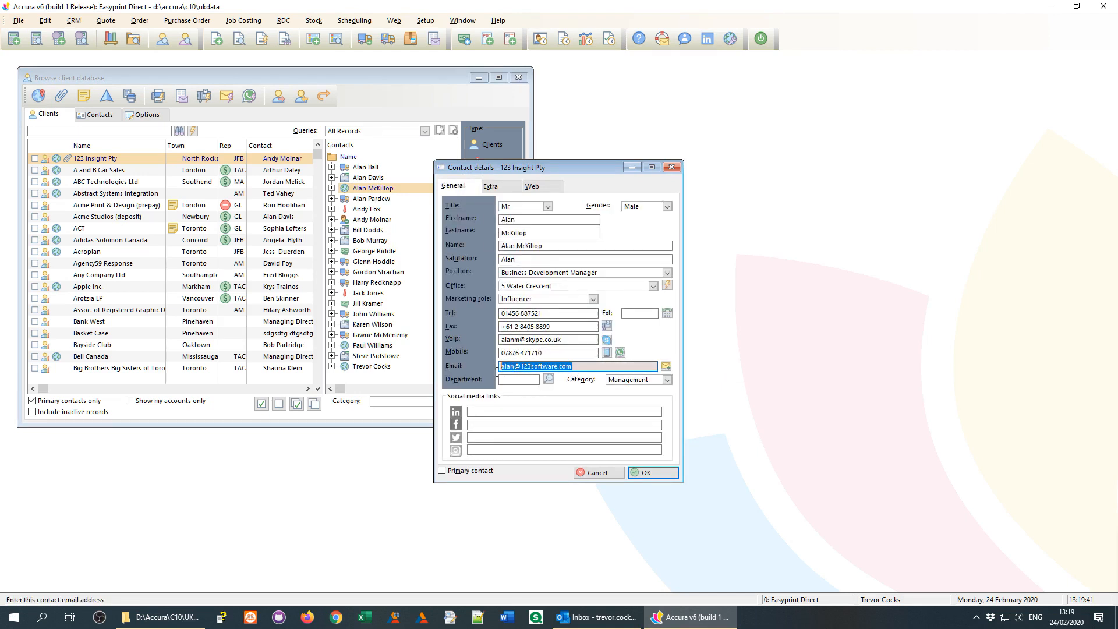
click(491, 186)
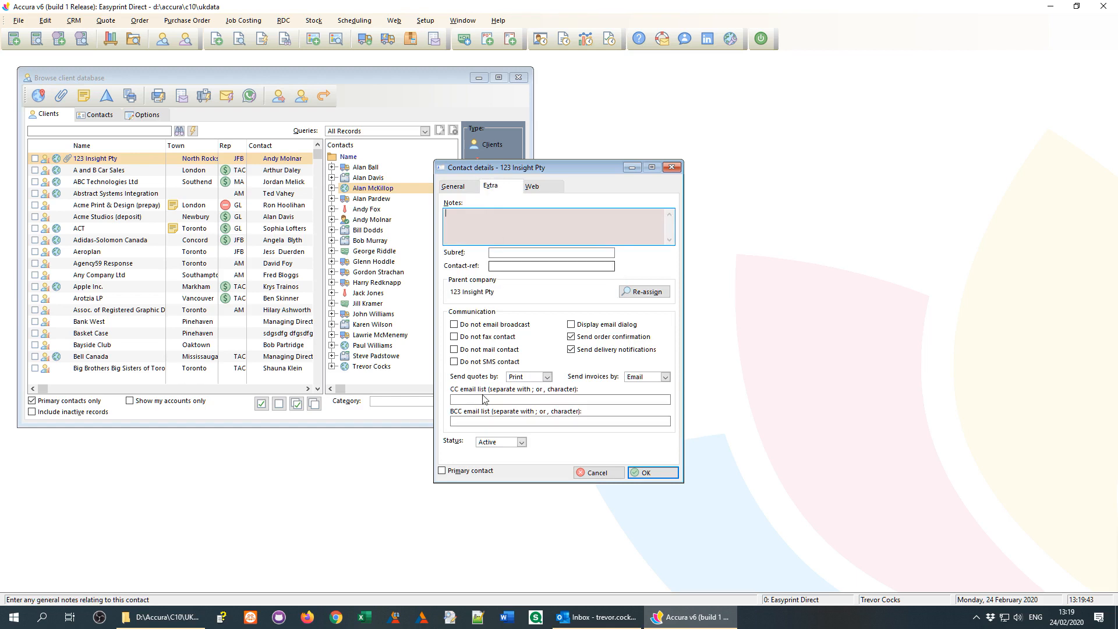
click(606, 400)
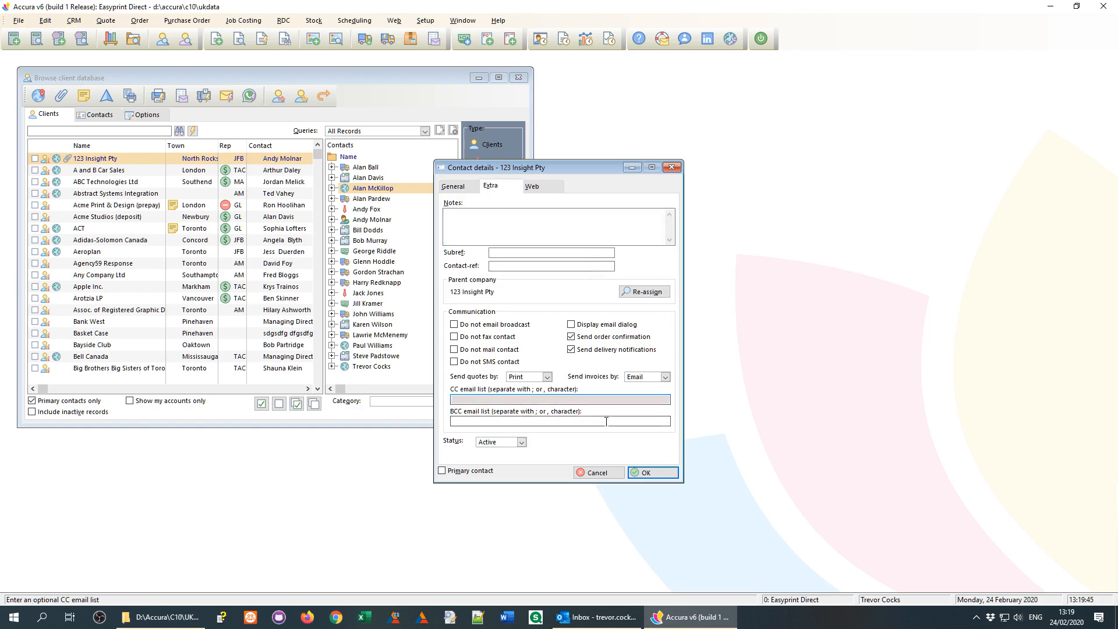
click(482, 423)
click(475, 400)
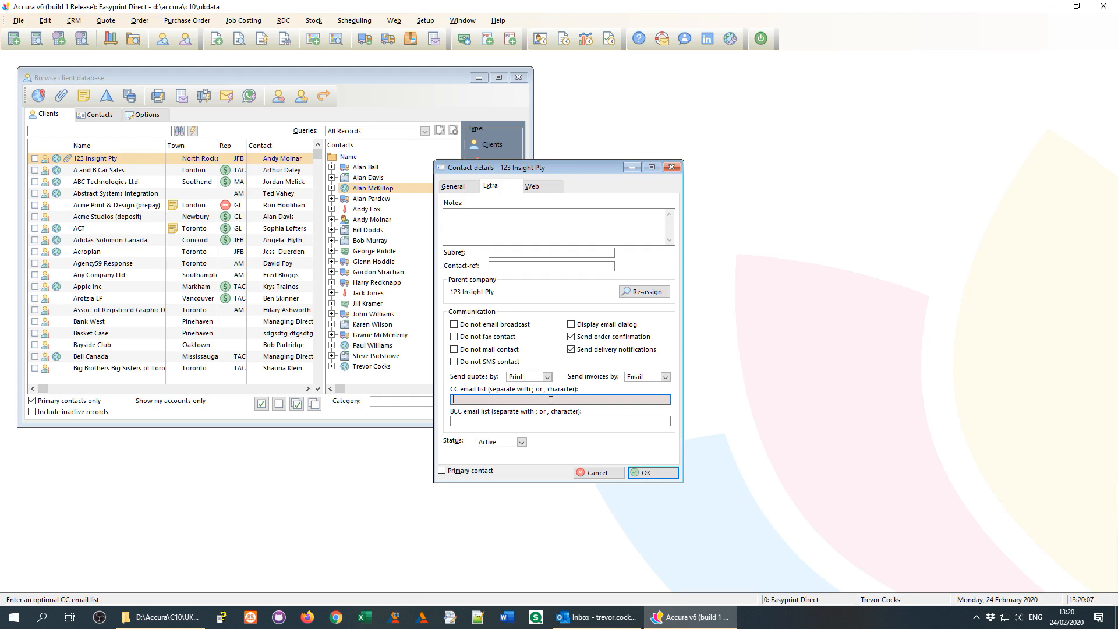
Step: Enter two semicolon-separated sample email addresses in the CC email list
text(rev@anywshere.com)
text(; alan@anywhere.com)
key(Tab)
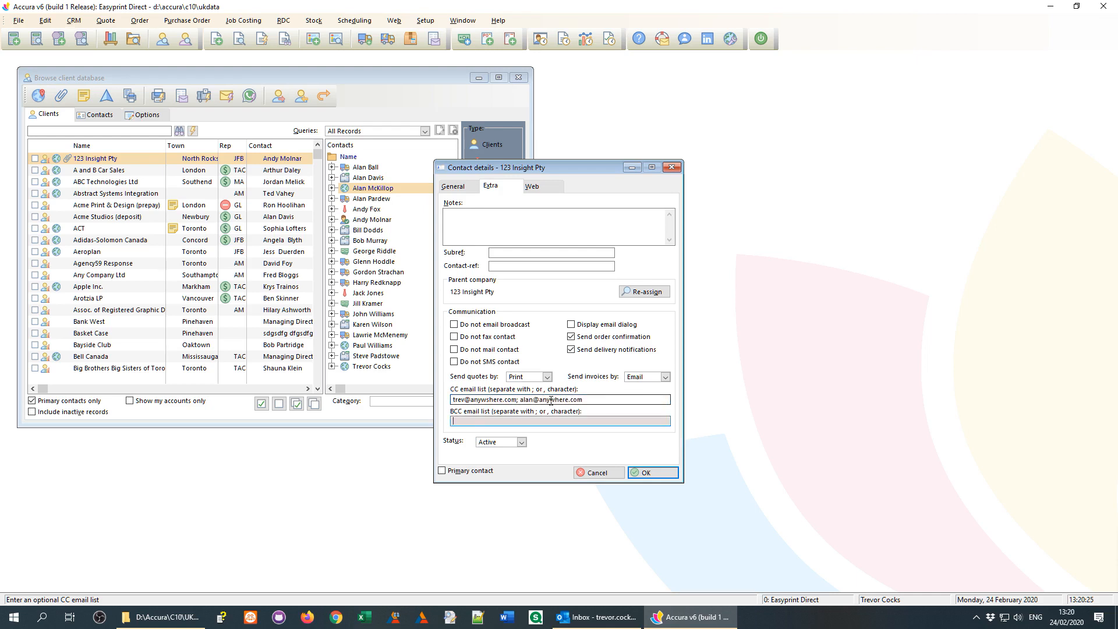
Step: Fix the 'anywshere' typo in the first address, then cut both addresses from the CC list
click(490, 400)
key(BackSpace)
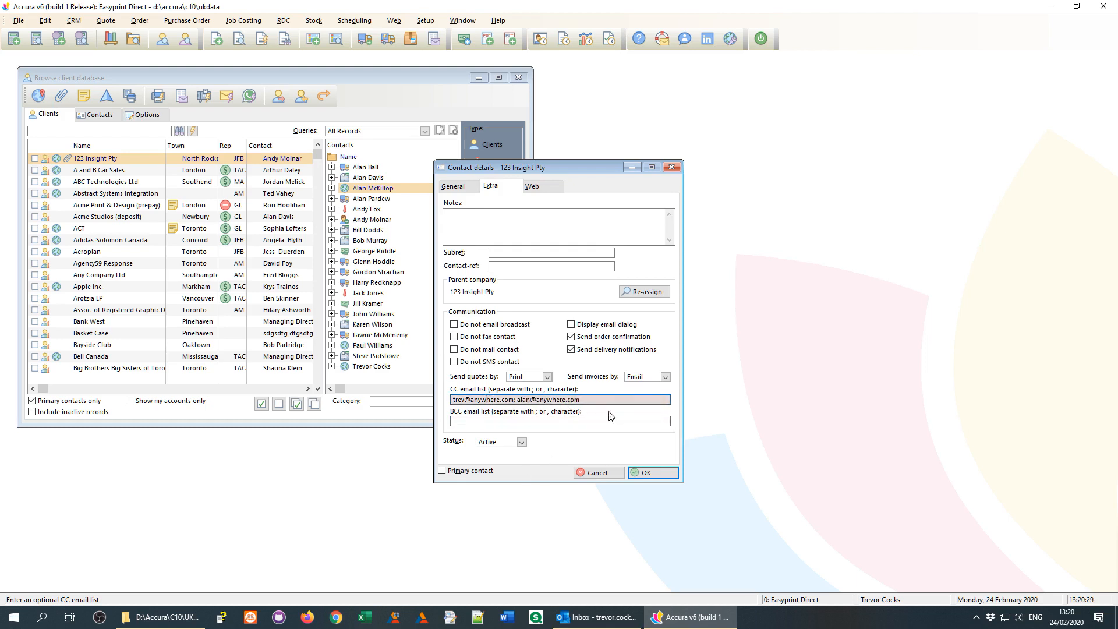
key(ctrl+a)
key(ctrl+c)
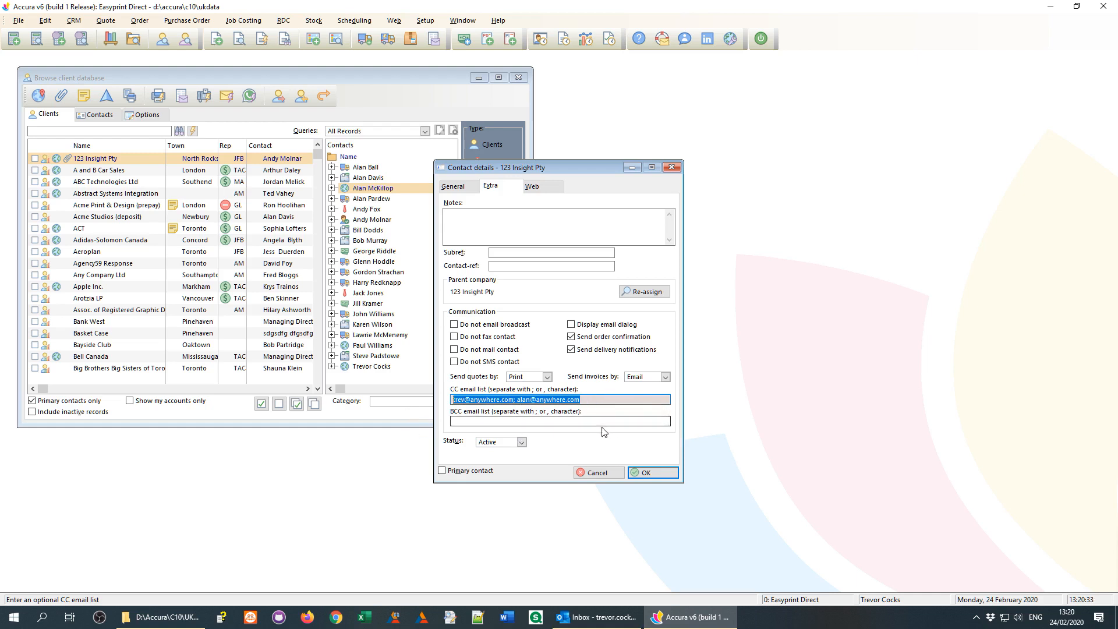
key(Delete)
Step: Paste the two cut addresses into the contact's BCC email list
click(494, 420)
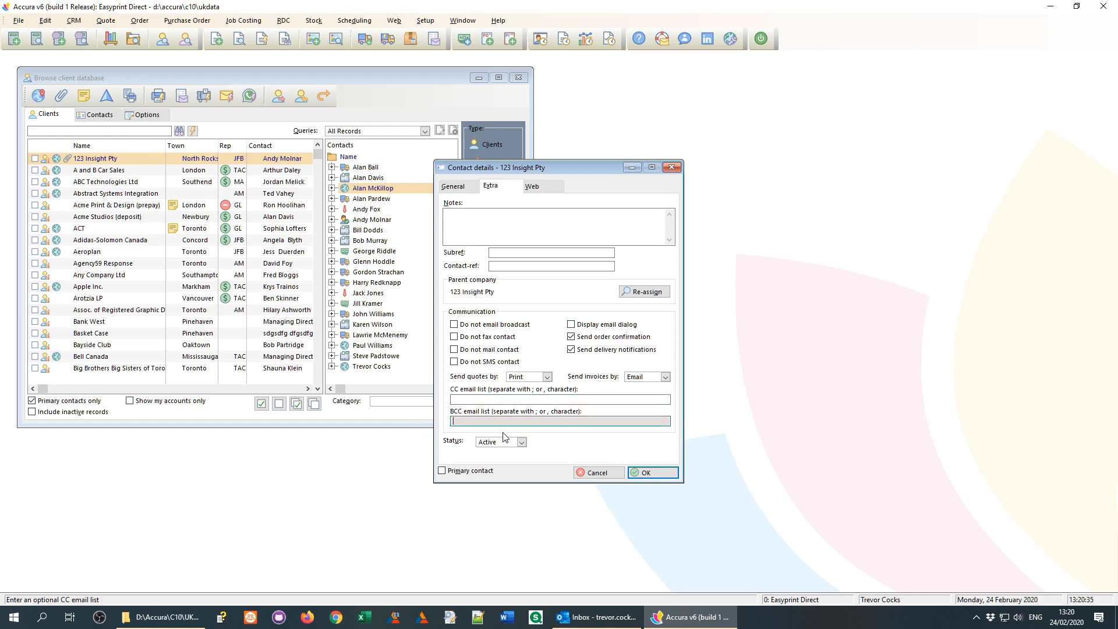
click(457, 186)
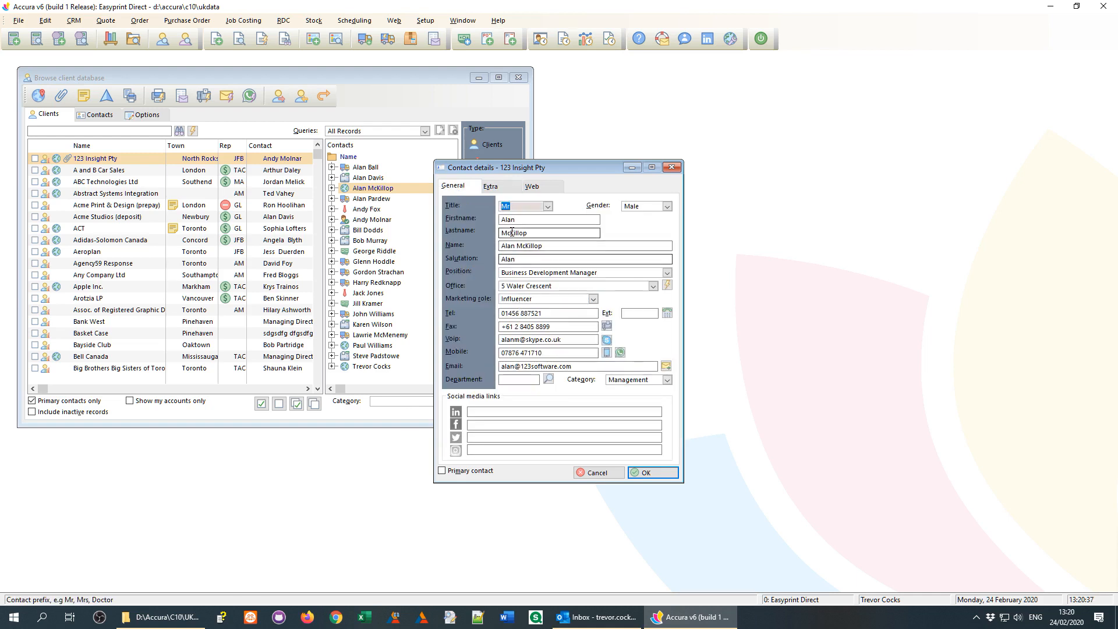
click(492, 186)
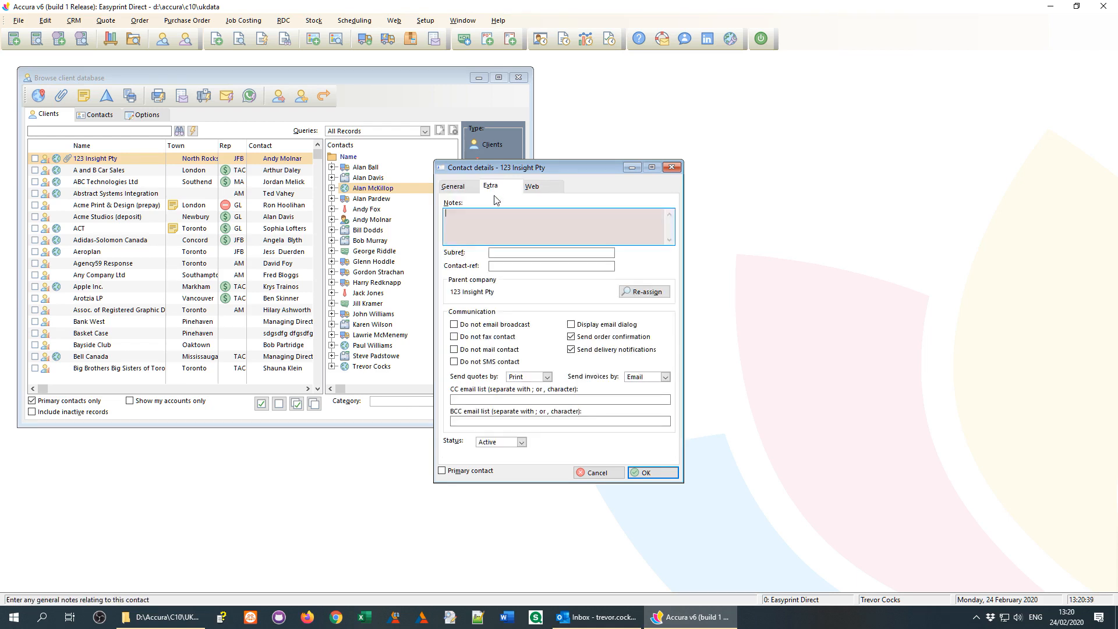
click(470, 422)
key(ctrl+v)
Step: Check that CC is empty and BCC holds the addresses, then save the contact
click(619, 399)
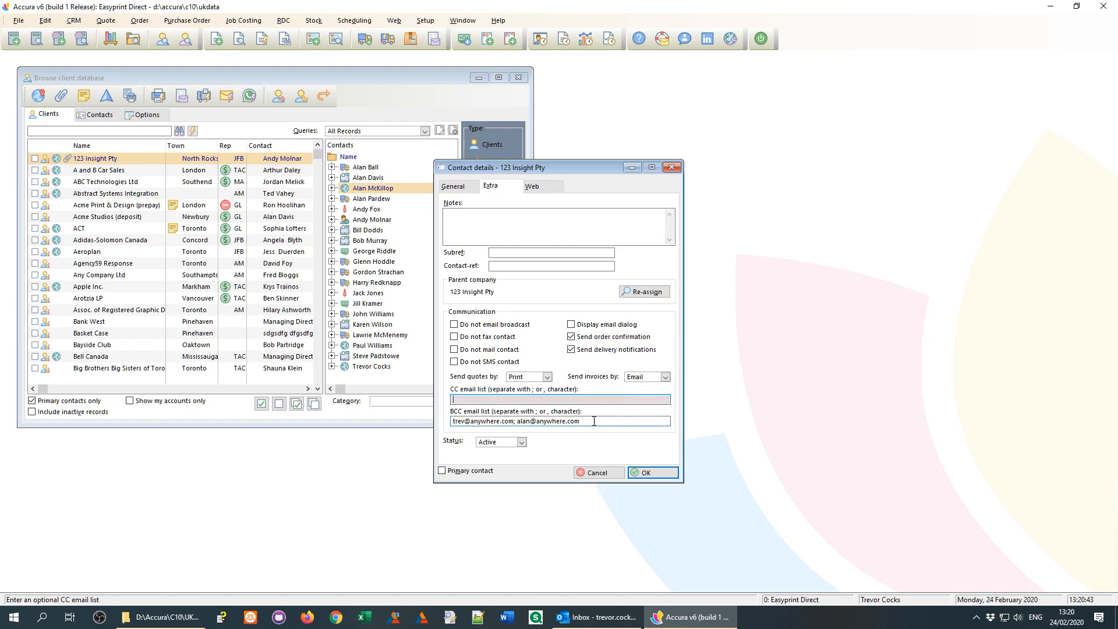
click(587, 422)
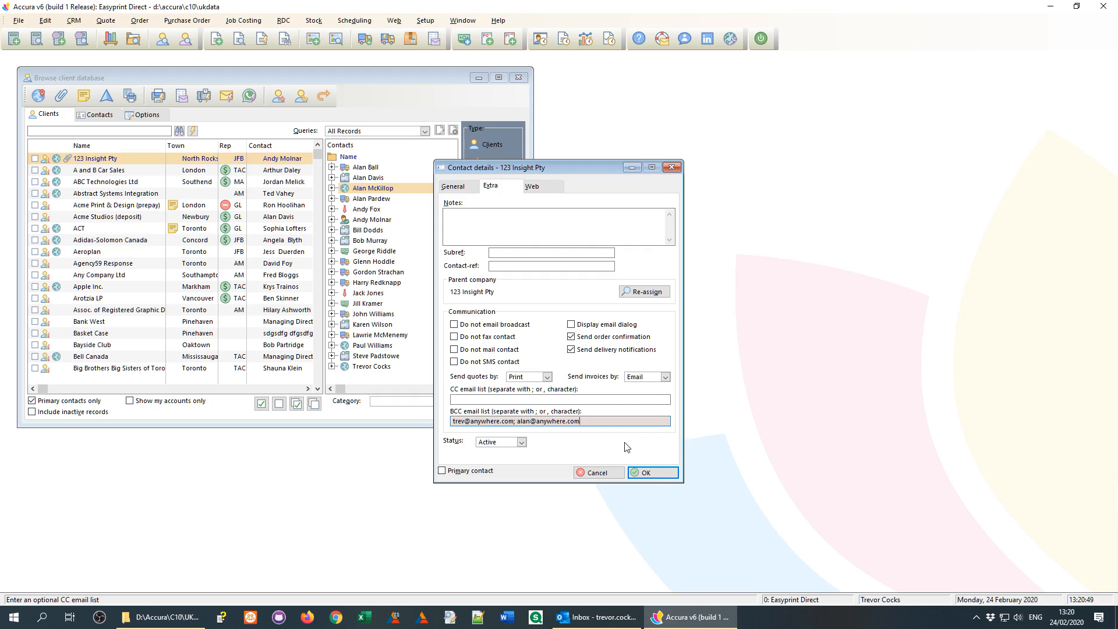
click(452, 185)
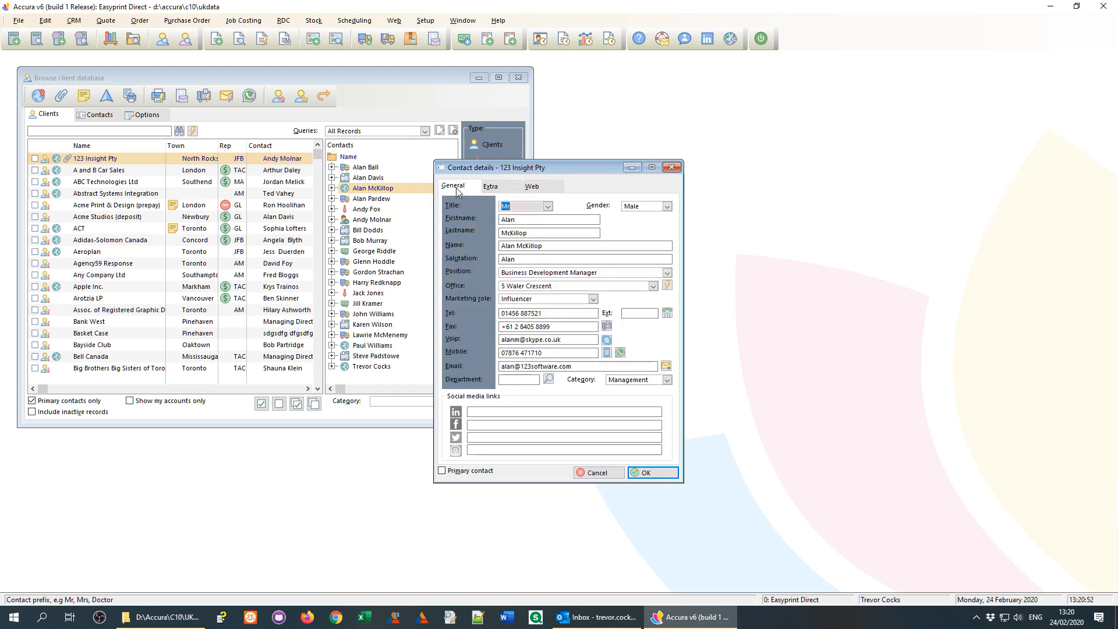
click(490, 185)
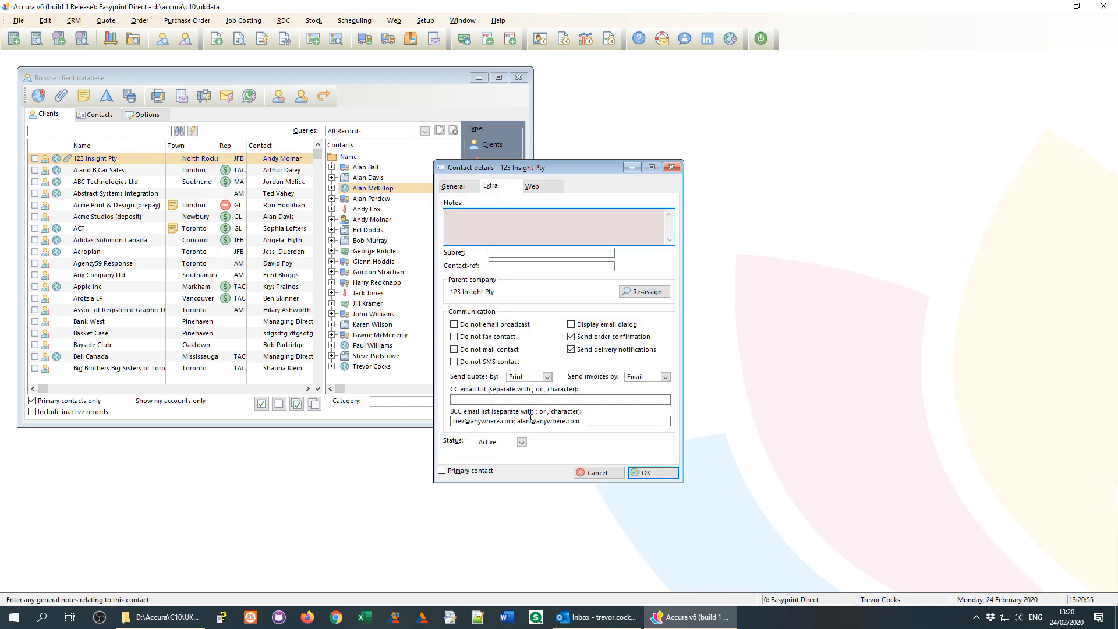
drag(580, 421, 403, 414)
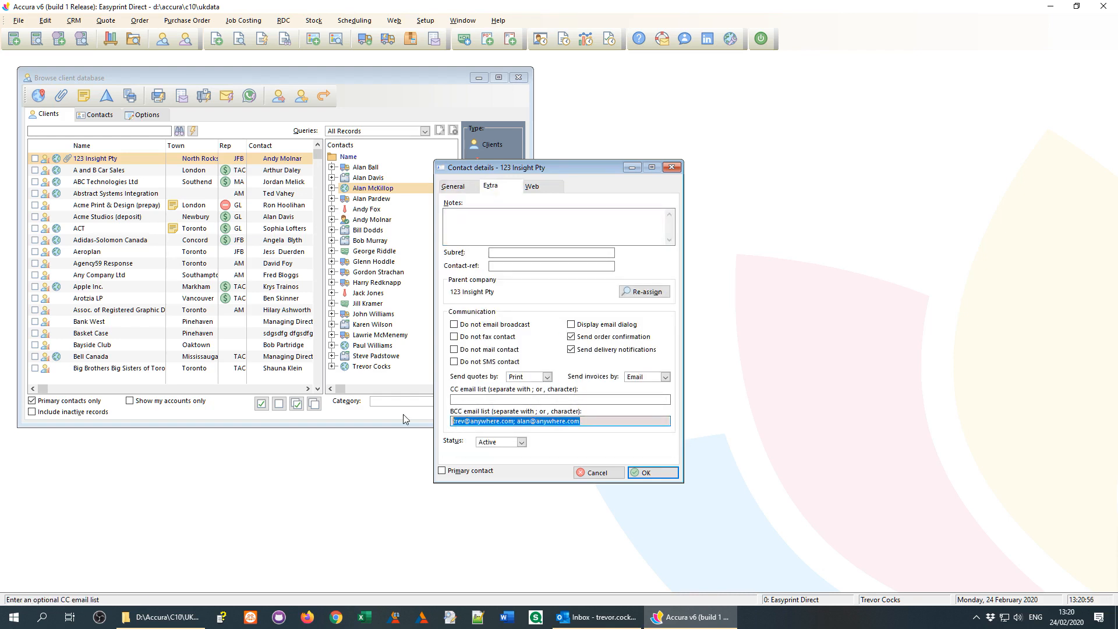
click(655, 473)
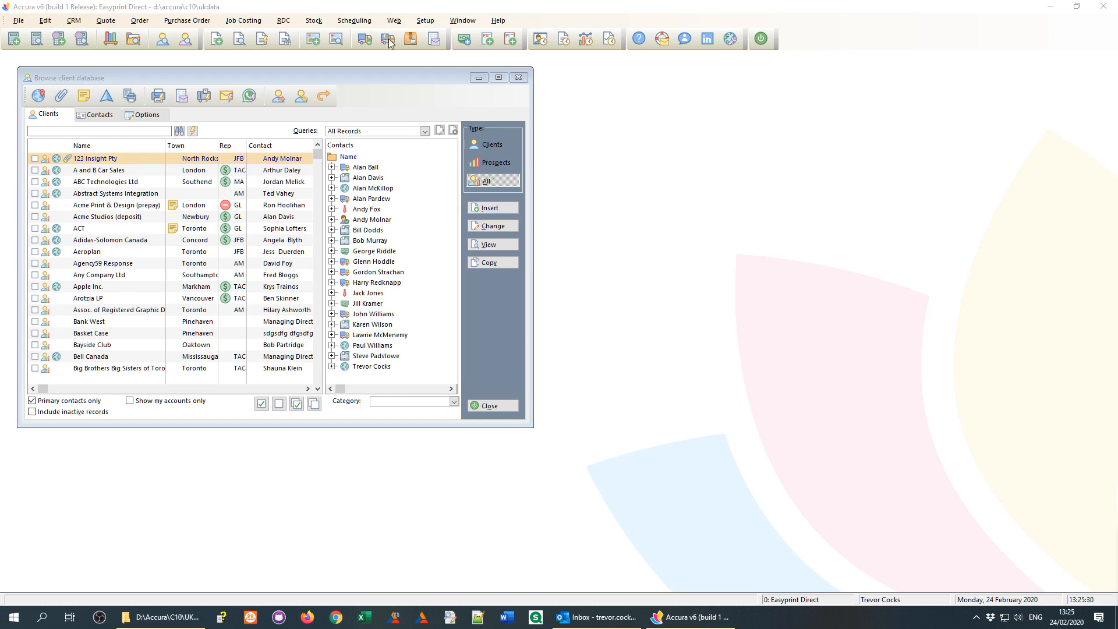
Step: Open the Setup menu from the menu bar
click(418, 22)
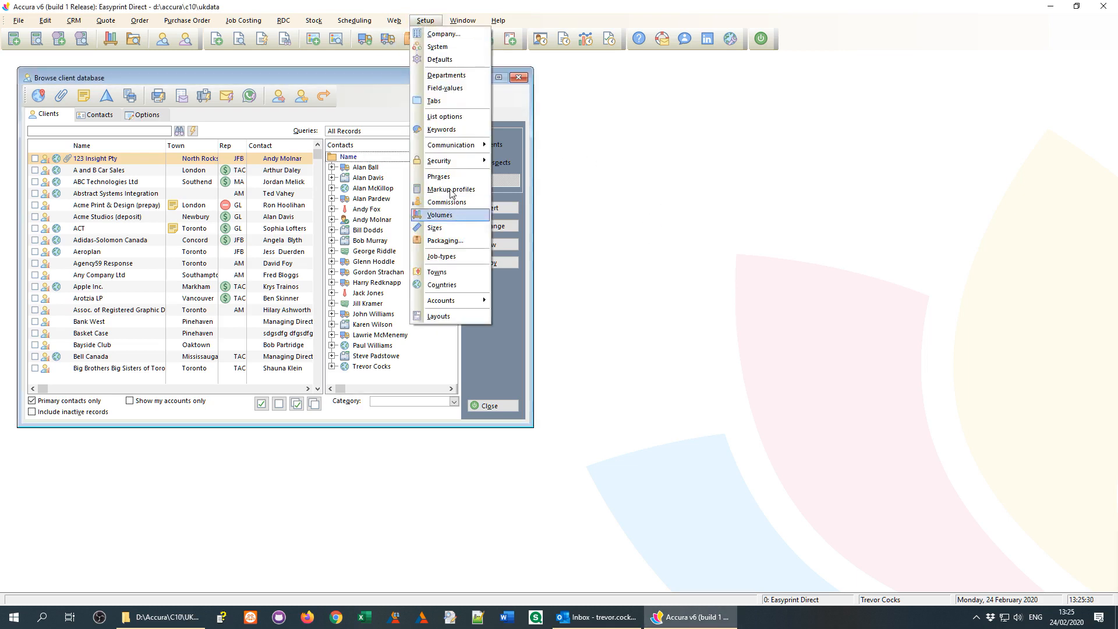
Step: Select the custom tab (row 13) in Setup > Tabs, then start a new quote and view its custom tab
click(459, 102)
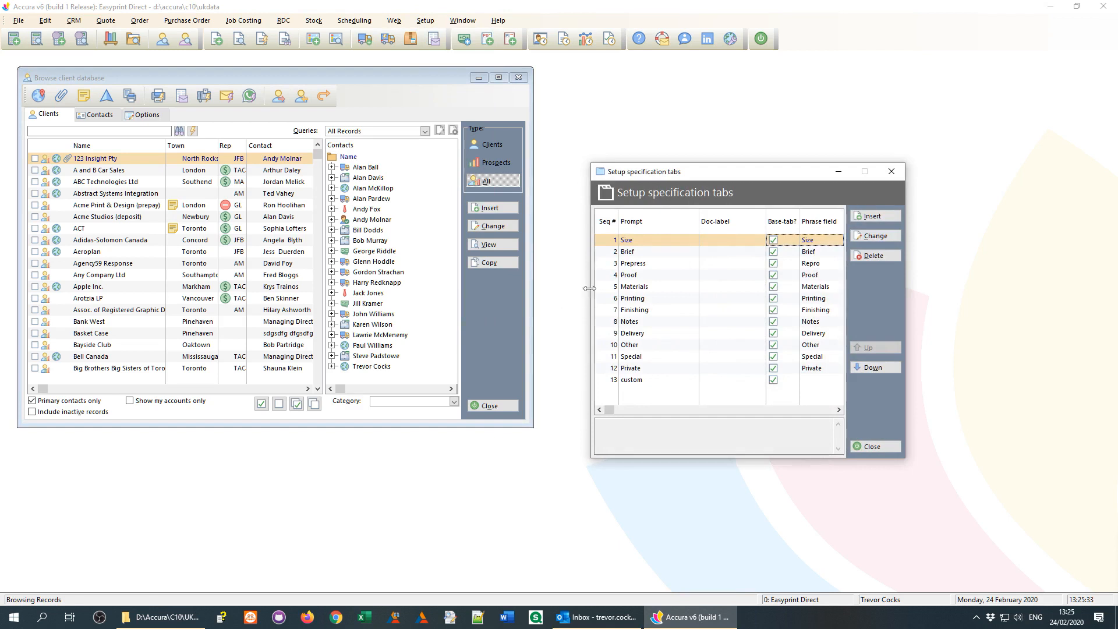
click(647, 382)
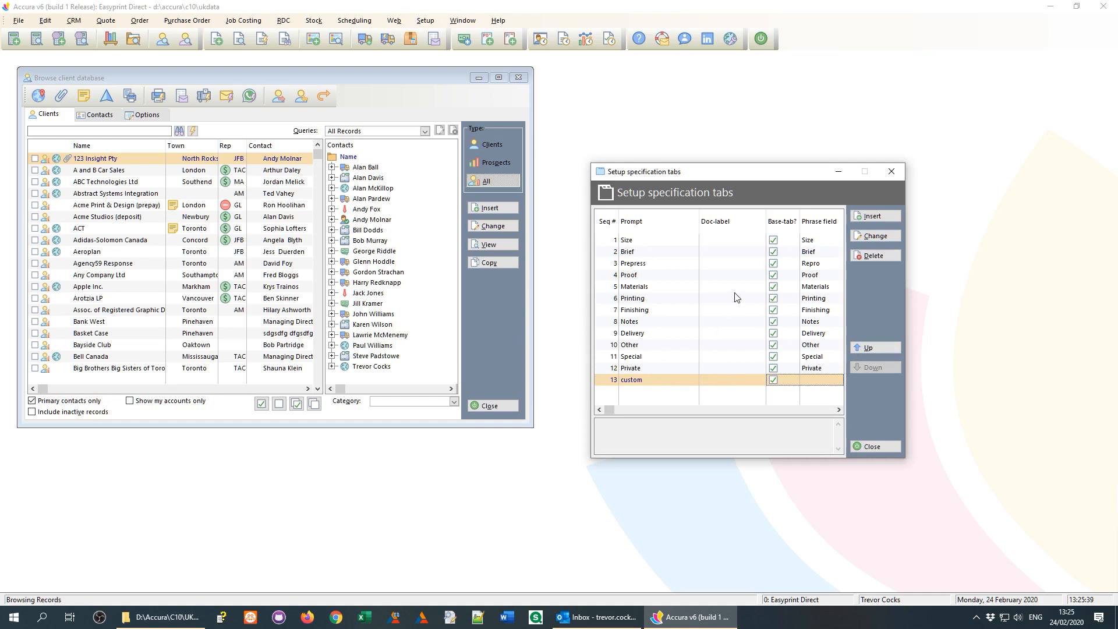
drag(739, 170, 917, 78)
click(16, 39)
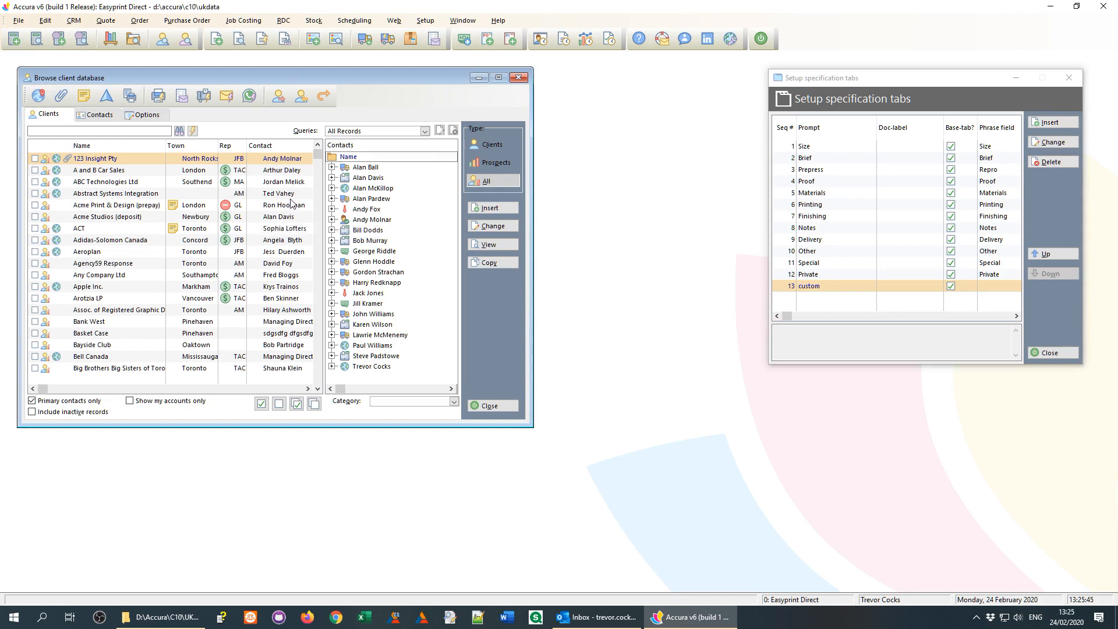
click(655, 407)
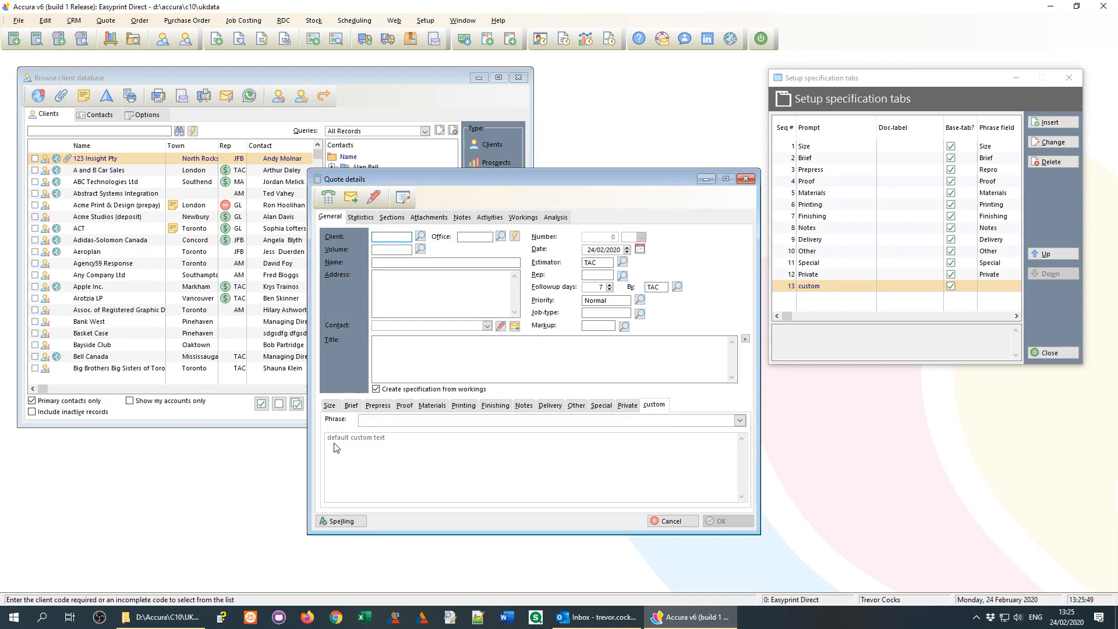
Step: Cancel the new quote with Yes and close the Browse client database window
click(382, 390)
click(518, 458)
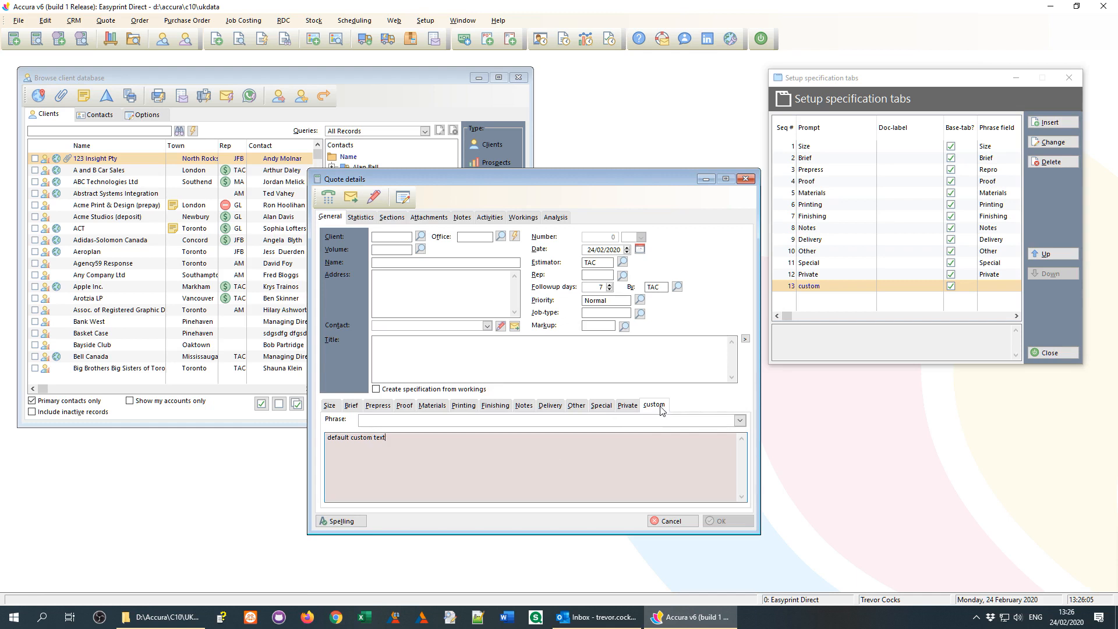
click(678, 523)
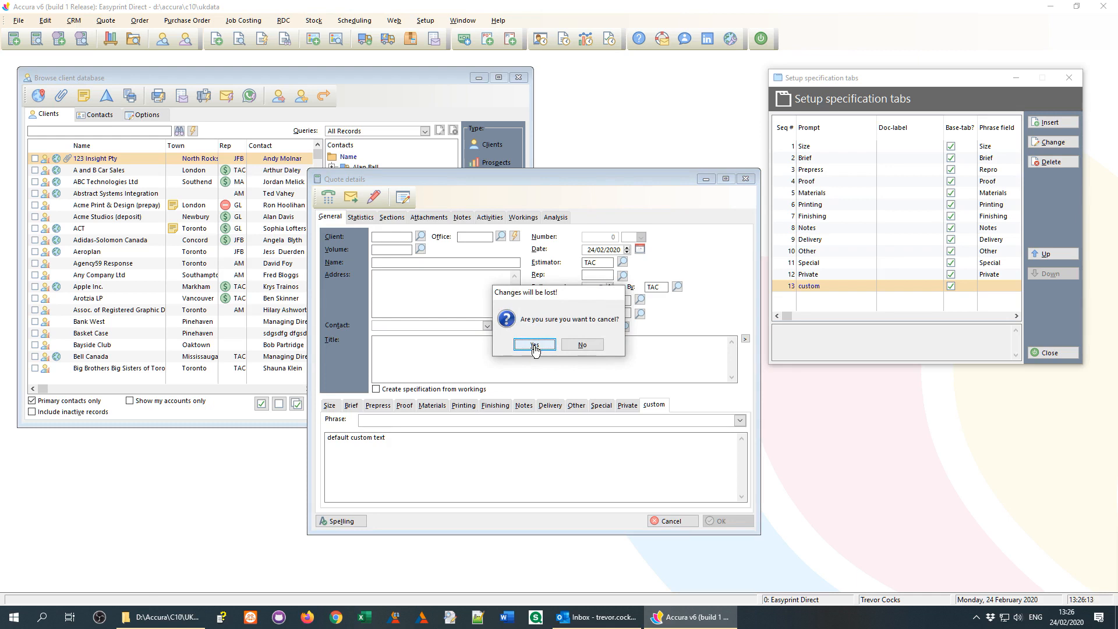
click(534, 346)
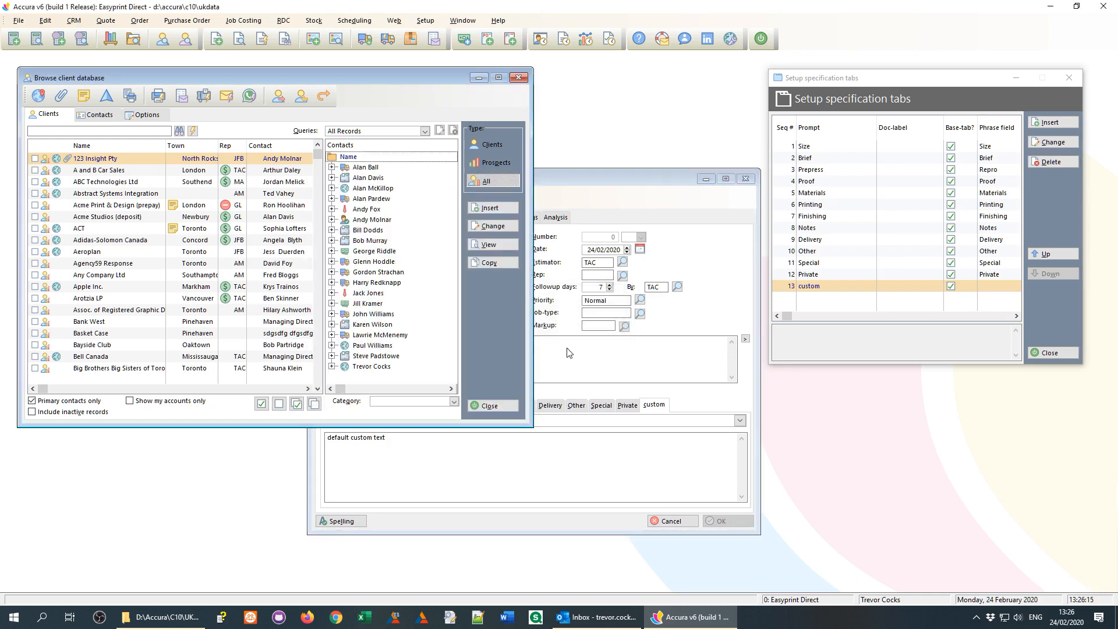
click(499, 406)
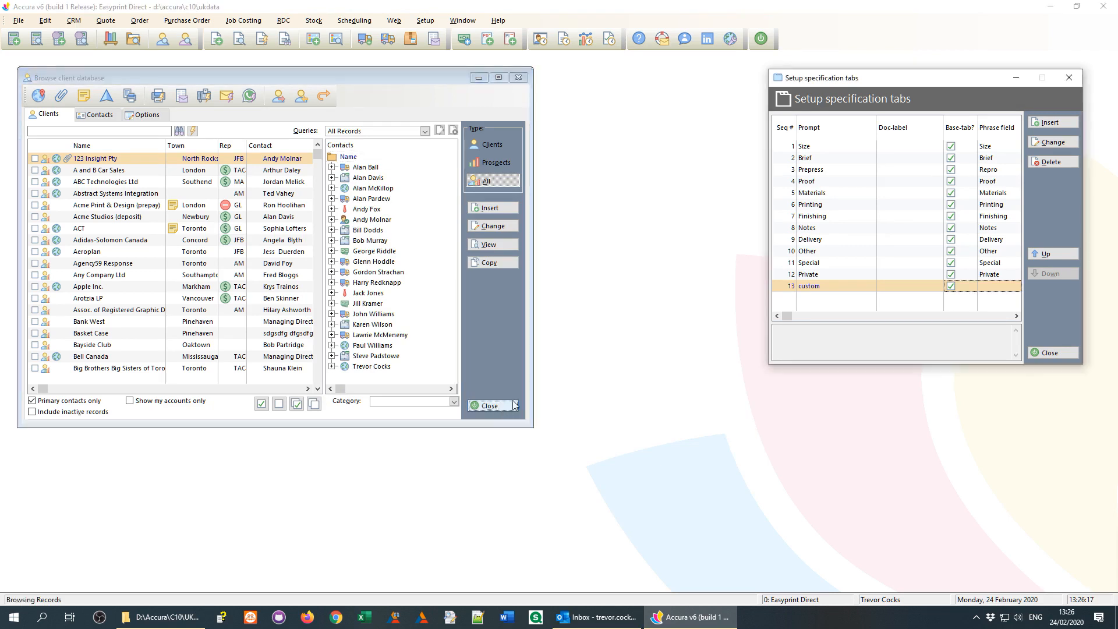
drag(851, 78, 711, 79)
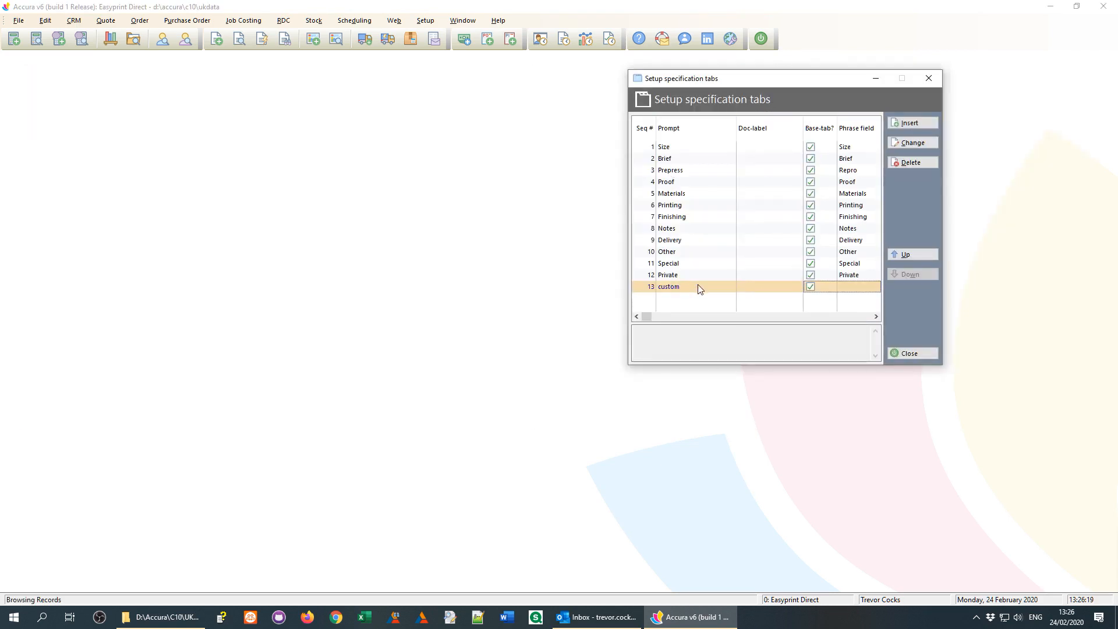
Step: Delete the custom specification tab, re-assigning its existing data to the Special tab
click(911, 162)
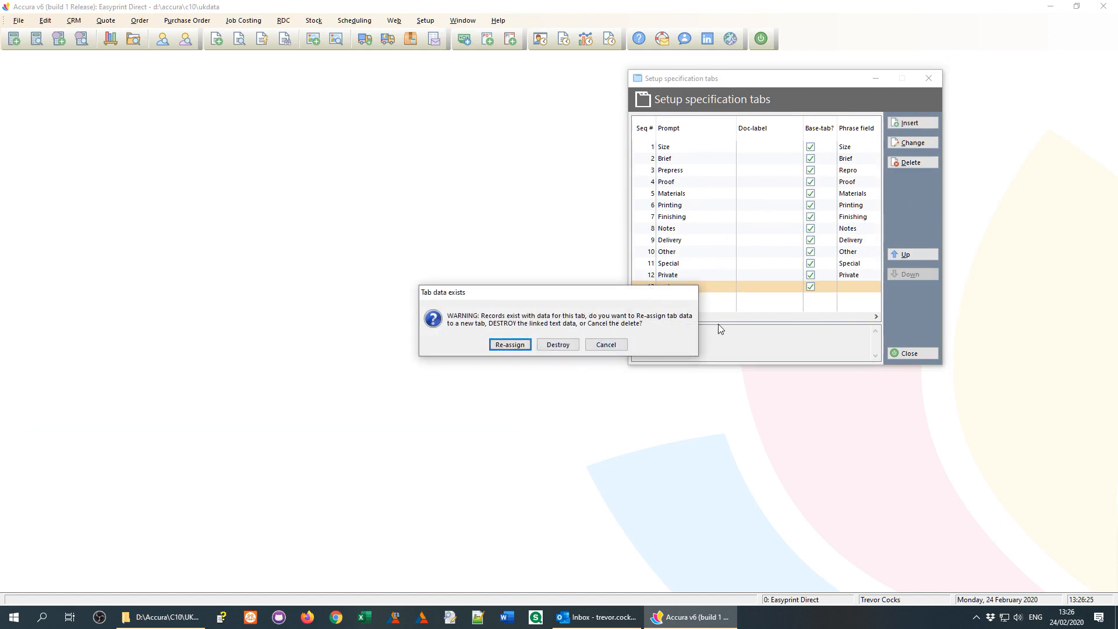
click(510, 344)
click(533, 325)
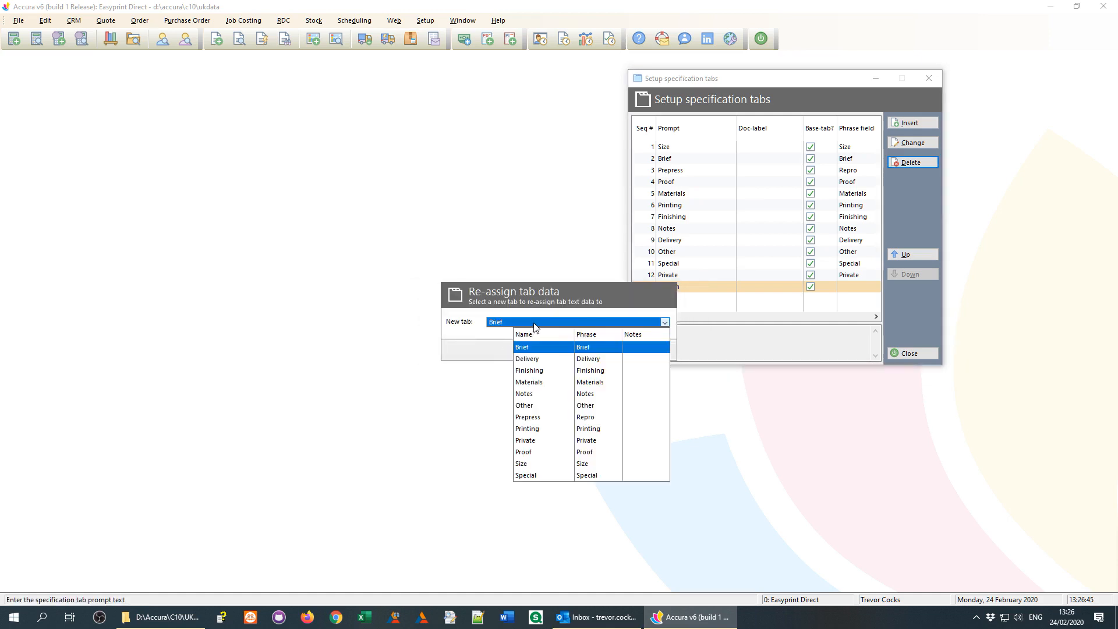
click(543, 476)
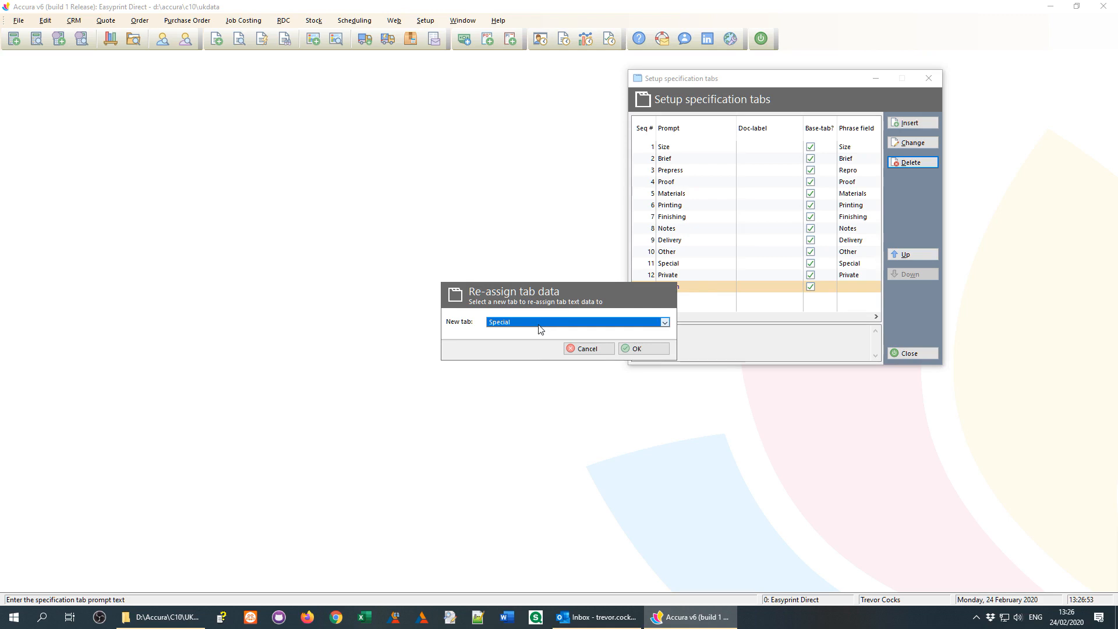
click(644, 349)
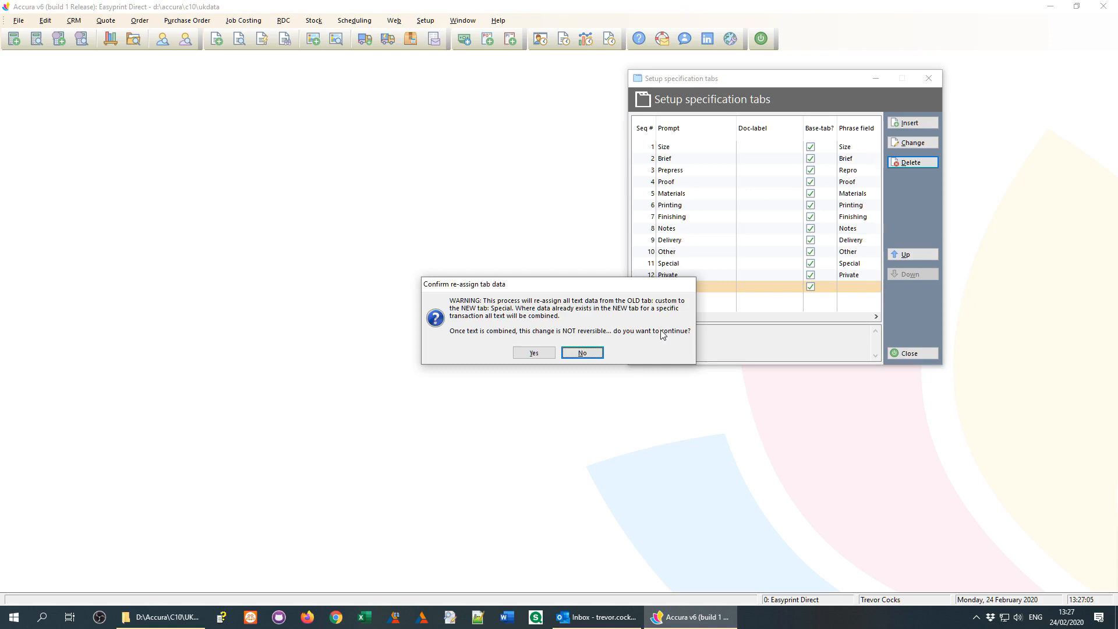
click(533, 352)
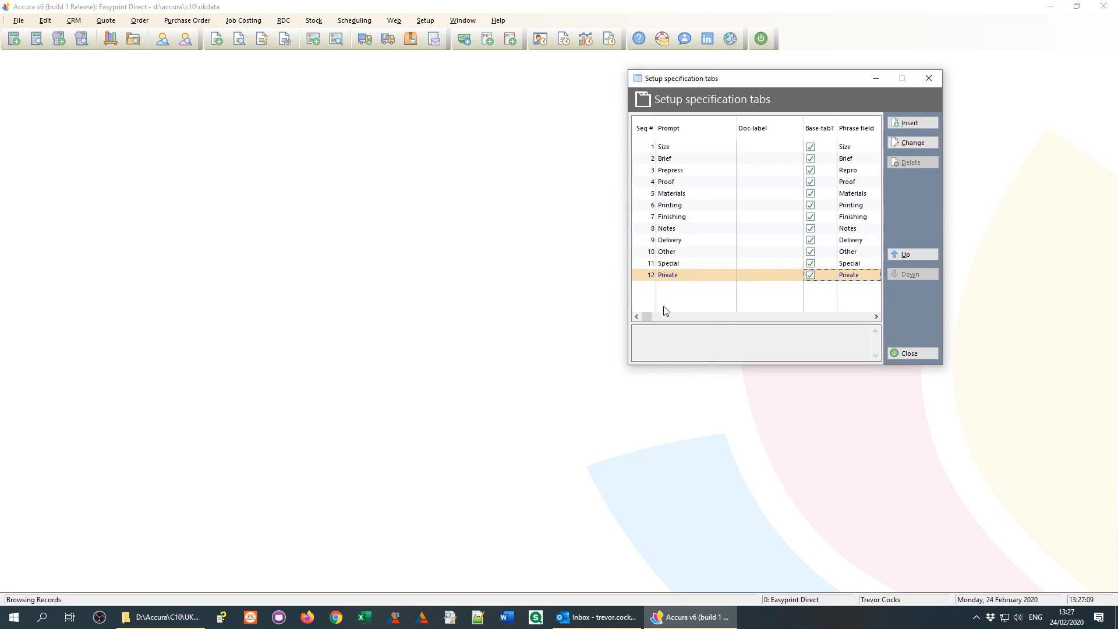
Step: Select the Special row and close the Setup specification tabs dialog
click(693, 265)
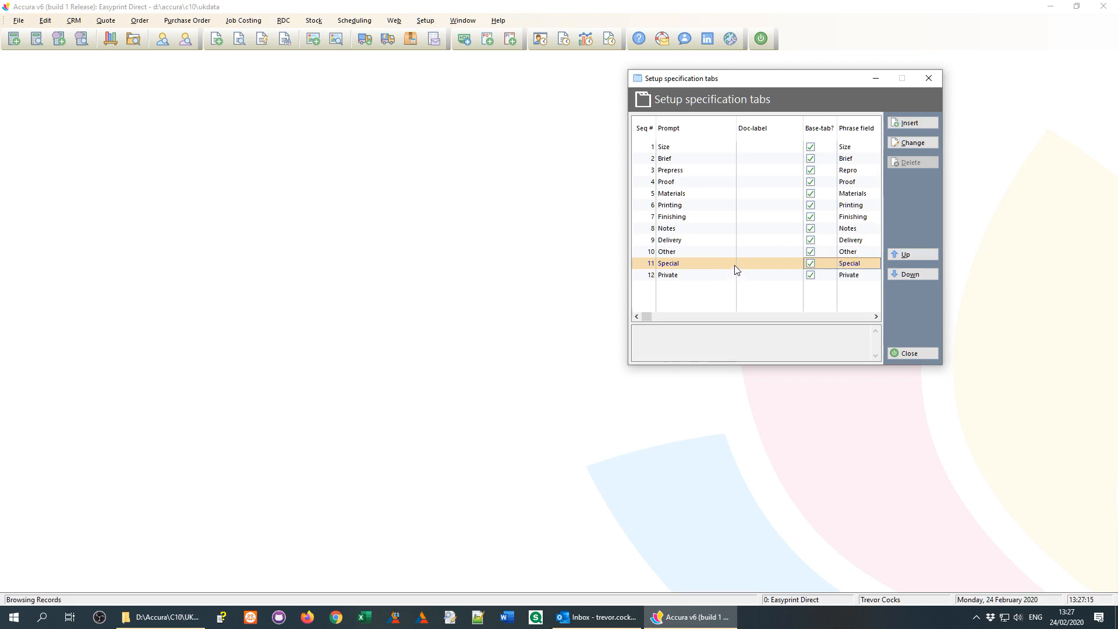
click(907, 359)
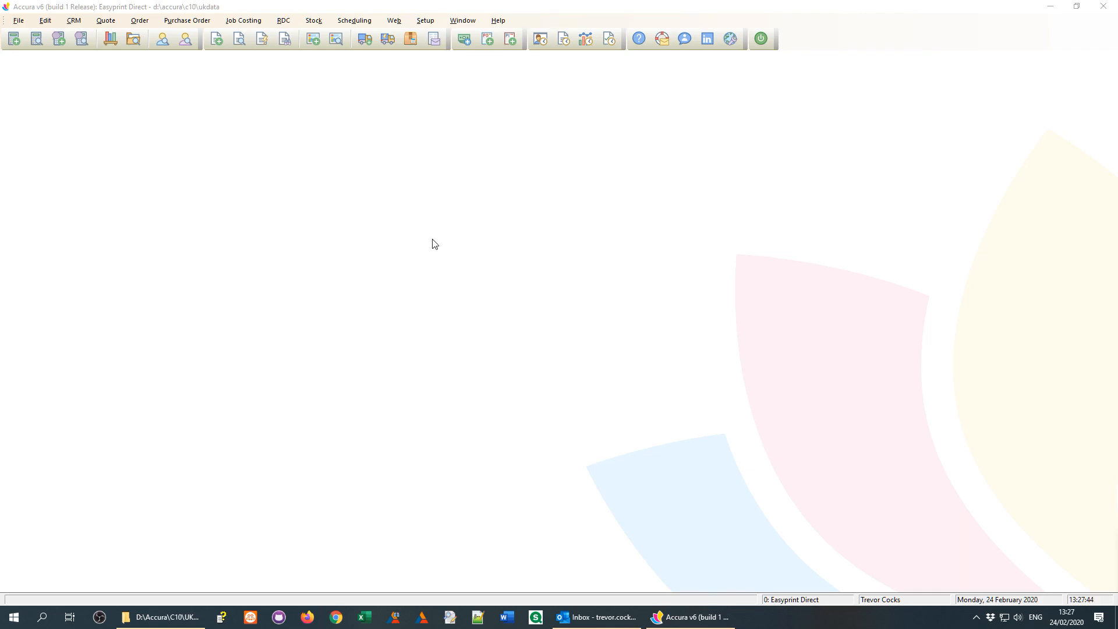
click(36, 38)
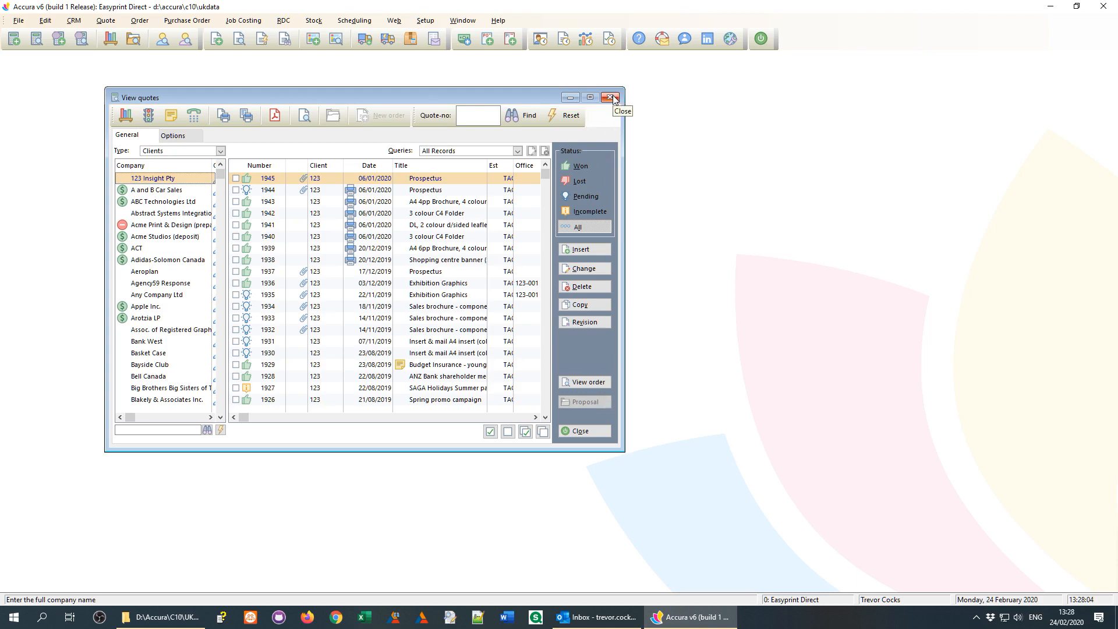
click(314, 39)
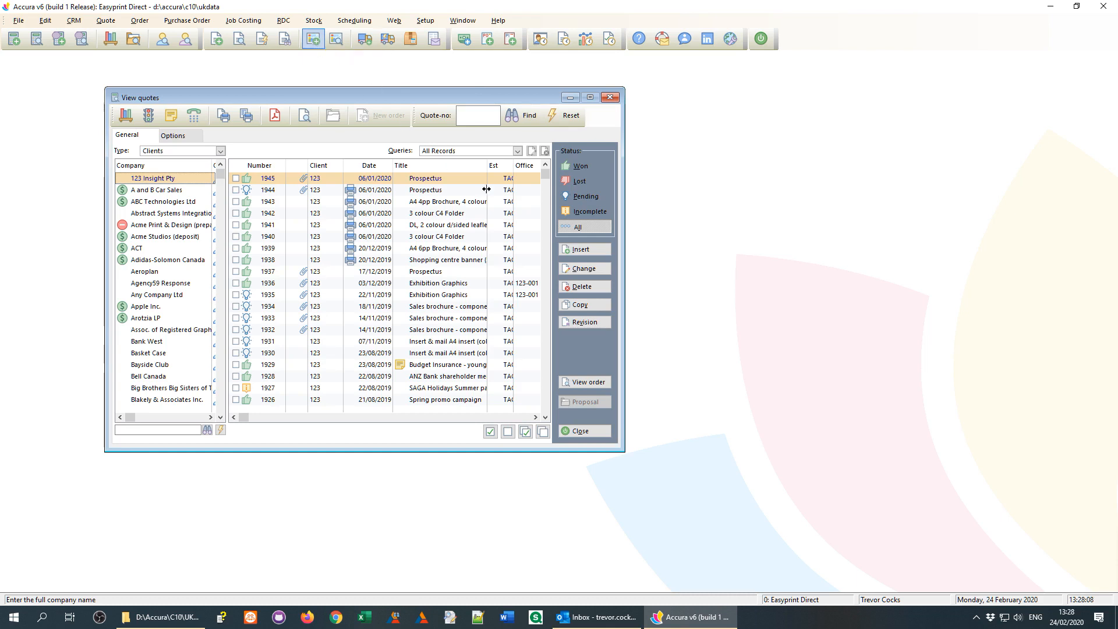
drag(667, 189, 838, 226)
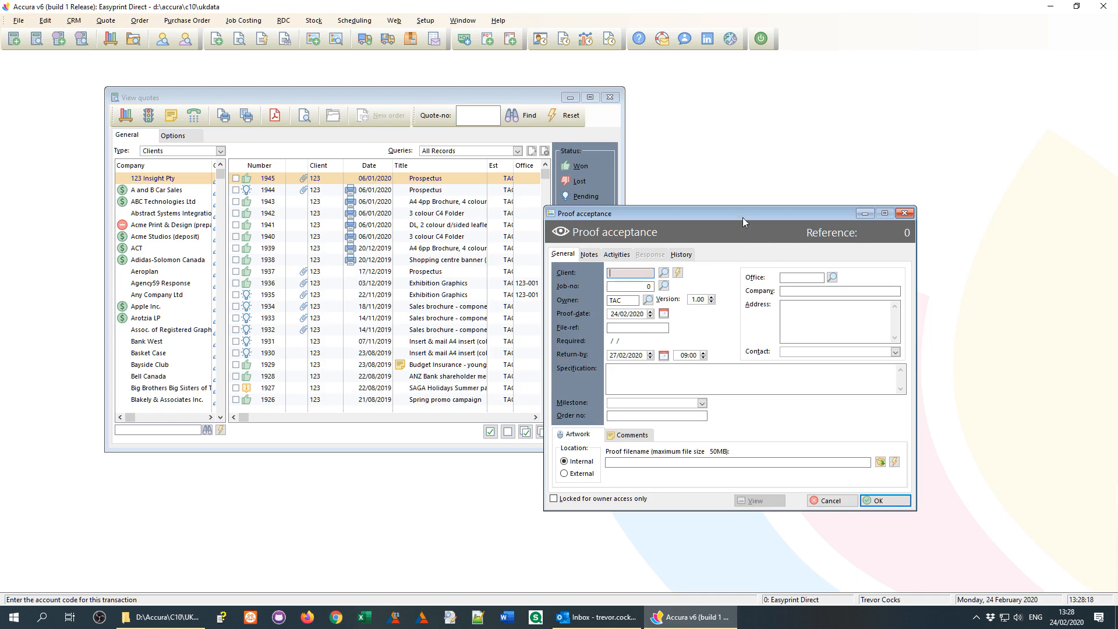
drag(737, 219, 716, 254)
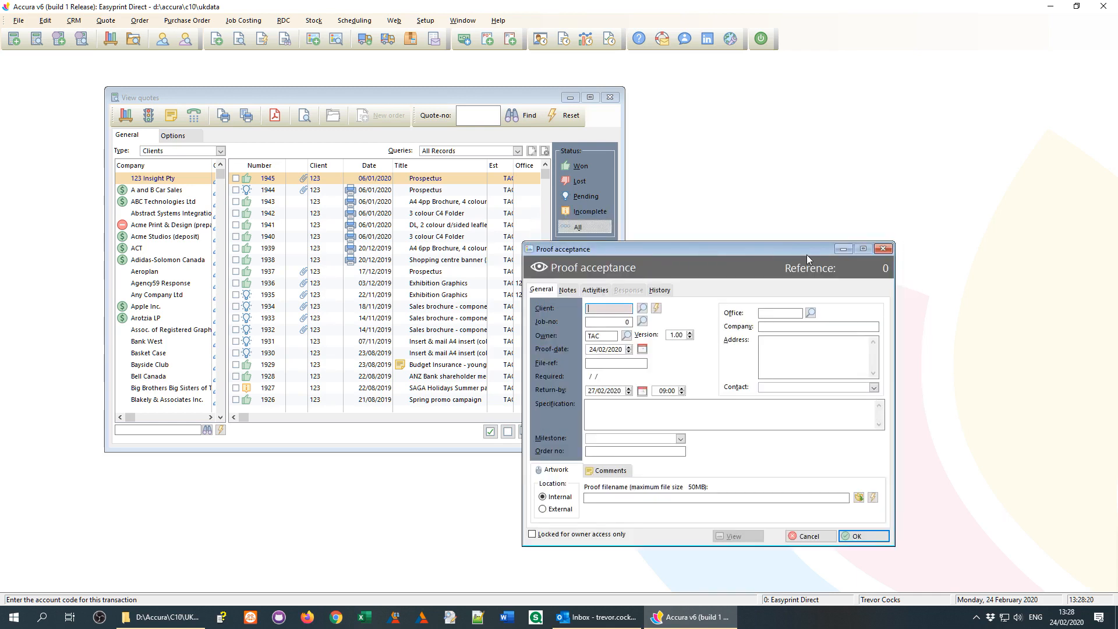
click(883, 249)
click(533, 348)
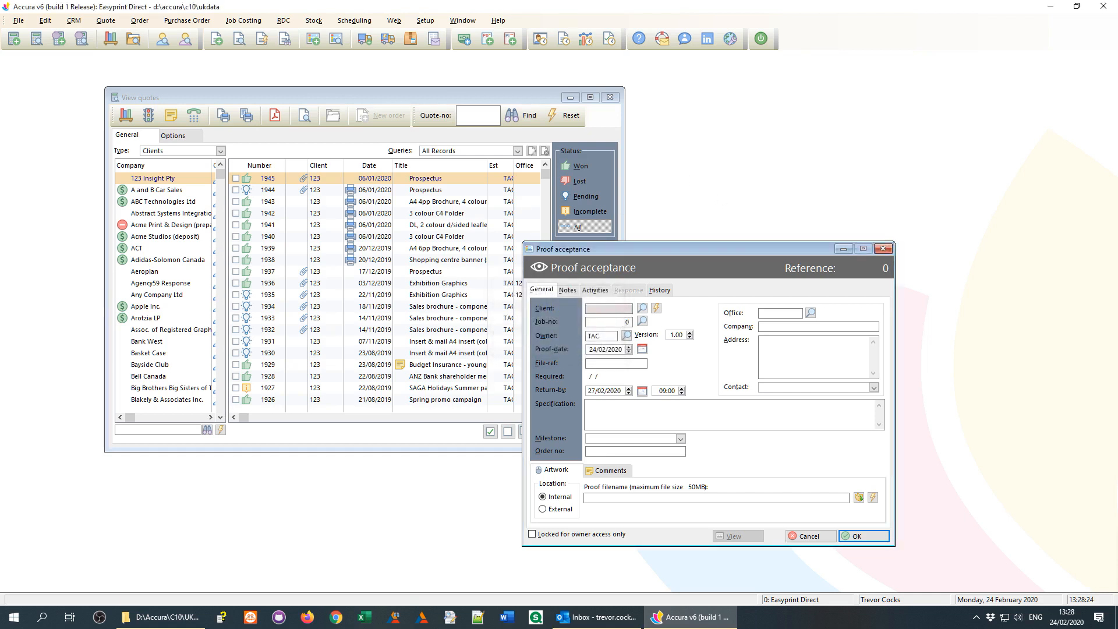
click(609, 98)
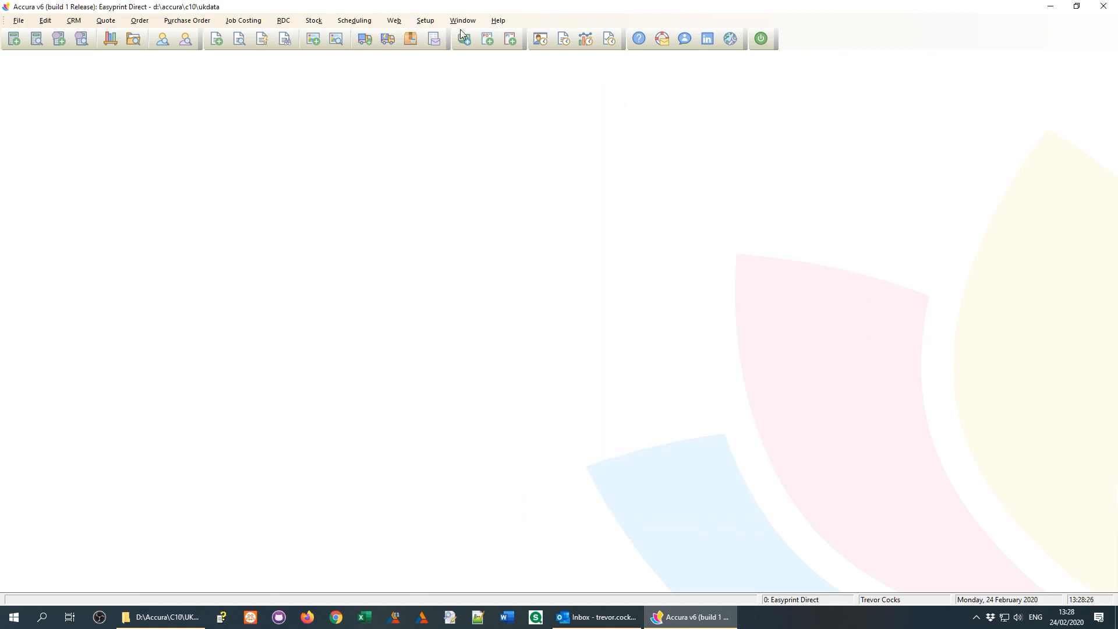
click(425, 21)
click(436, 60)
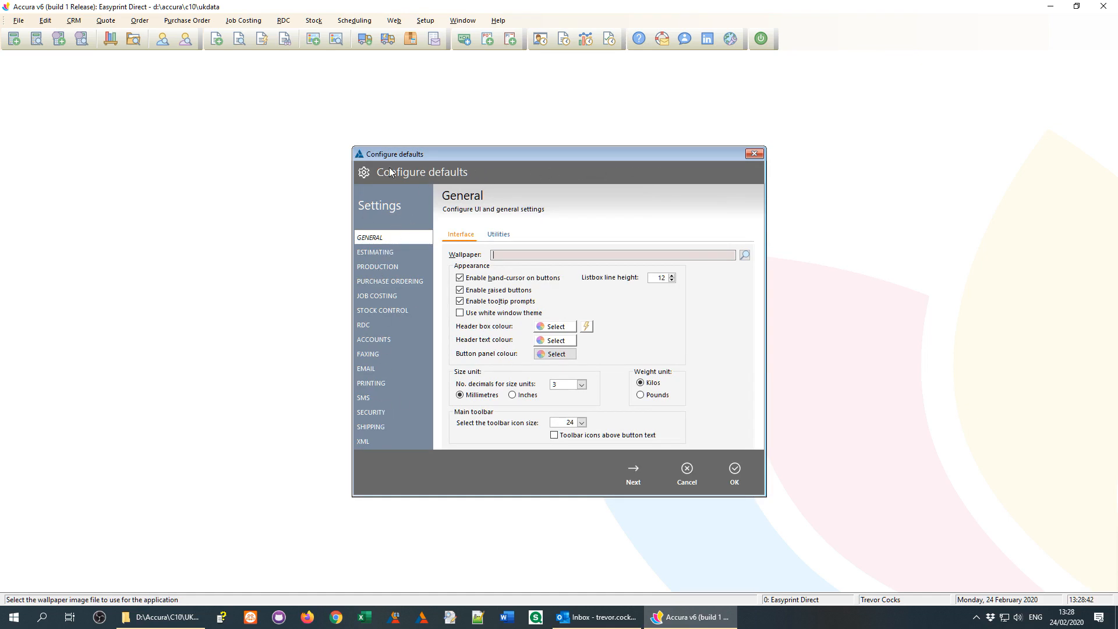
Step: Try a maroon window header colour, then reset it to the default
click(556, 327)
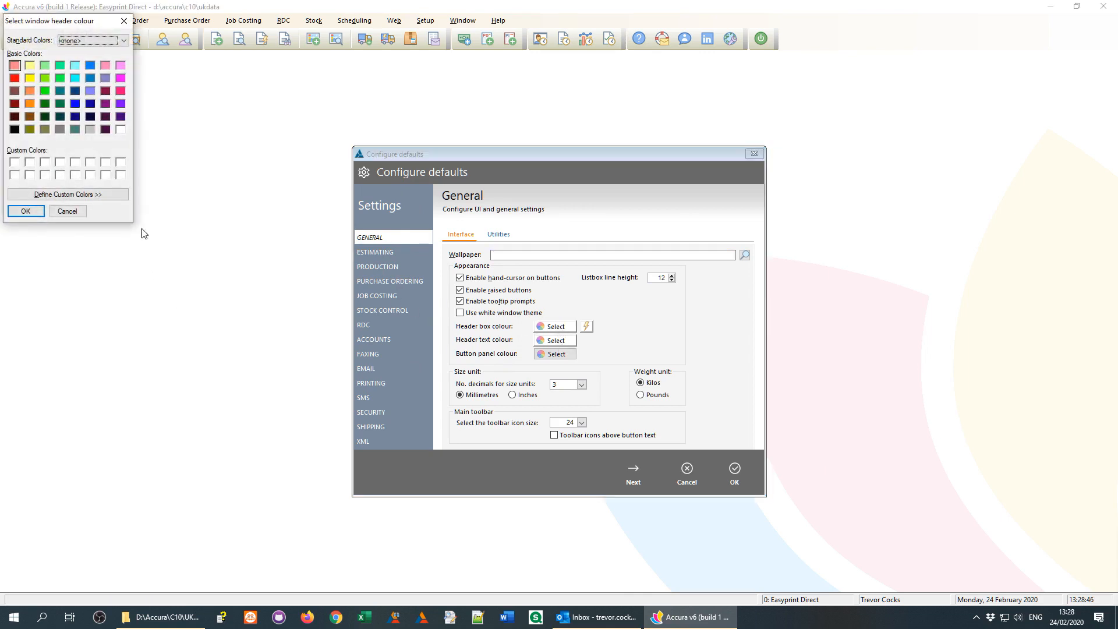
click(107, 92)
click(23, 212)
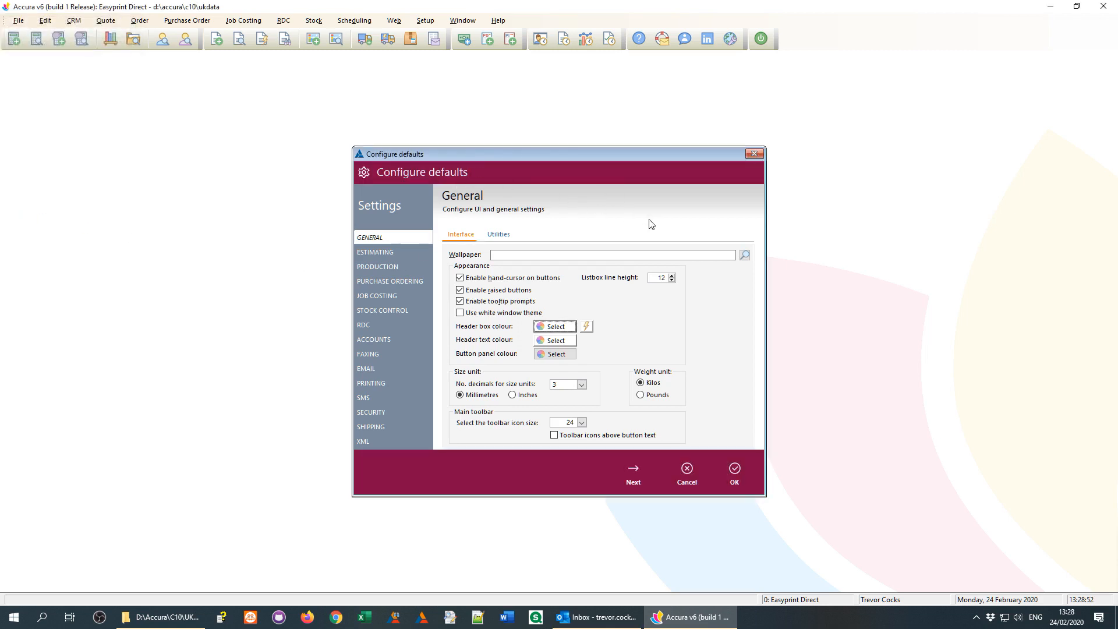
click(589, 328)
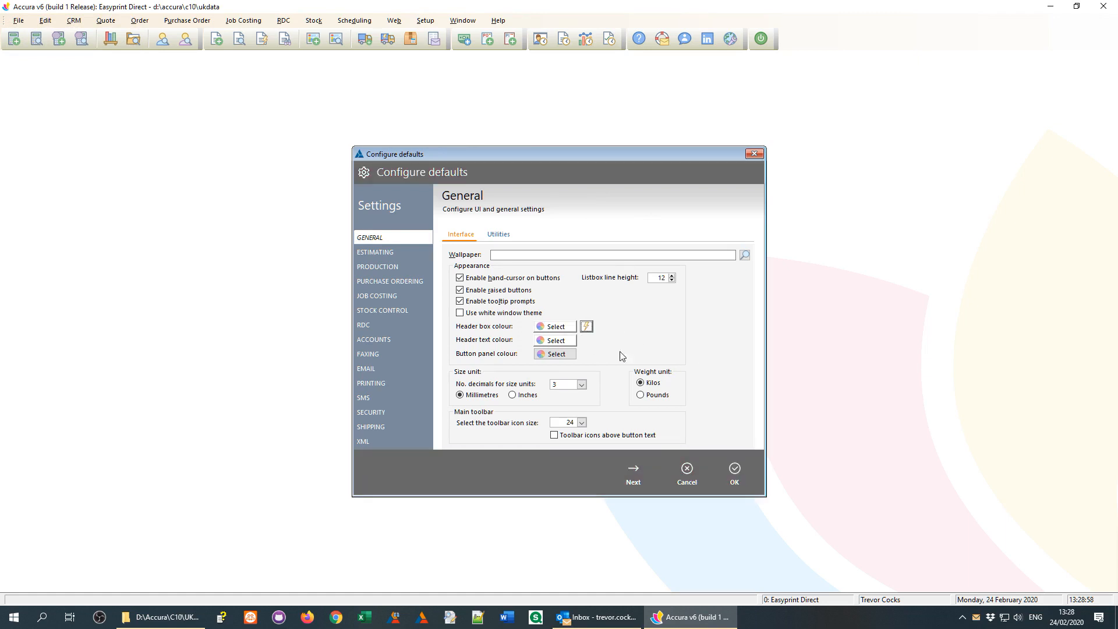
Step: Define a custom muted dark green and apply it as the window header colour
click(548, 327)
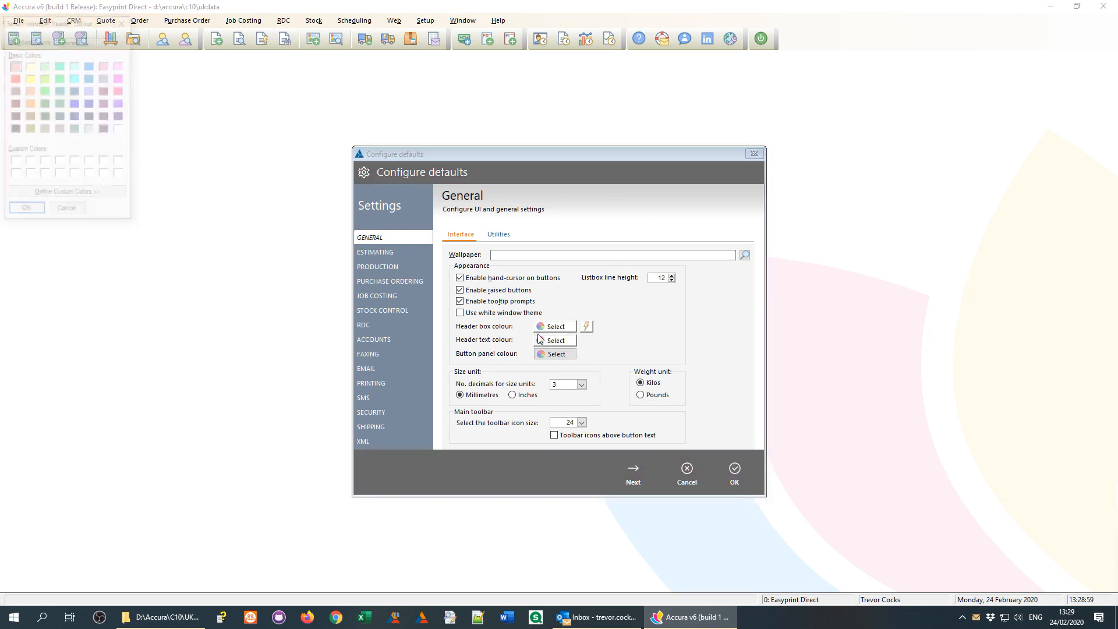
click(88, 193)
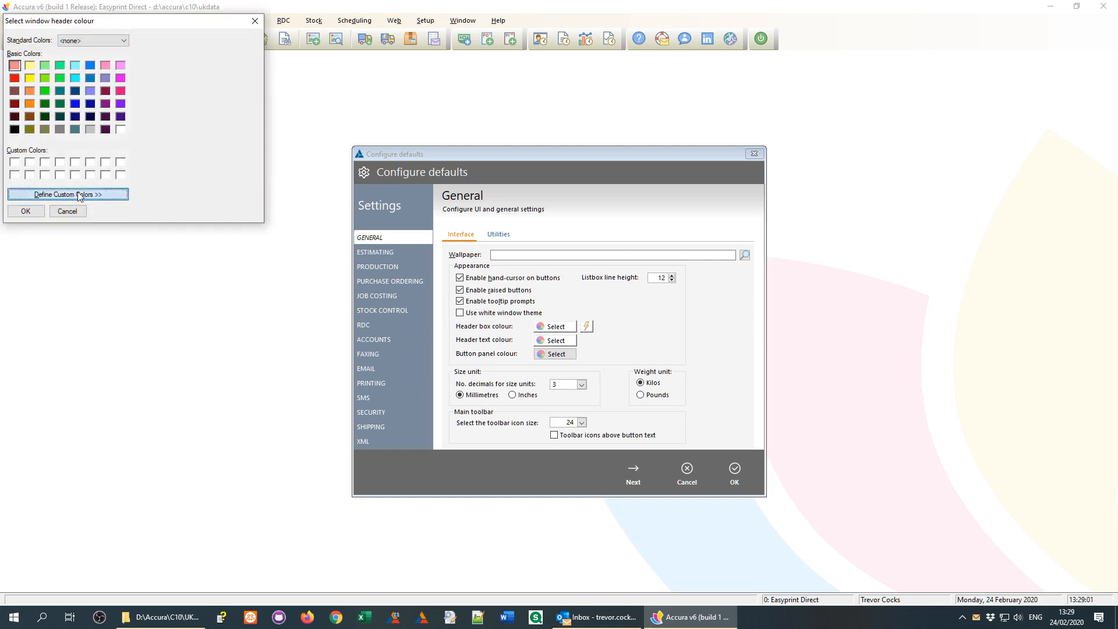
click(90, 78)
click(202, 103)
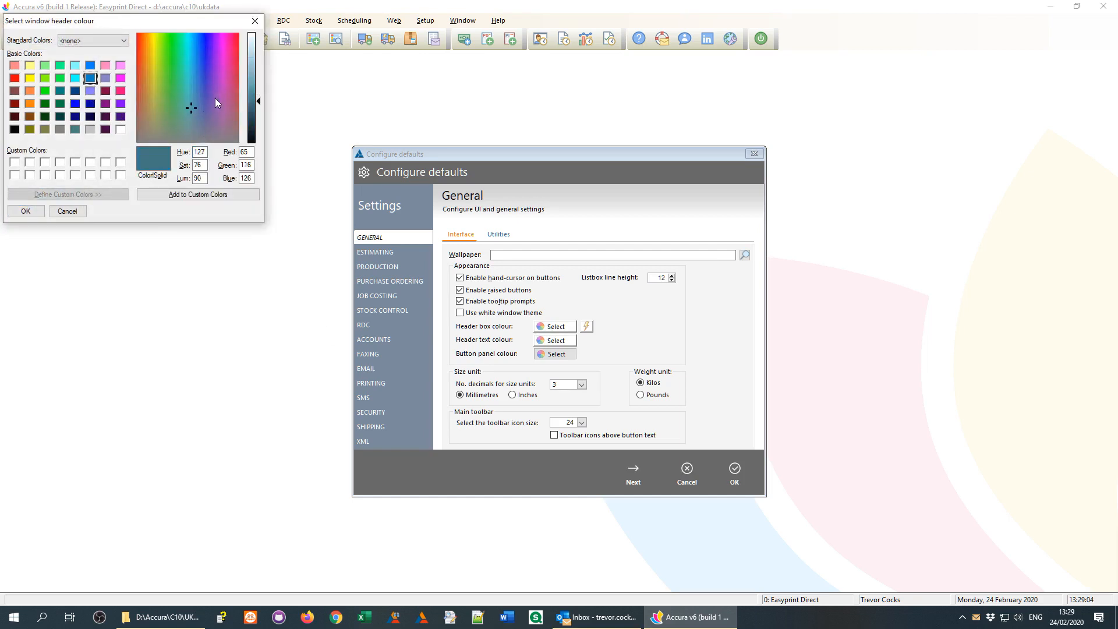
click(189, 93)
click(173, 108)
click(258, 107)
drag(170, 125, 174, 131)
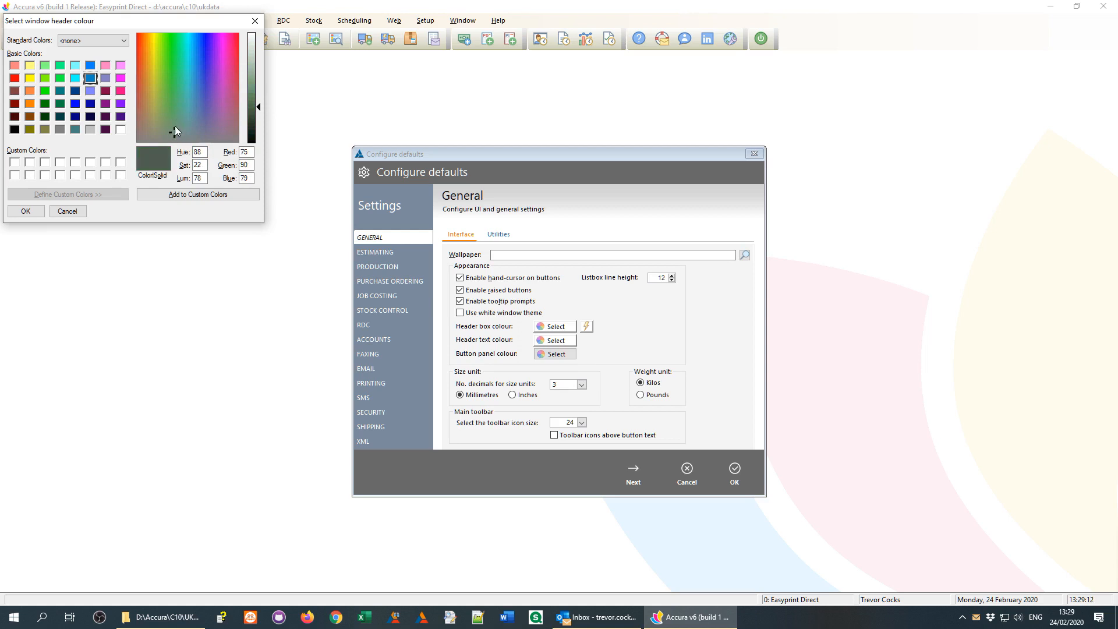
click(170, 122)
click(179, 194)
click(25, 211)
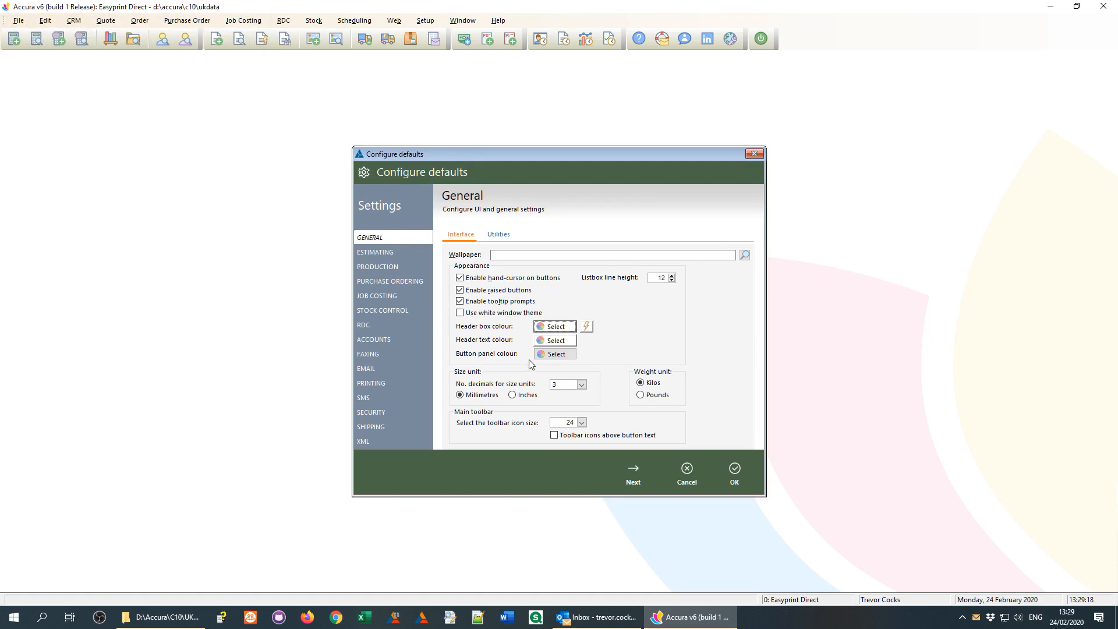
click(553, 354)
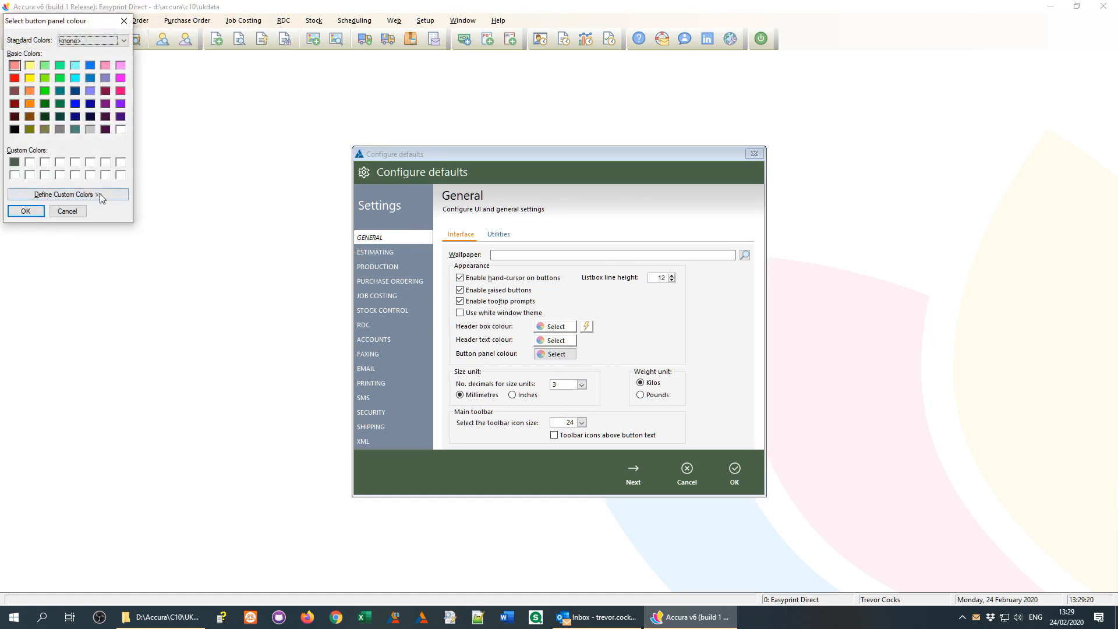
Step: Define a light orange-brown custom colour for the button panels and save the defaults
click(101, 198)
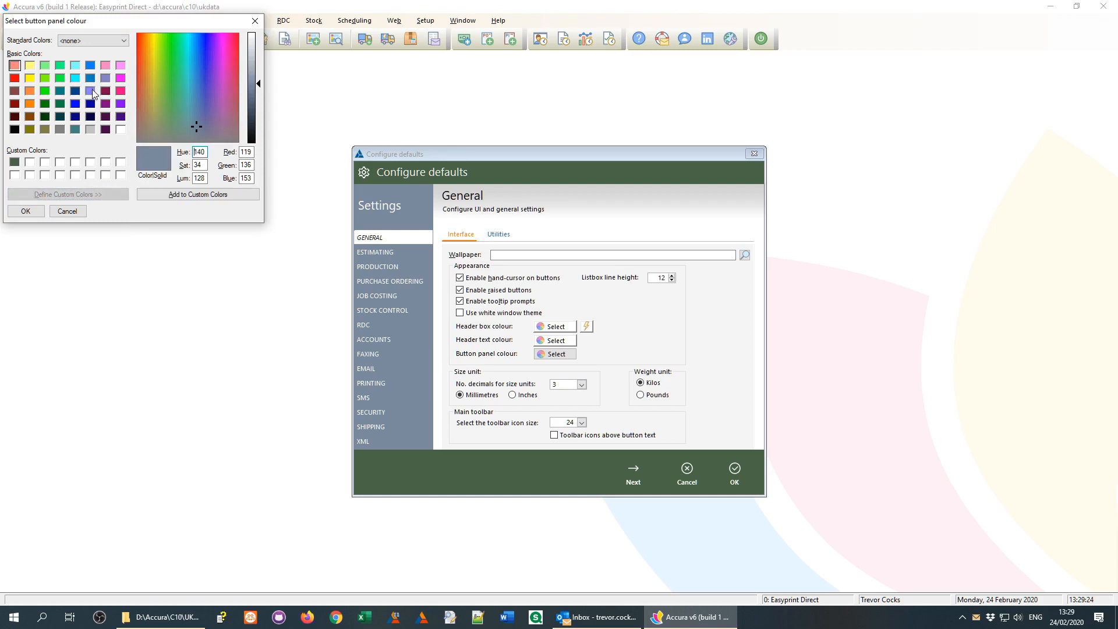
click(30, 104)
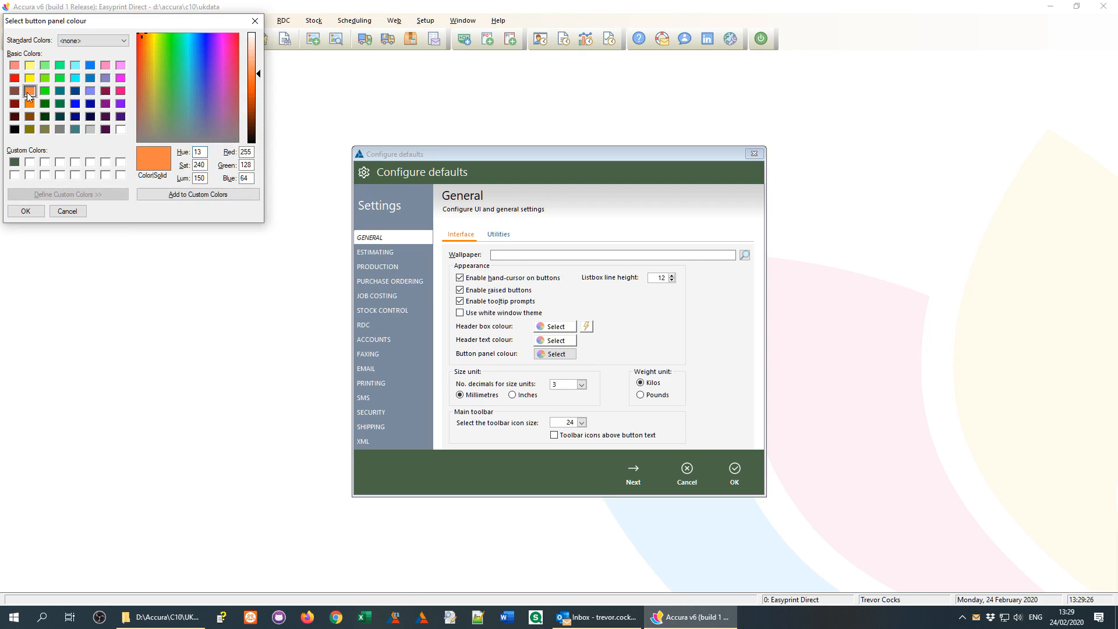
click(141, 112)
drag(139, 96, 142, 85)
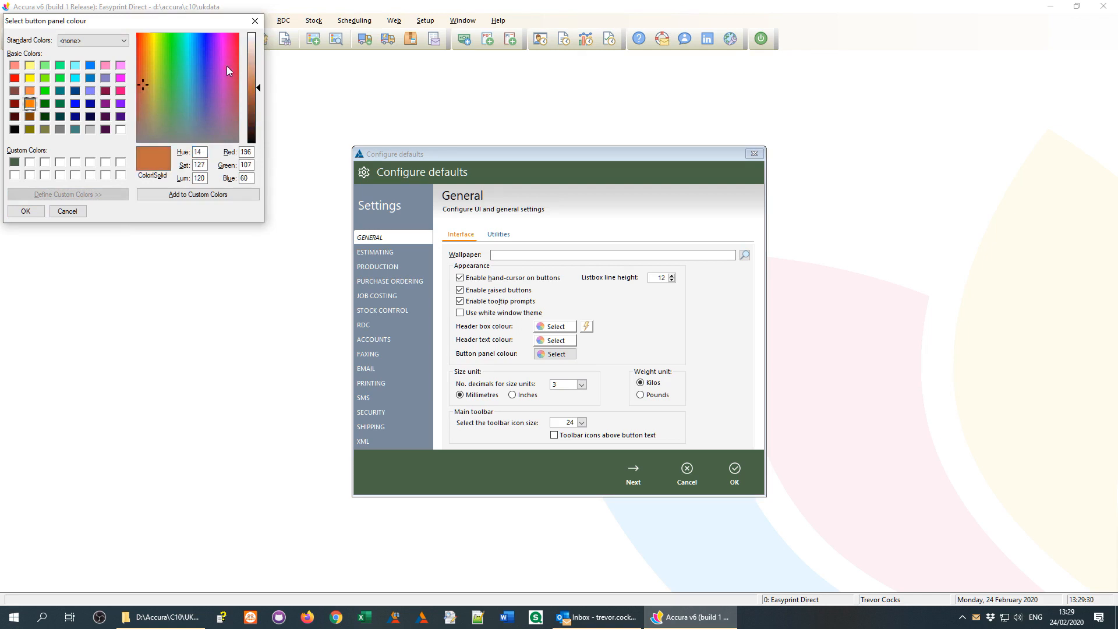
drag(253, 63, 254, 75)
click(192, 194)
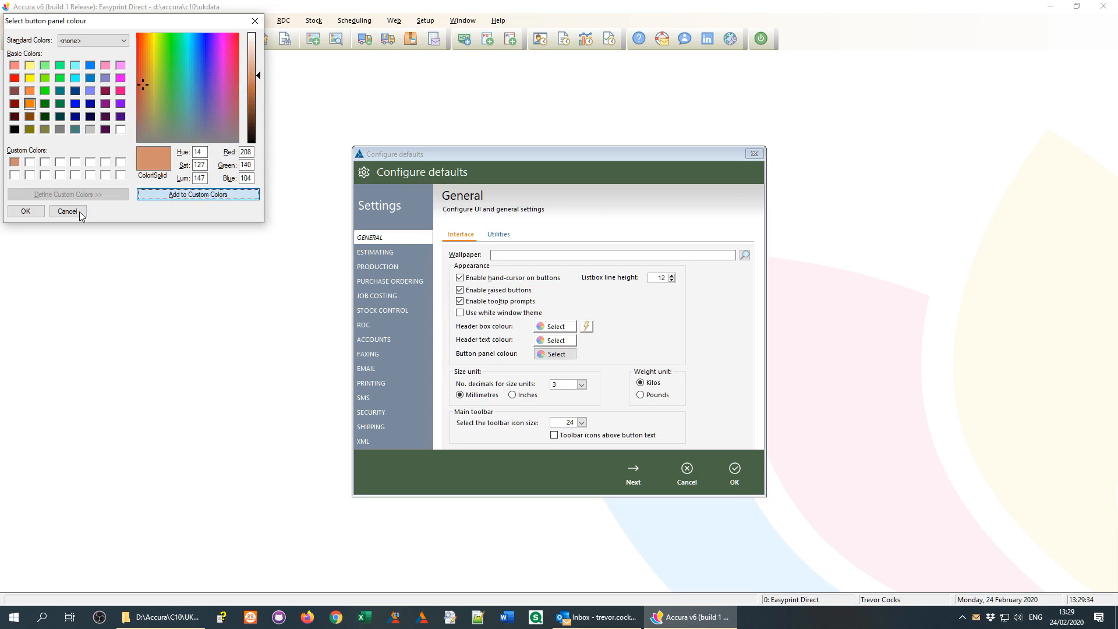
click(25, 212)
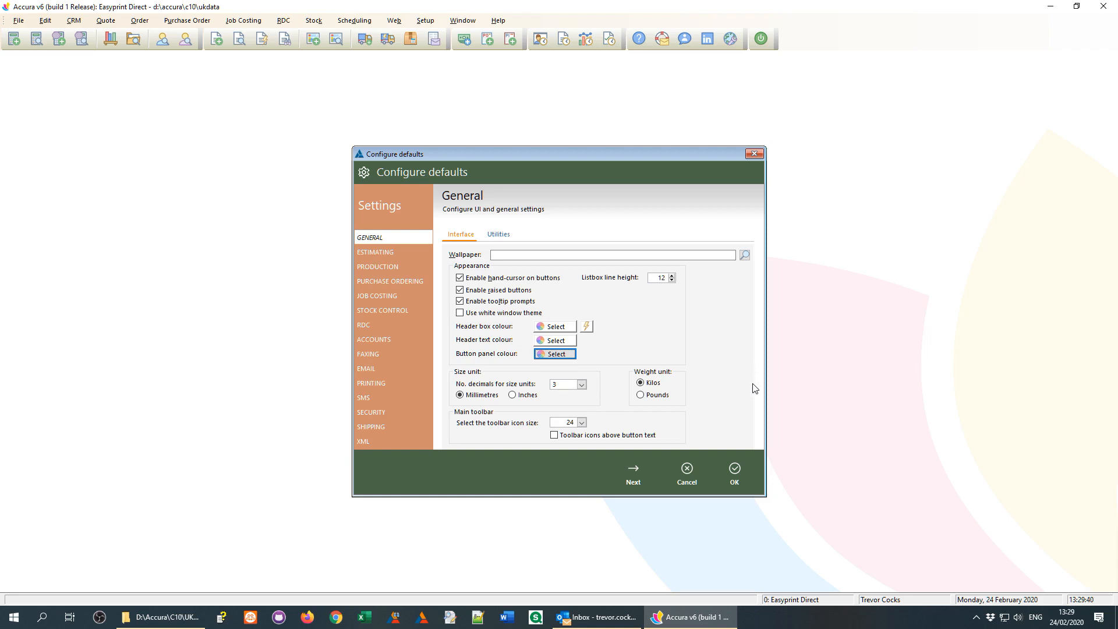
click(743, 469)
click(734, 469)
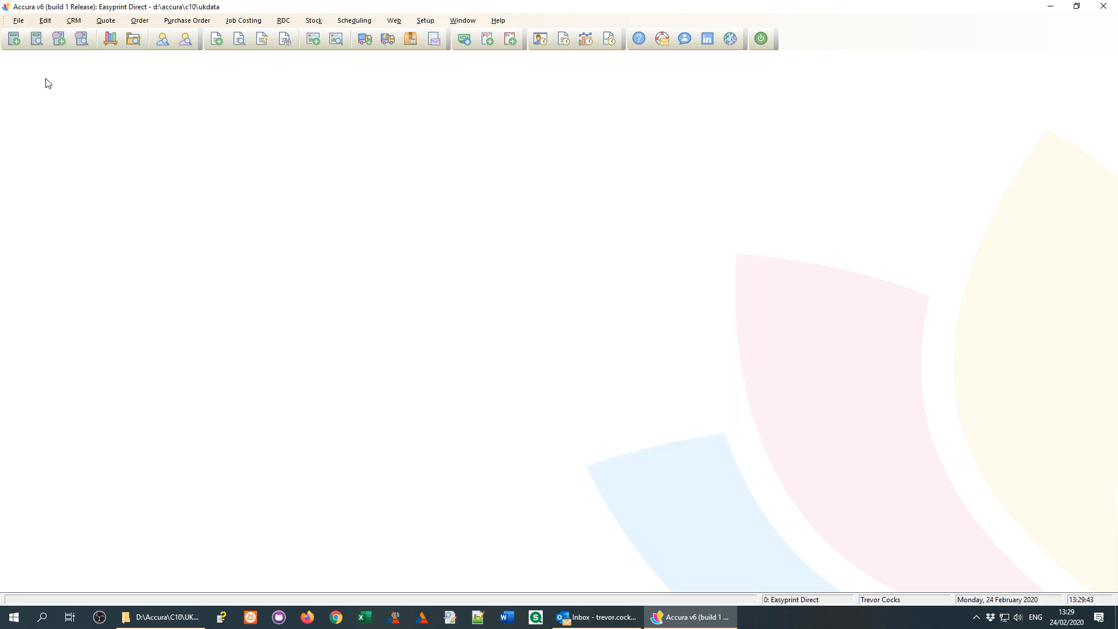
click(38, 40)
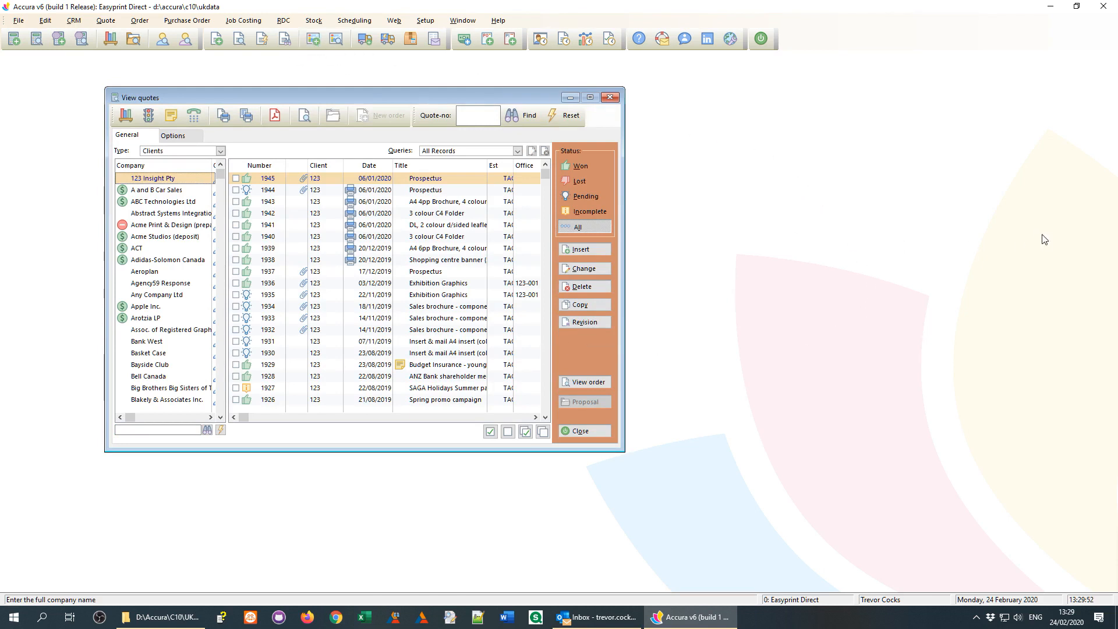
drag(599, 176, 863, 231)
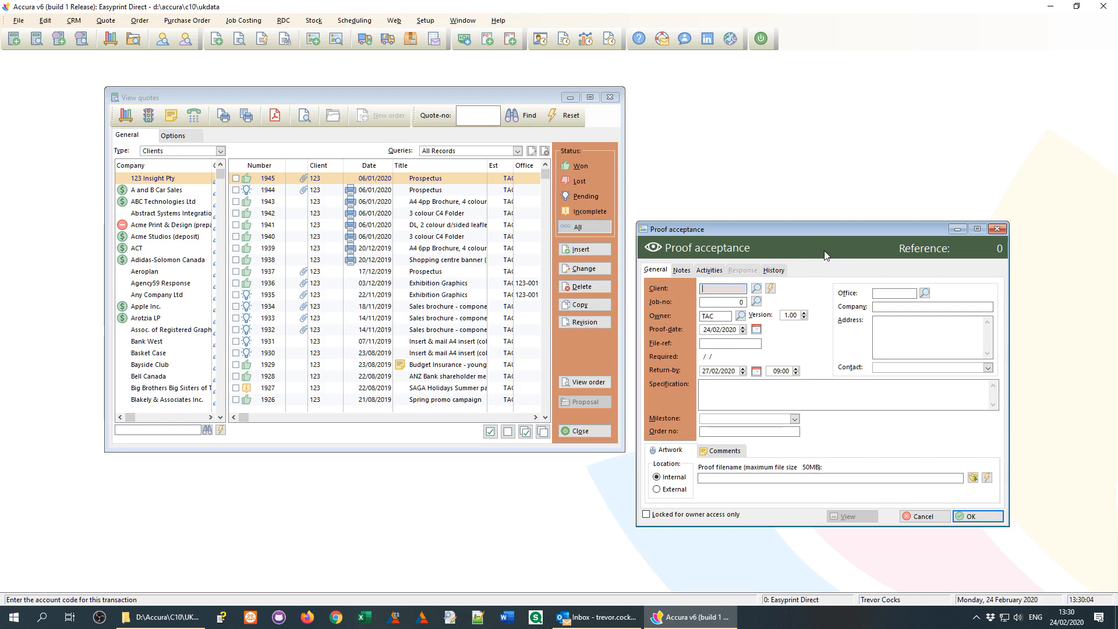
click(997, 231)
click(550, 342)
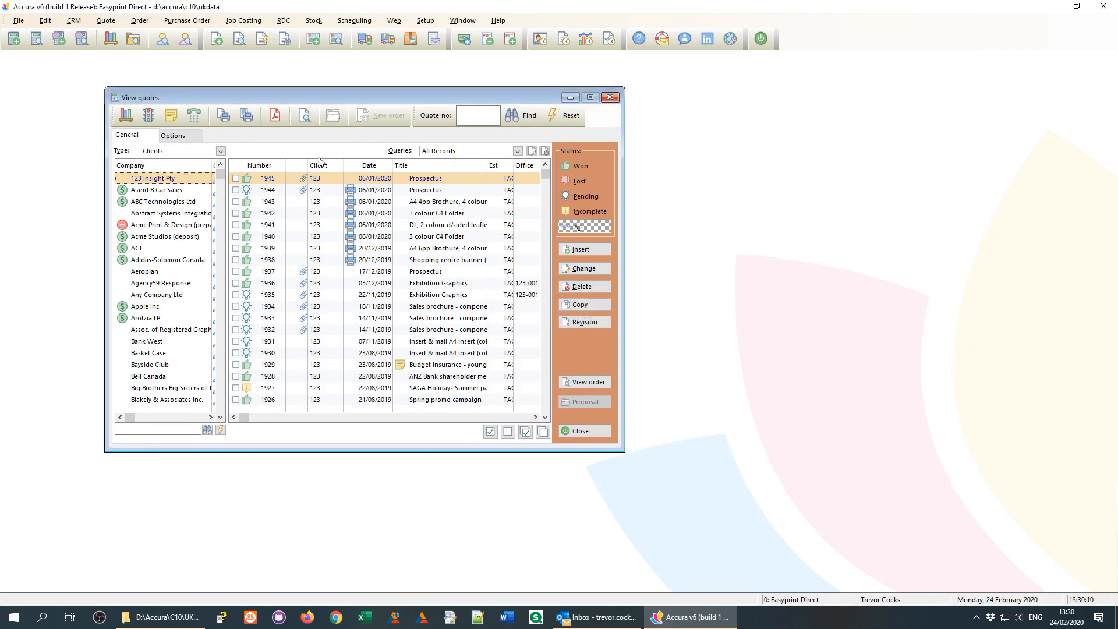
key(Escape)
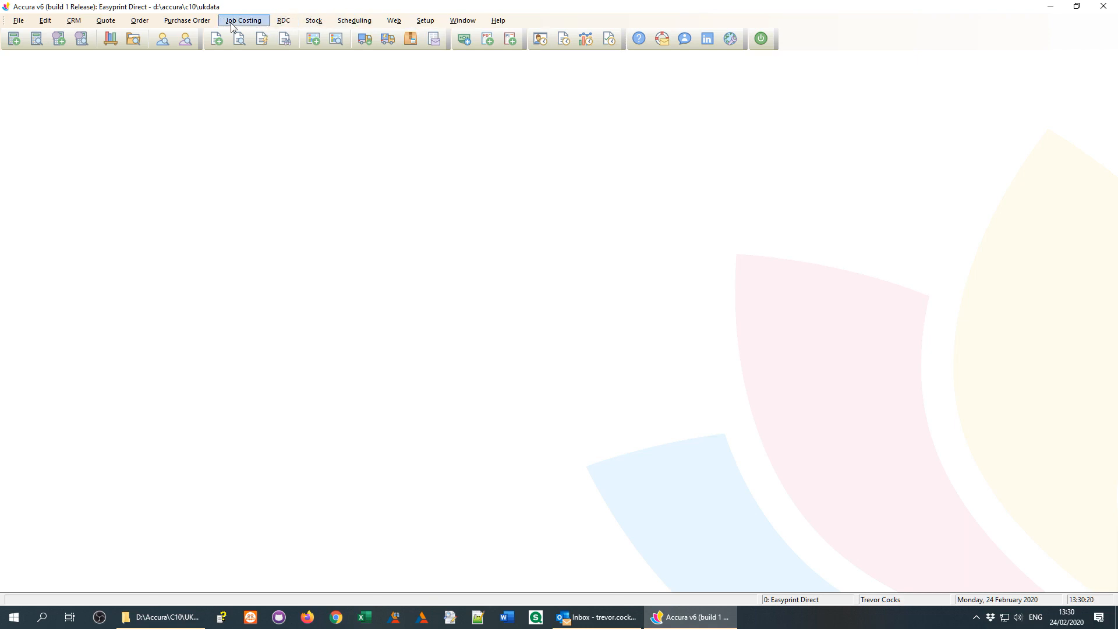
Step: Browse the main menus and the Quote menu without choosing a command
click(77, 23)
click(106, 23)
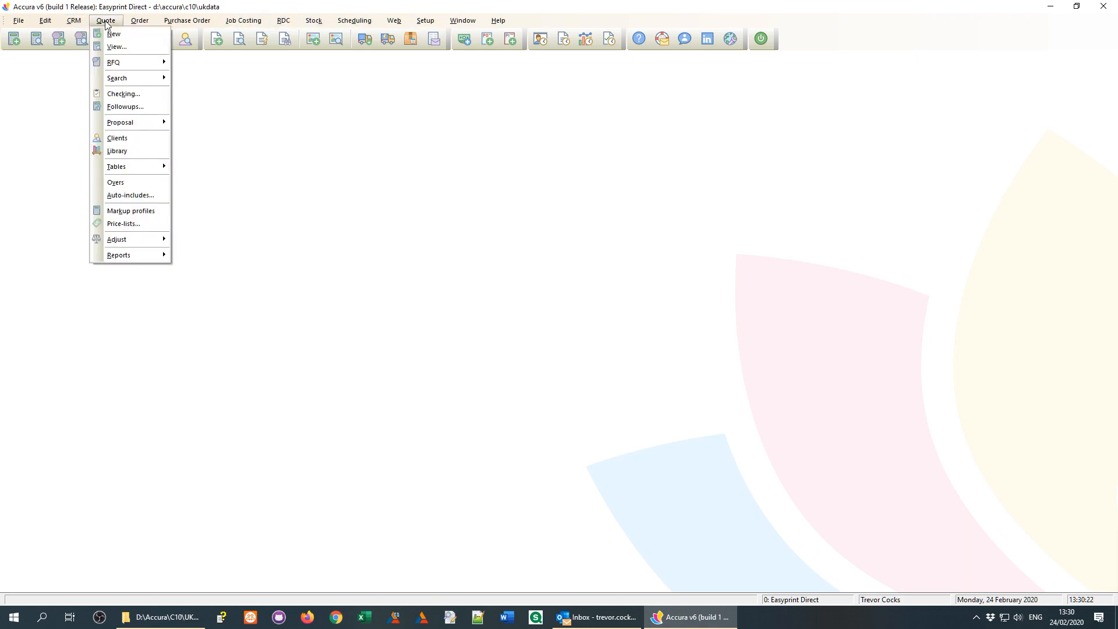
click(229, 153)
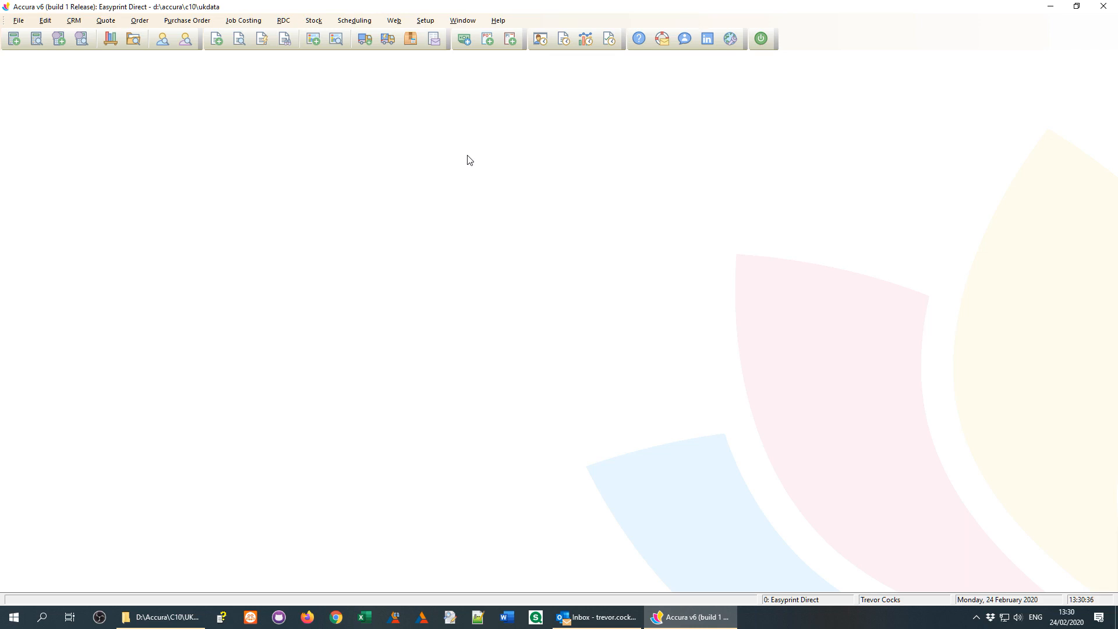
Step: Set the interface font to Roboto, Regular style, size 9 via Window > Font
click(466, 22)
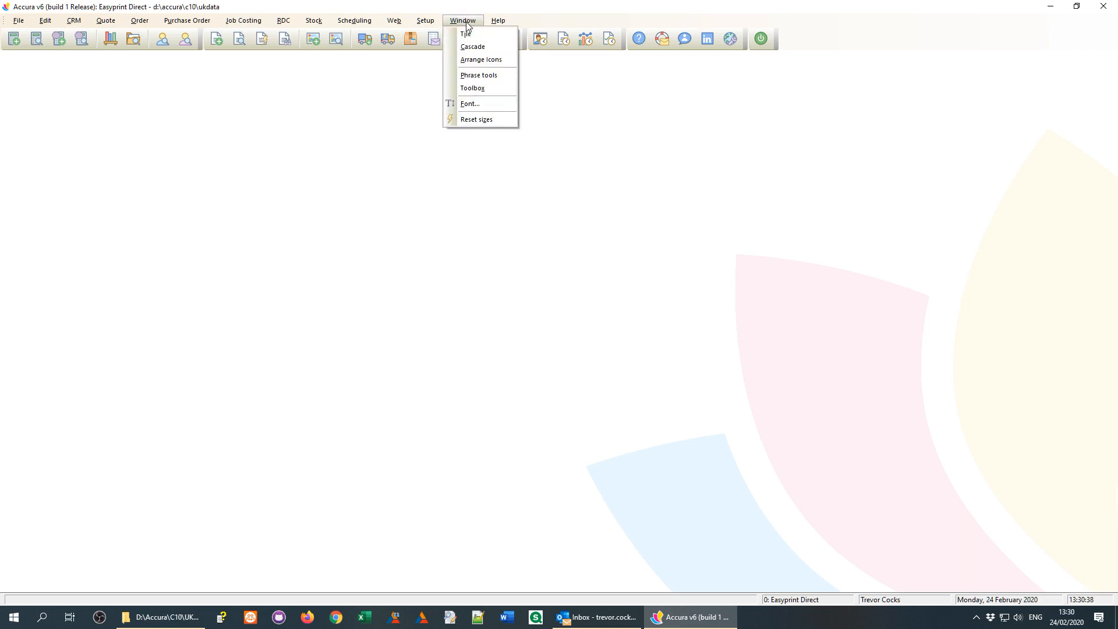
click(473, 104)
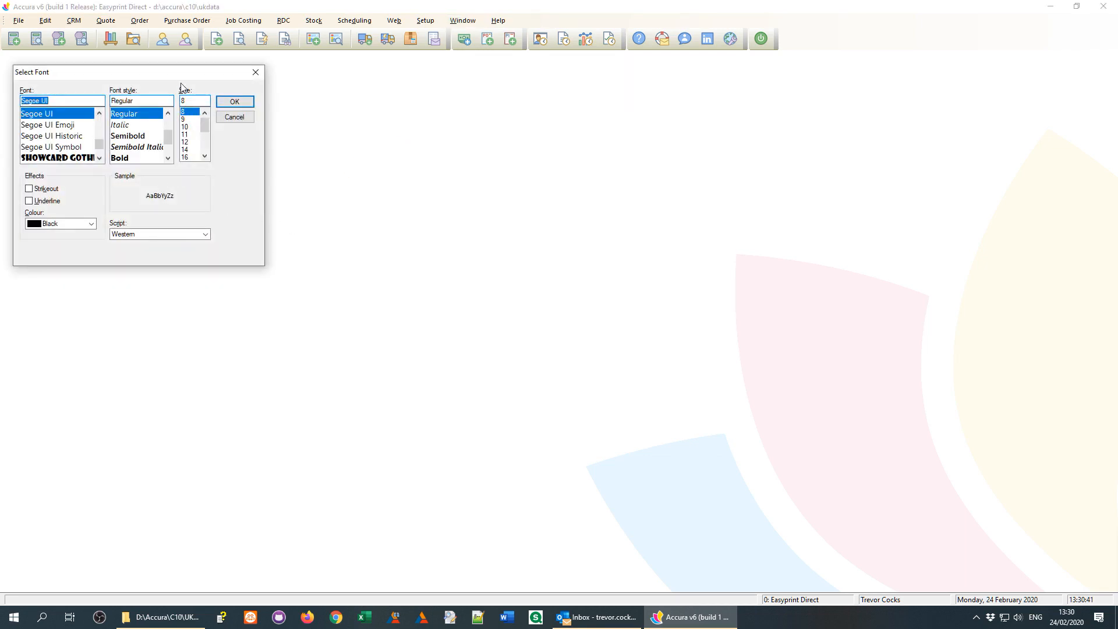
drag(182, 72, 211, 93)
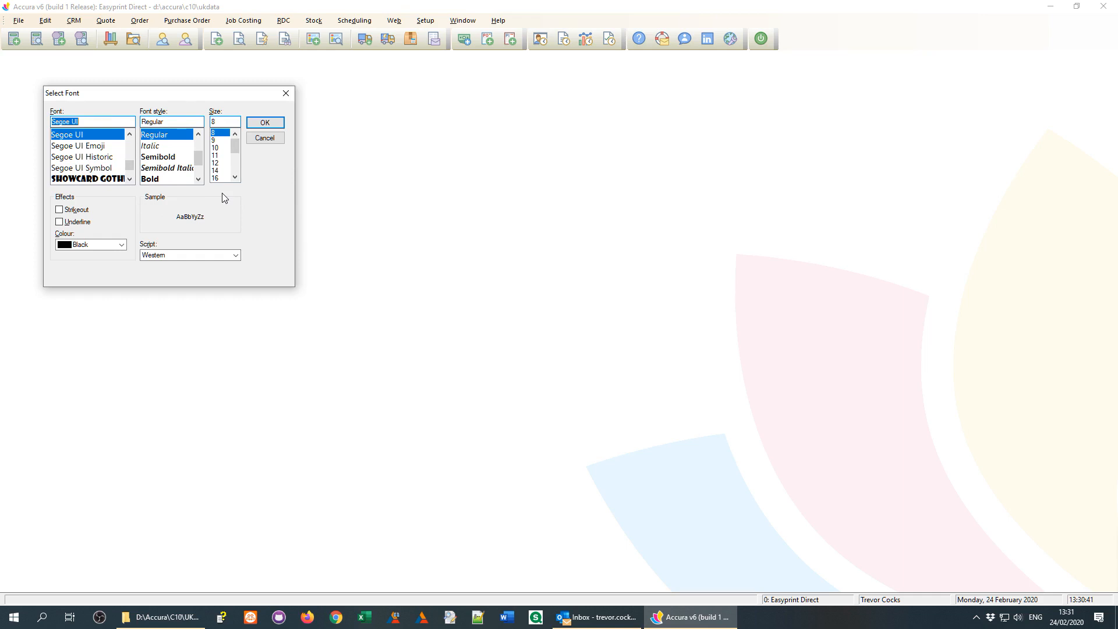
text(Roboto)
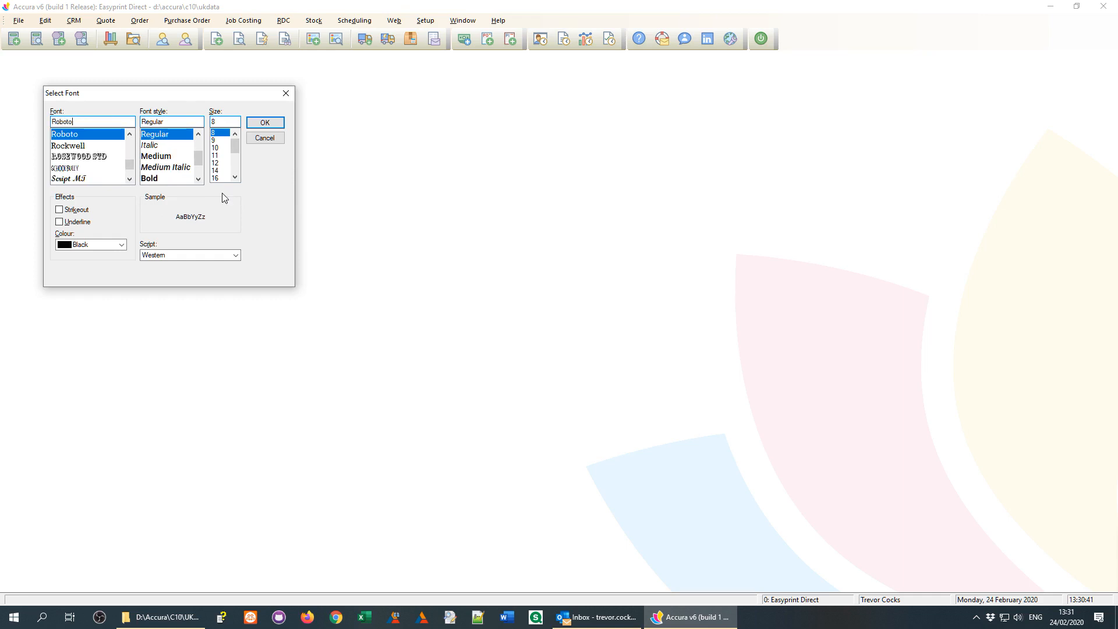
click(113, 136)
click(179, 138)
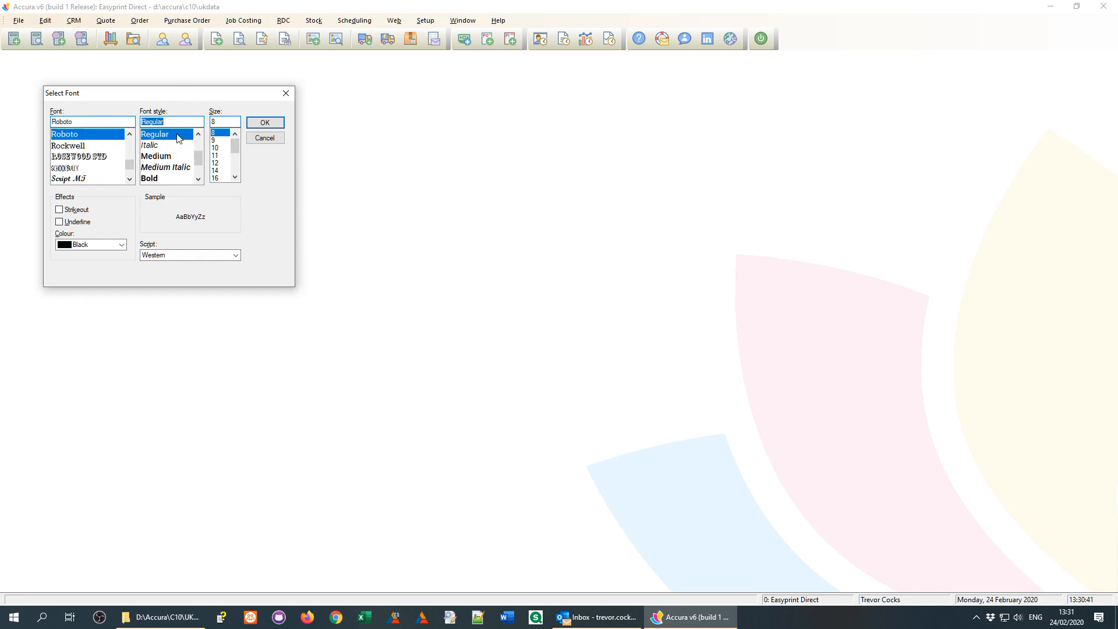
click(221, 141)
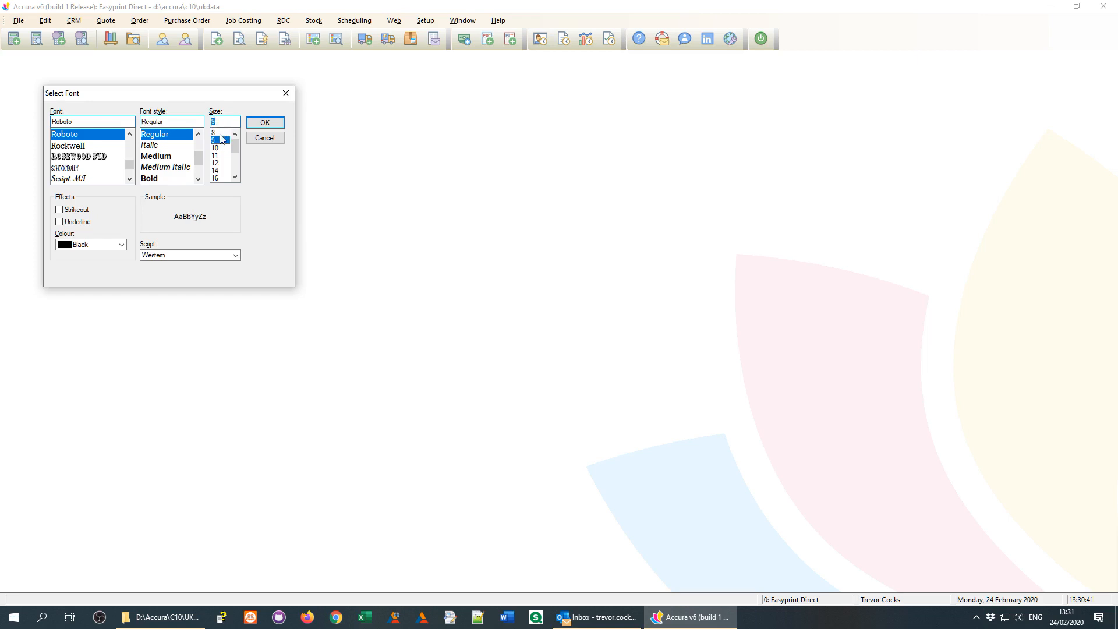
click(264, 124)
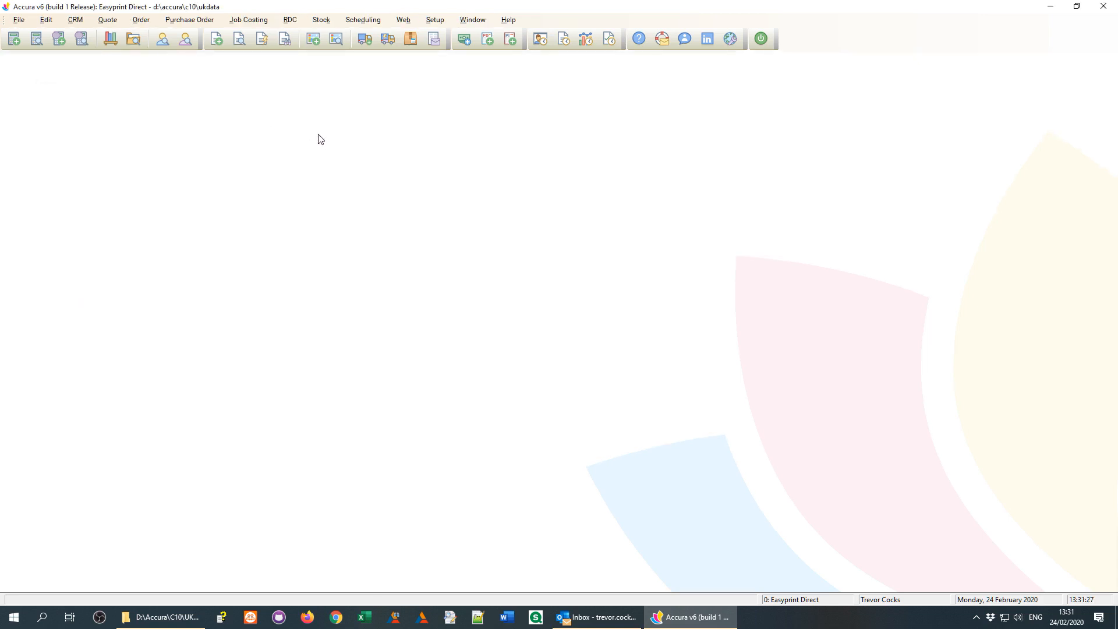
Step: Open View quotes and step through the clients to A and B Car Sales
click(107, 20)
mouse_move(109, 22)
click(115, 46)
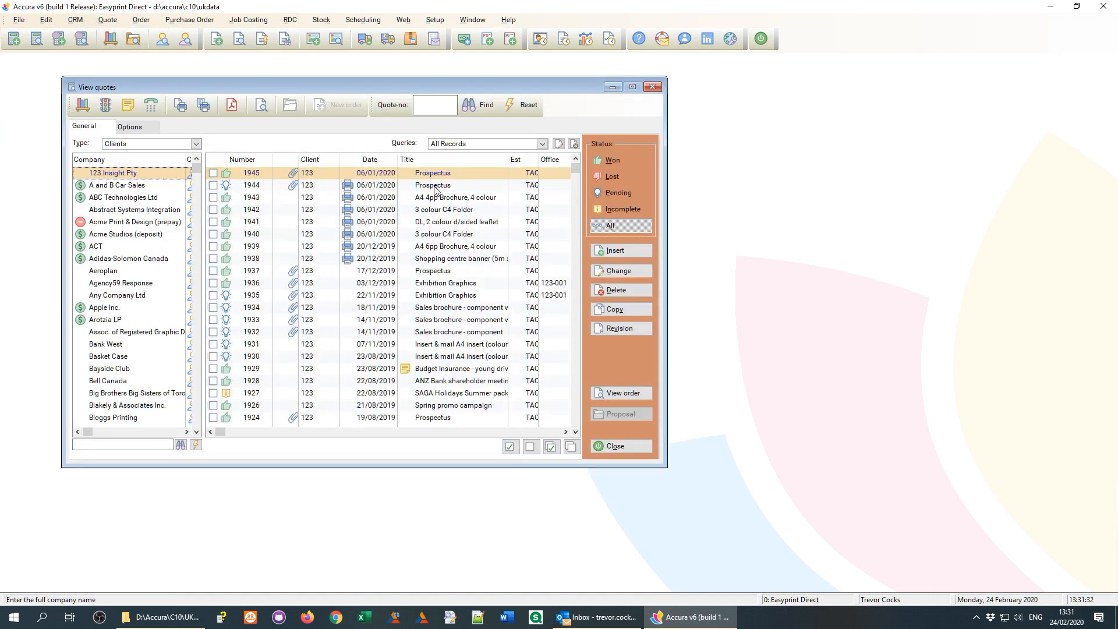
click(114, 198)
click(98, 222)
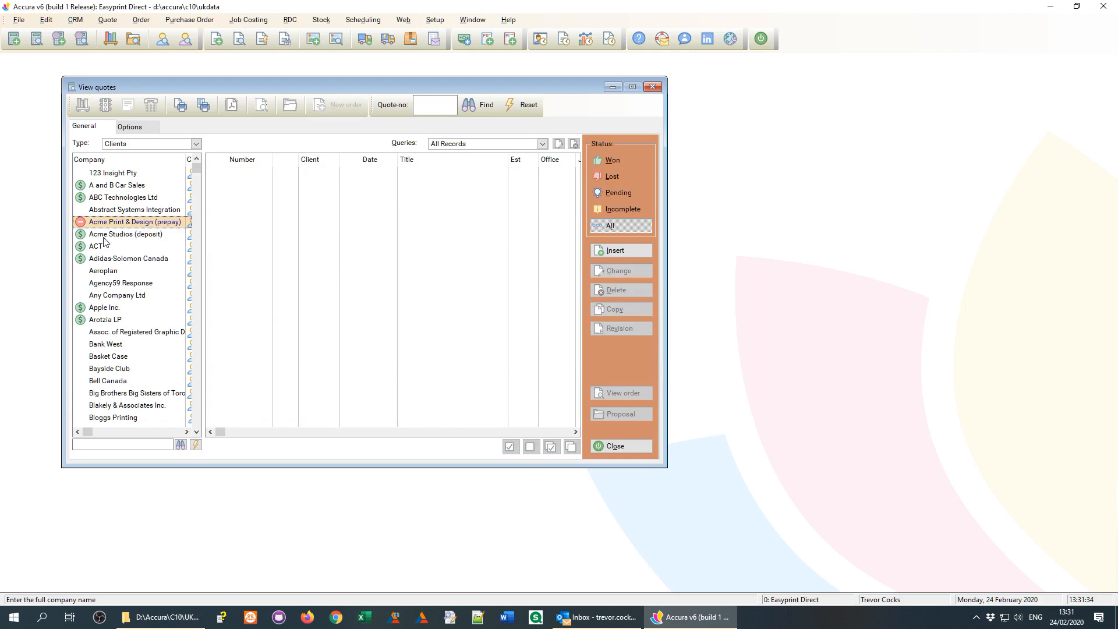
click(106, 234)
click(112, 185)
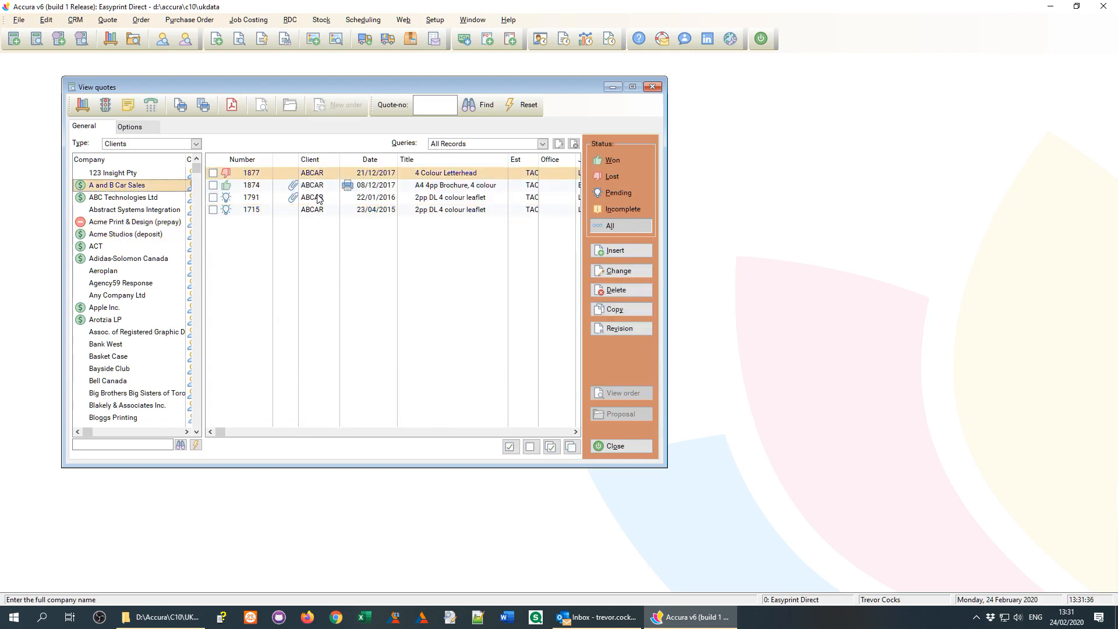
Step: Select quote 1874, shrink the quotes window, and bring the browser onto this screen
click(436, 186)
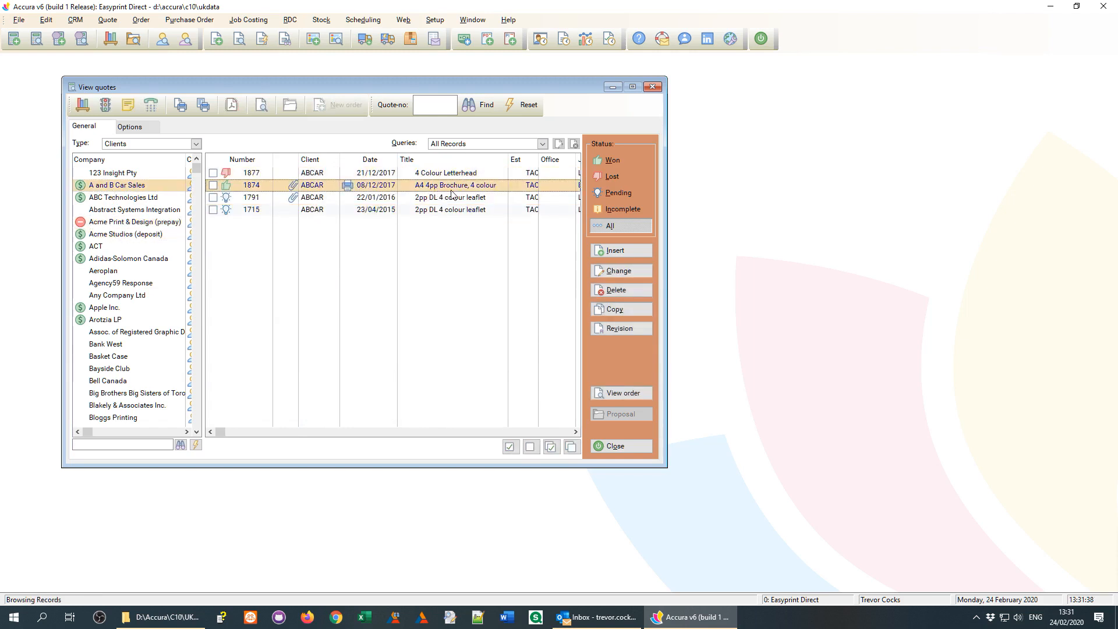
drag(667, 467, 618, 458)
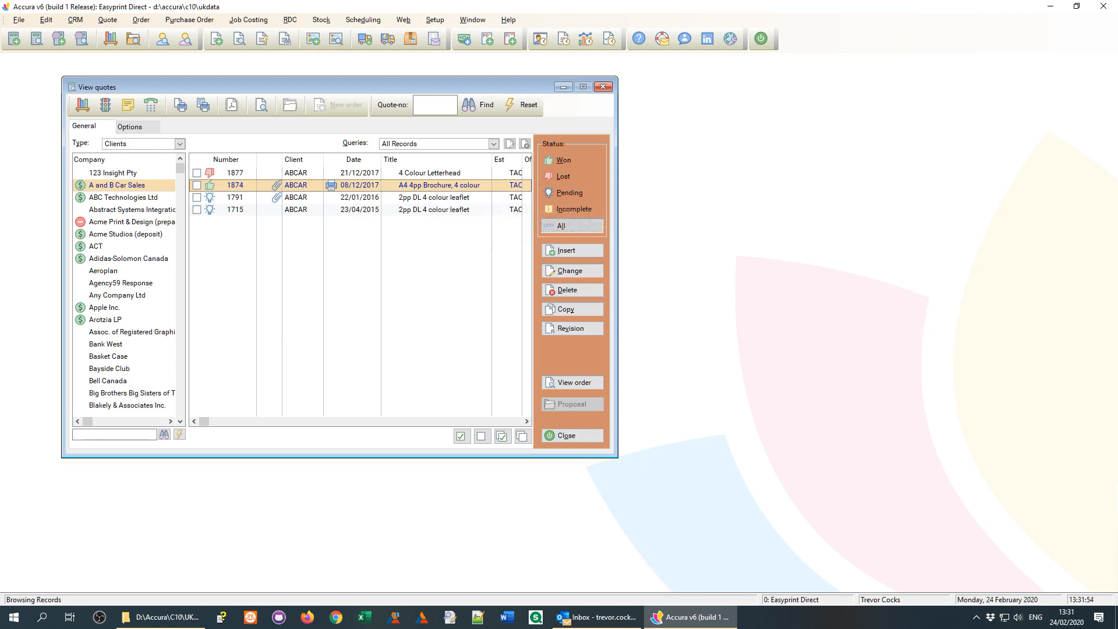
drag(1101, 85, 499, 17)
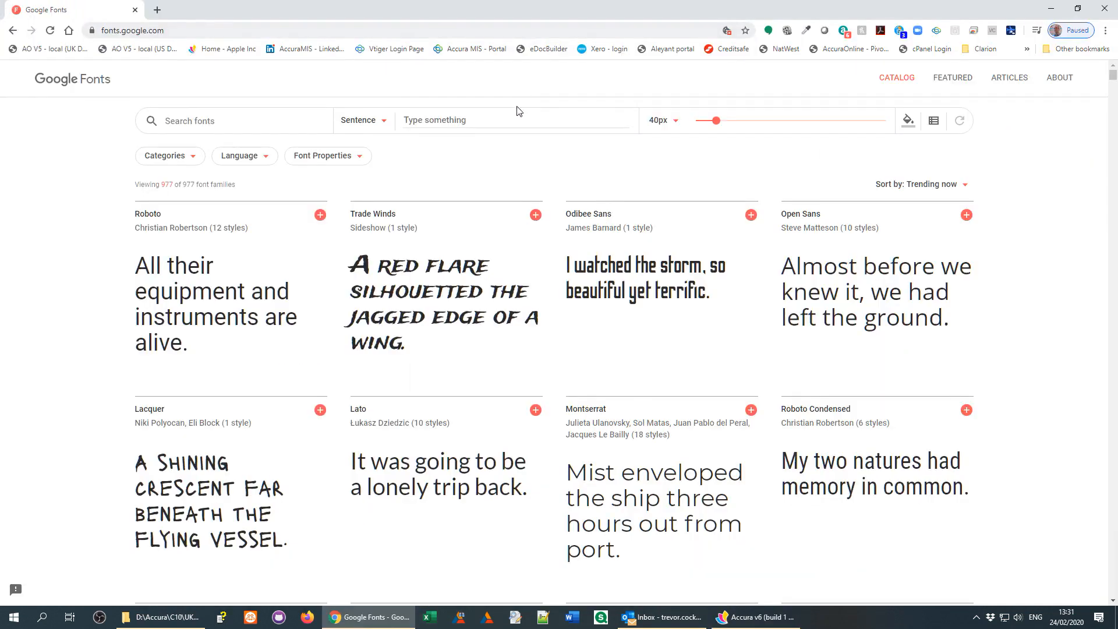
Step: Scroll through the fonts.google.com catalog, then move the browser back to the other monitor
click(167, 30)
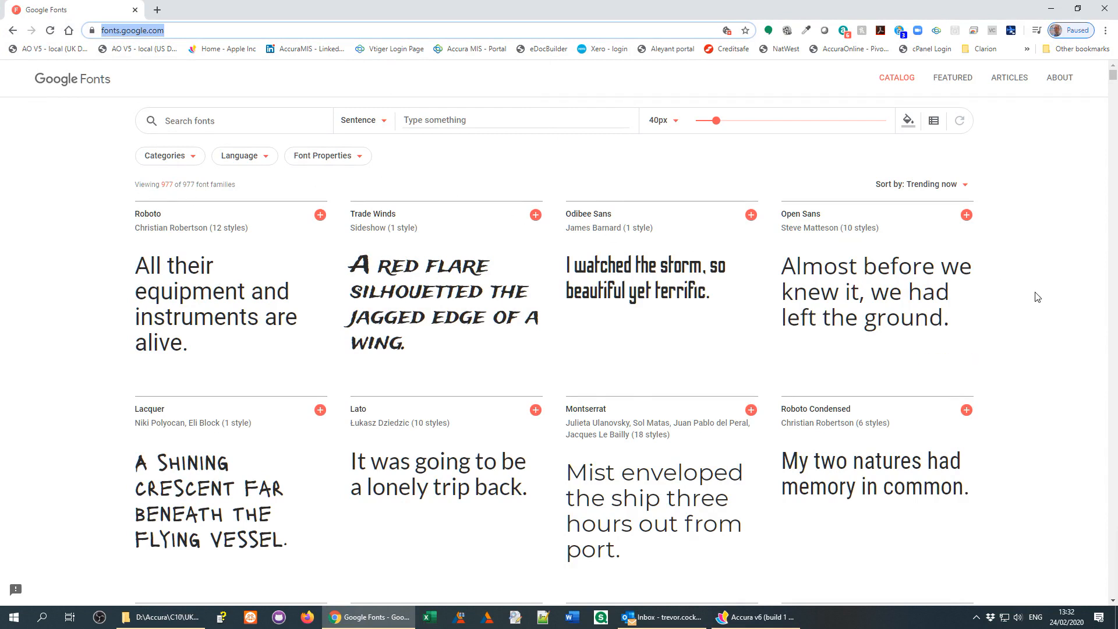
scroll(1037, 297, down, 2)
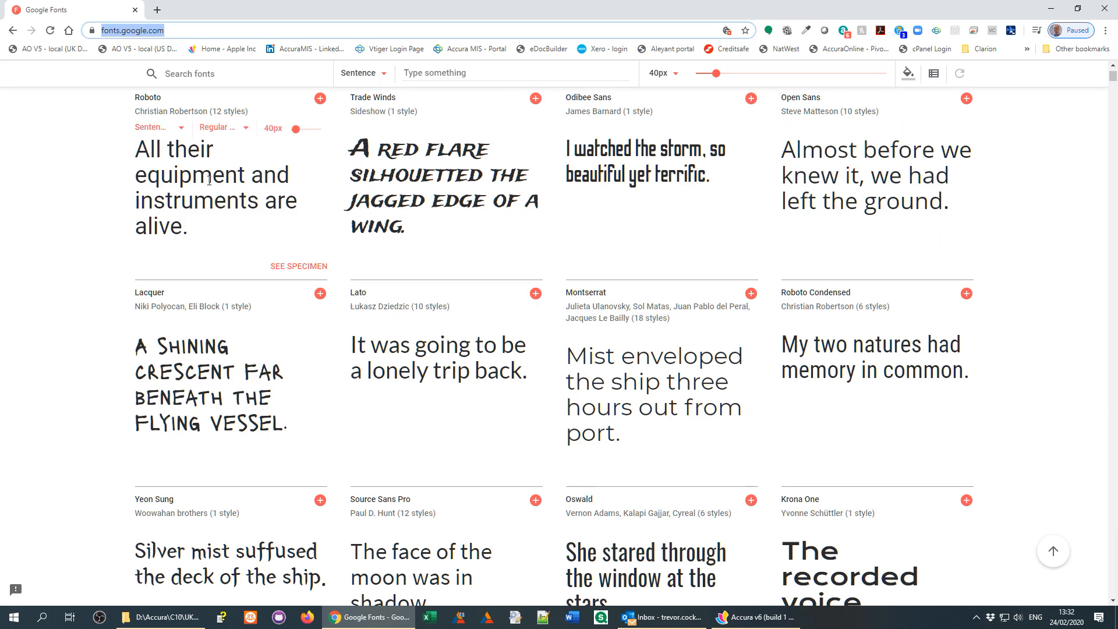
scroll(209, 180, up, 2)
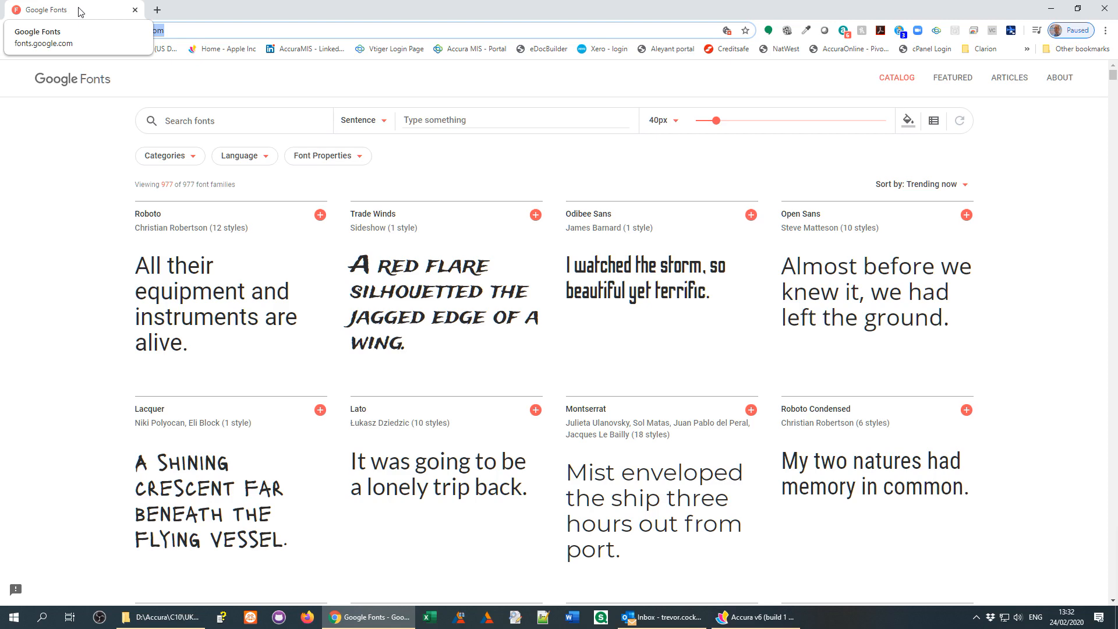
drag(79, 8, 1117, 35)
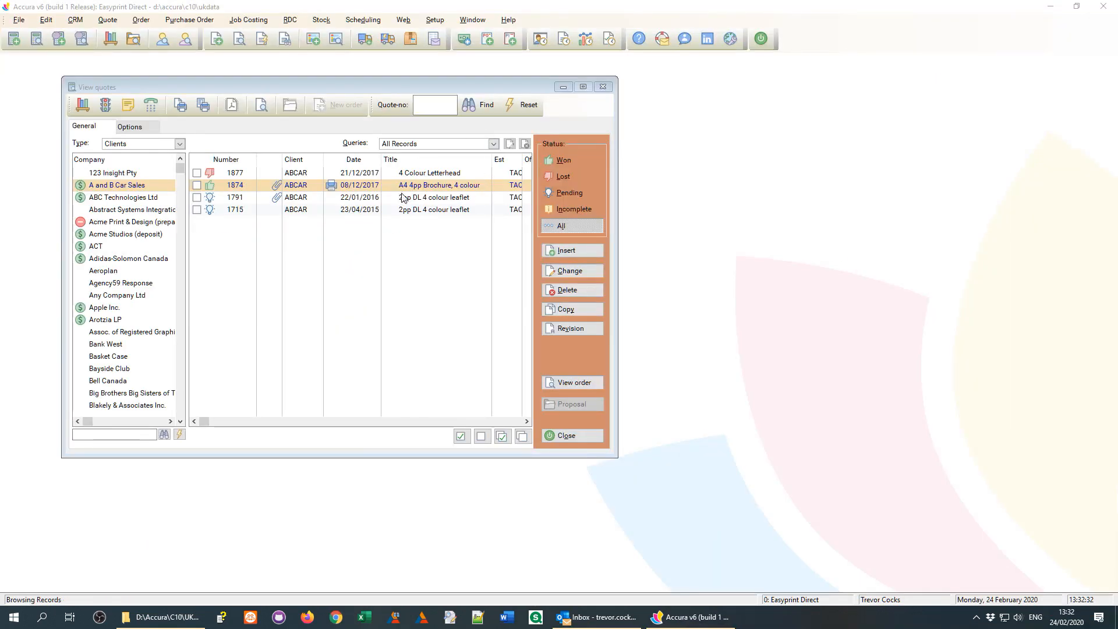
Step: Open quote 1791, view its Sections, Size and General tabs, then cancel without saving
click(431, 198)
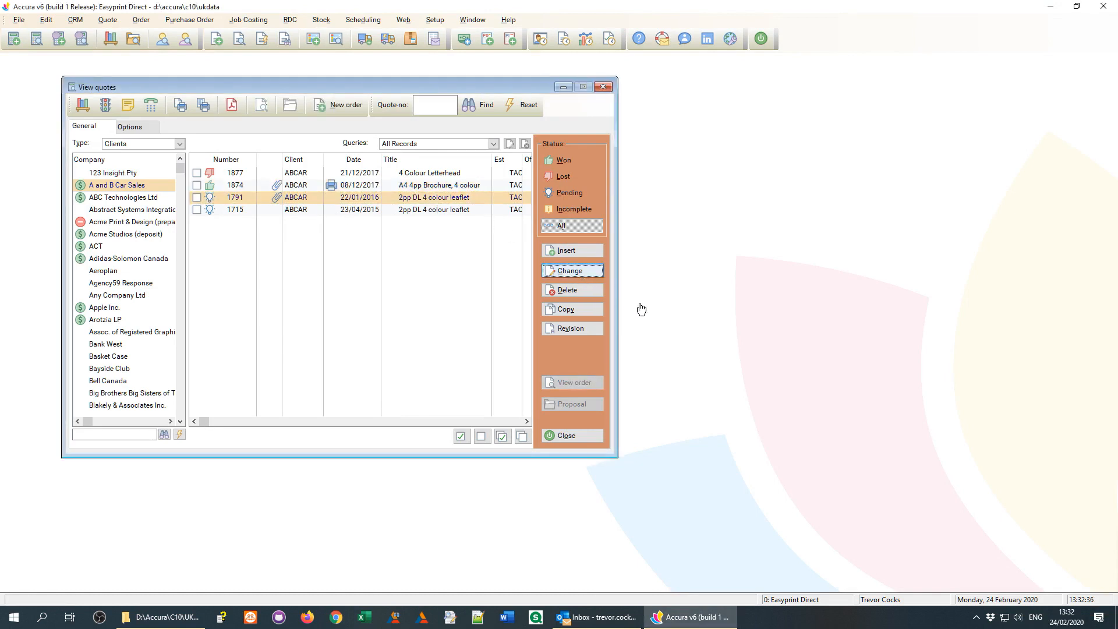
key(Return)
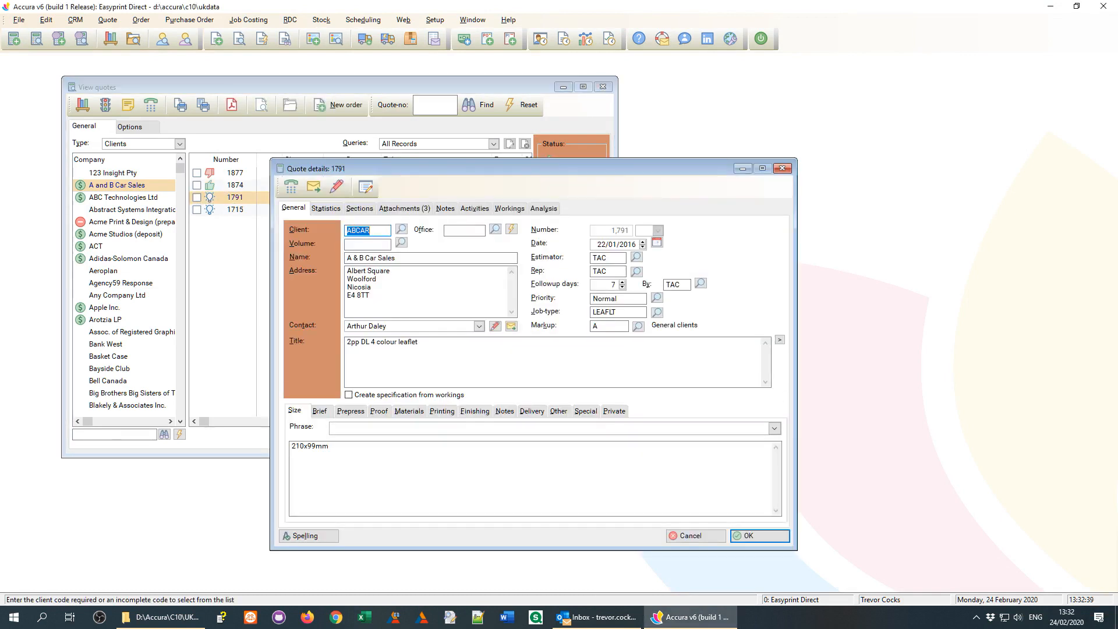
click(359, 208)
click(325, 208)
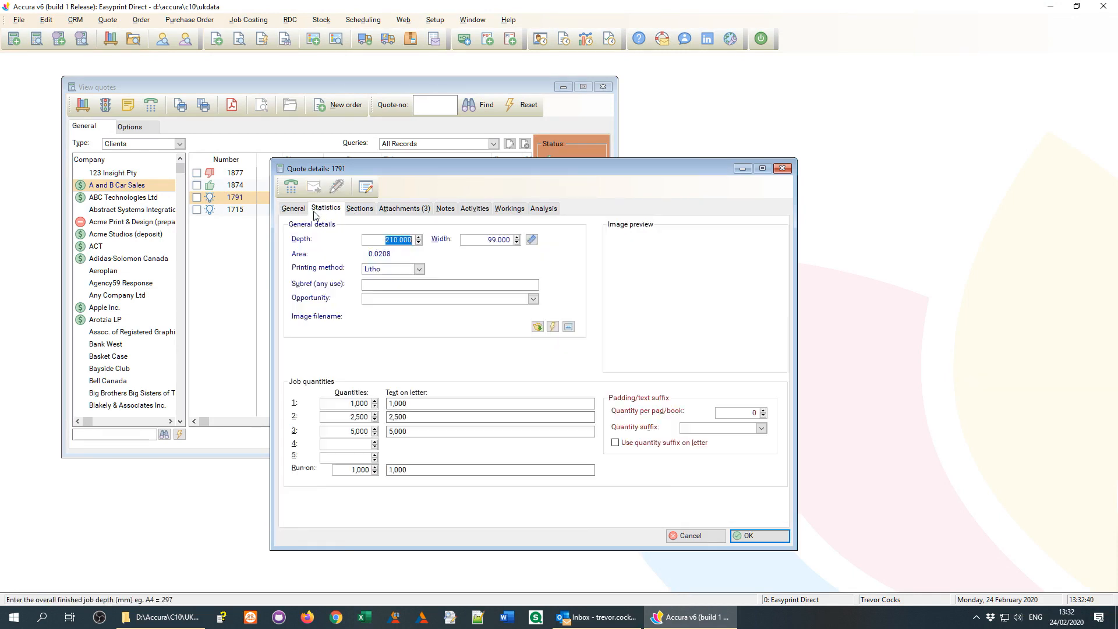
click(293, 208)
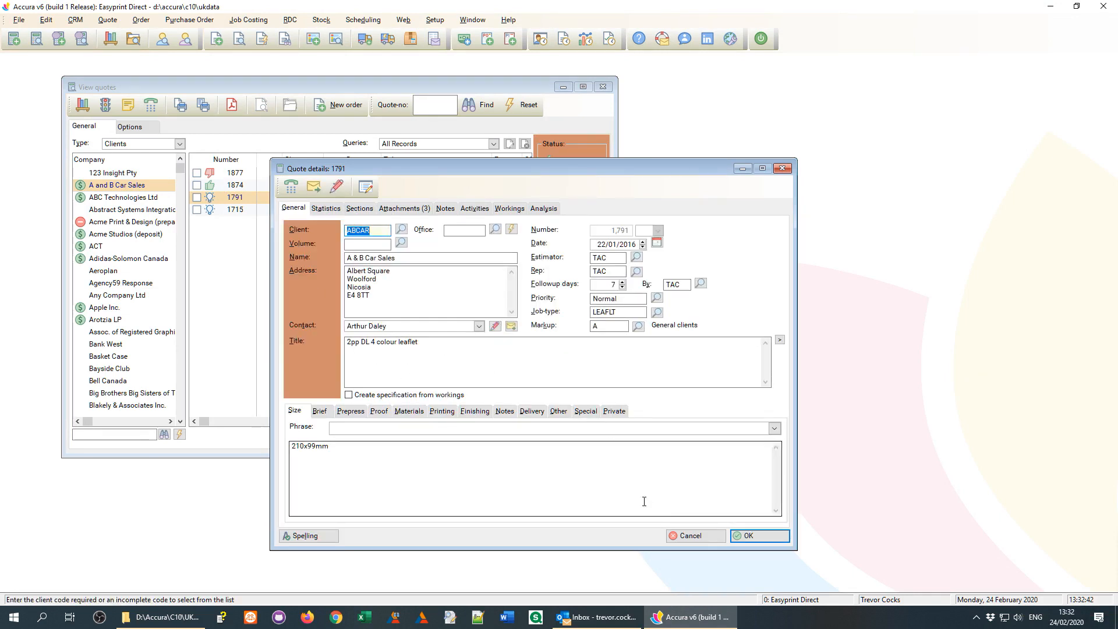
click(705, 538)
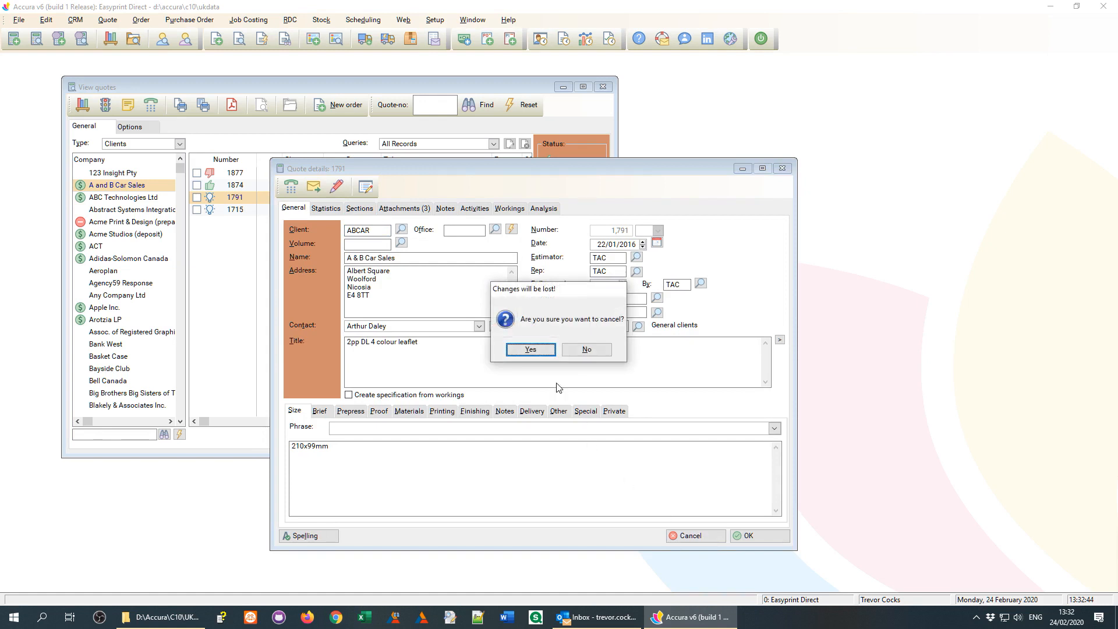
click(540, 351)
Step: Close the quotes list and open Setup > Defaults
click(566, 435)
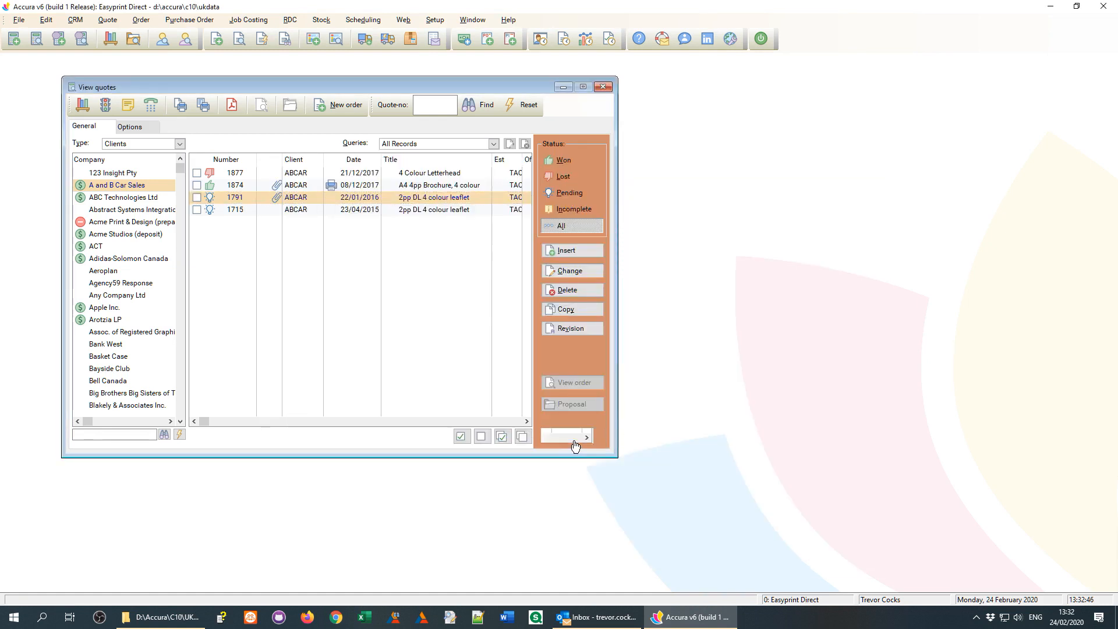
click(435, 20)
click(448, 59)
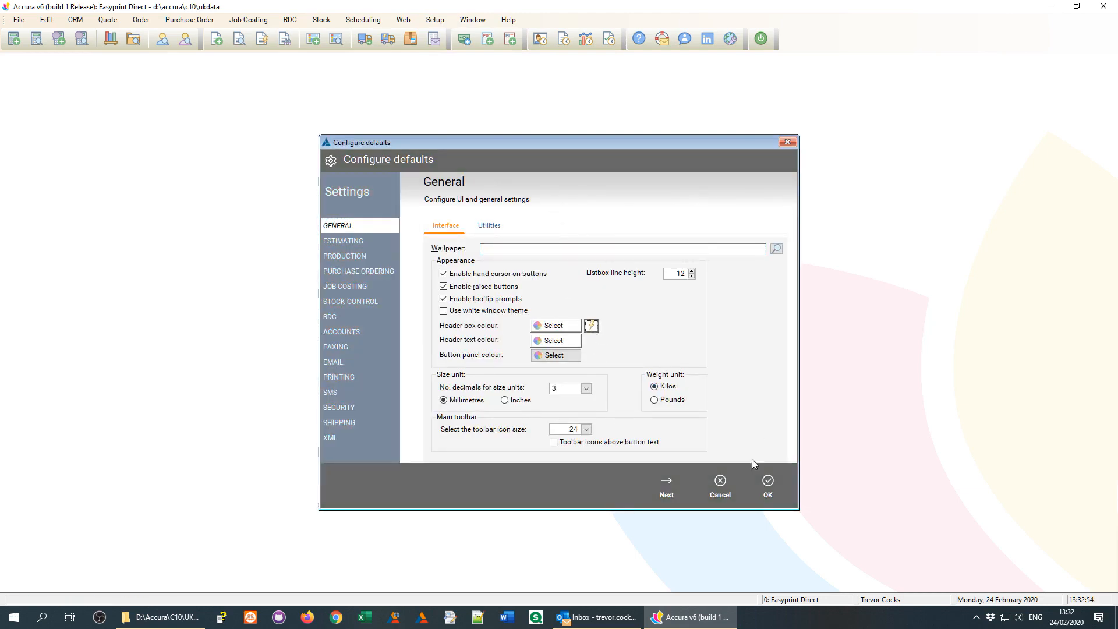
Step: Save the general interface defaults, then open the View quotes list from the toolbar
click(769, 492)
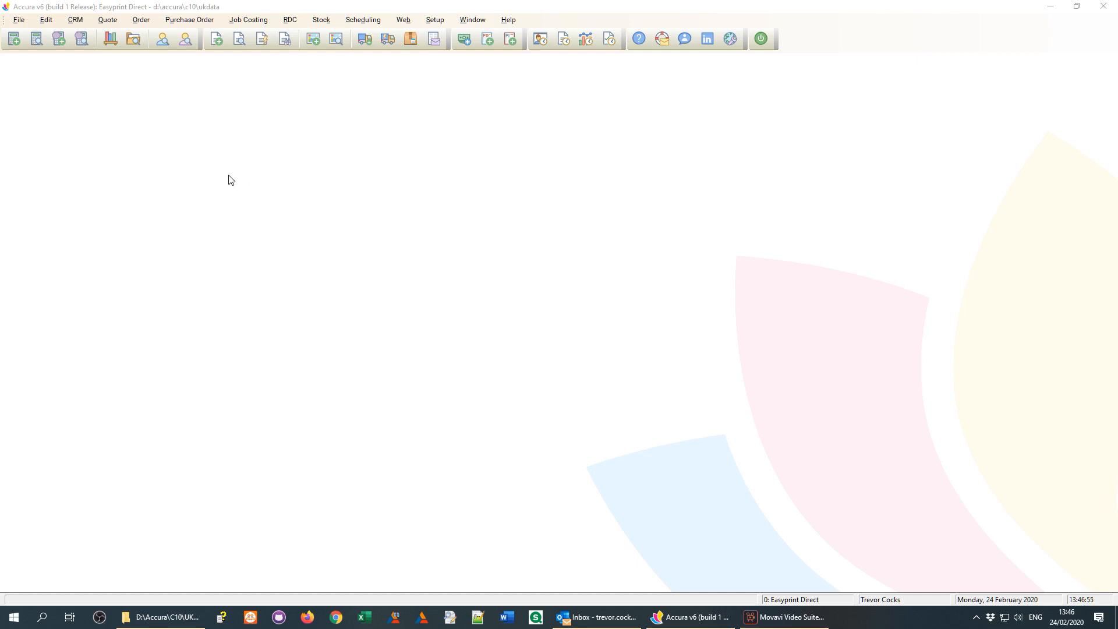
click(36, 39)
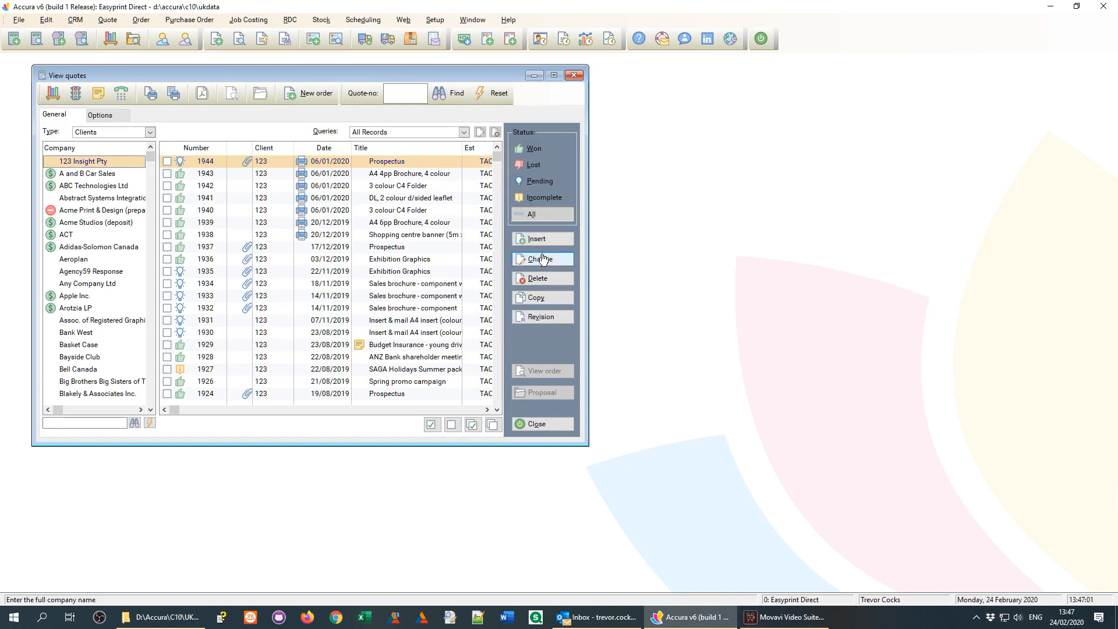
Step: Open quote 1944 and compare its Private estimator notes with the A4, 4pp Size details
click(550, 261)
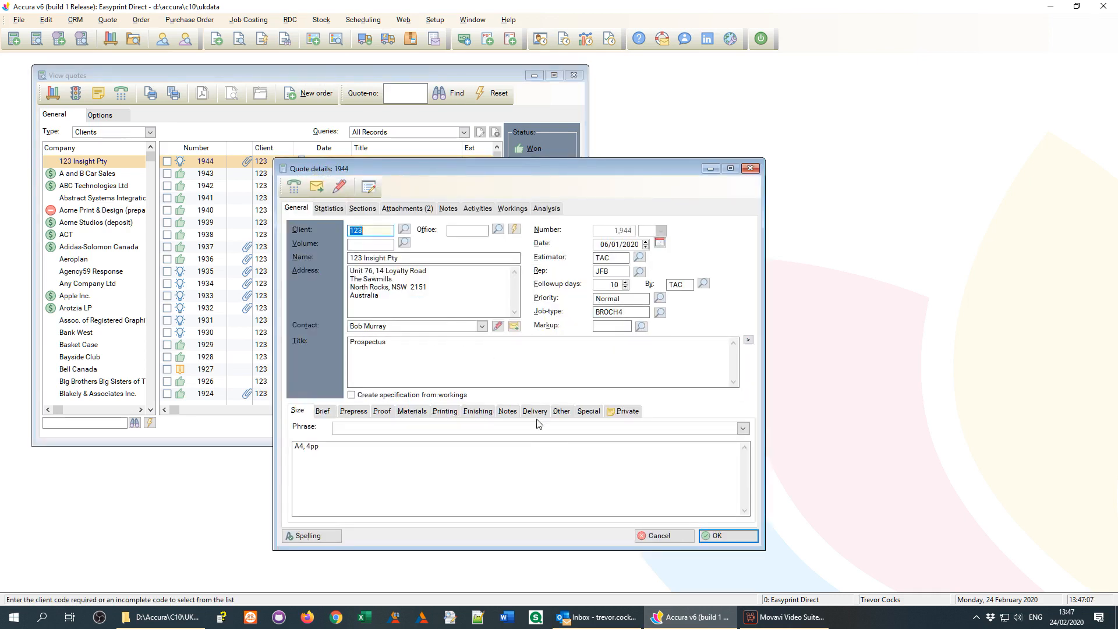
click(618, 411)
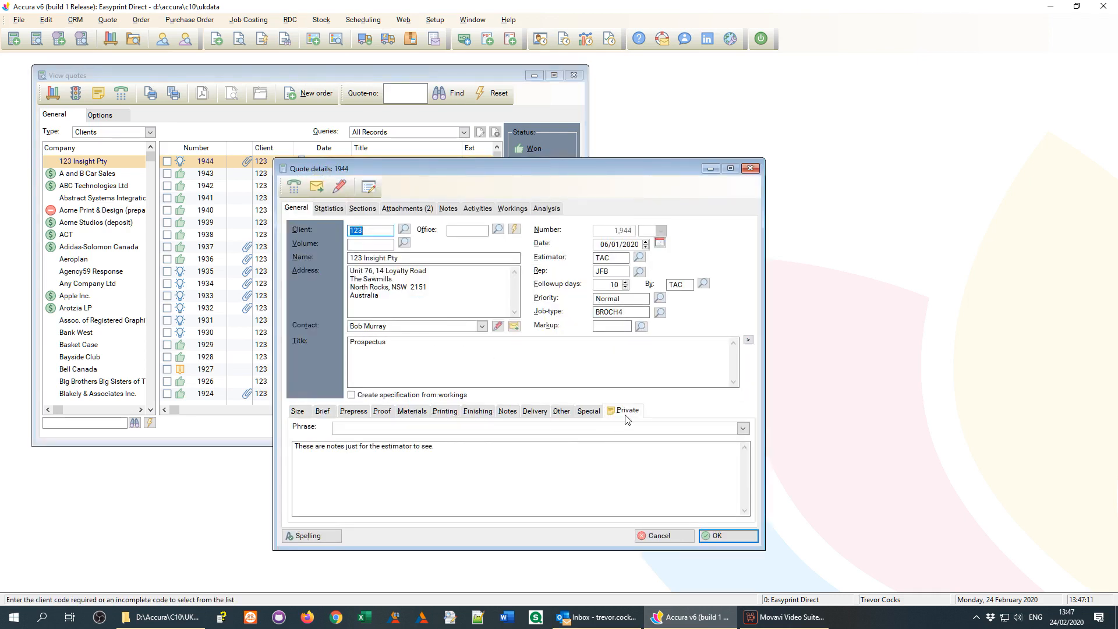
click(297, 410)
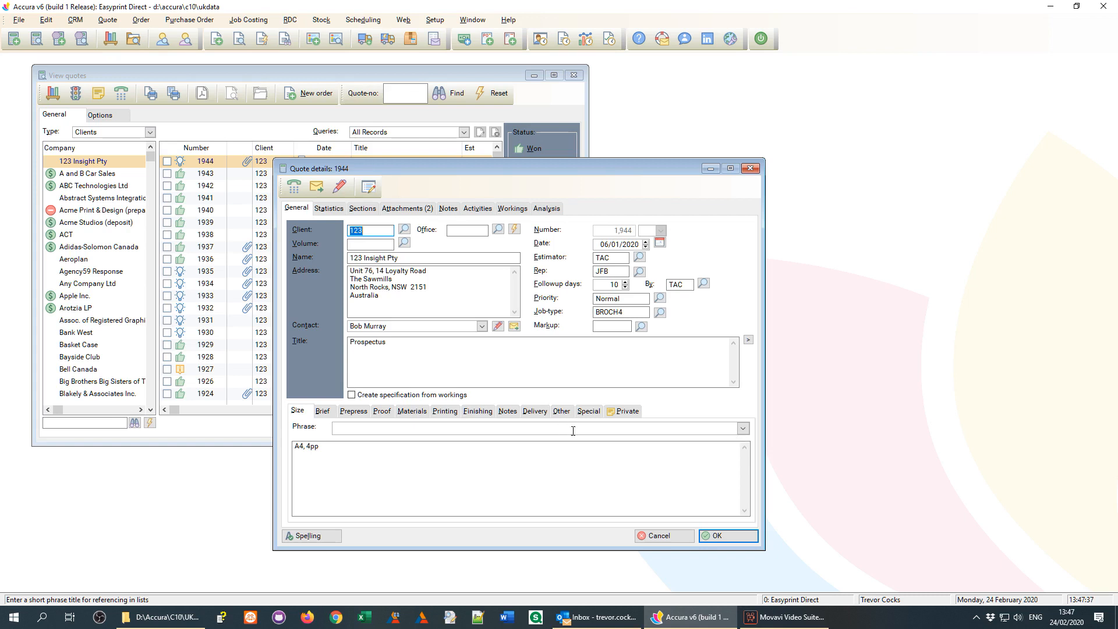
click(611, 415)
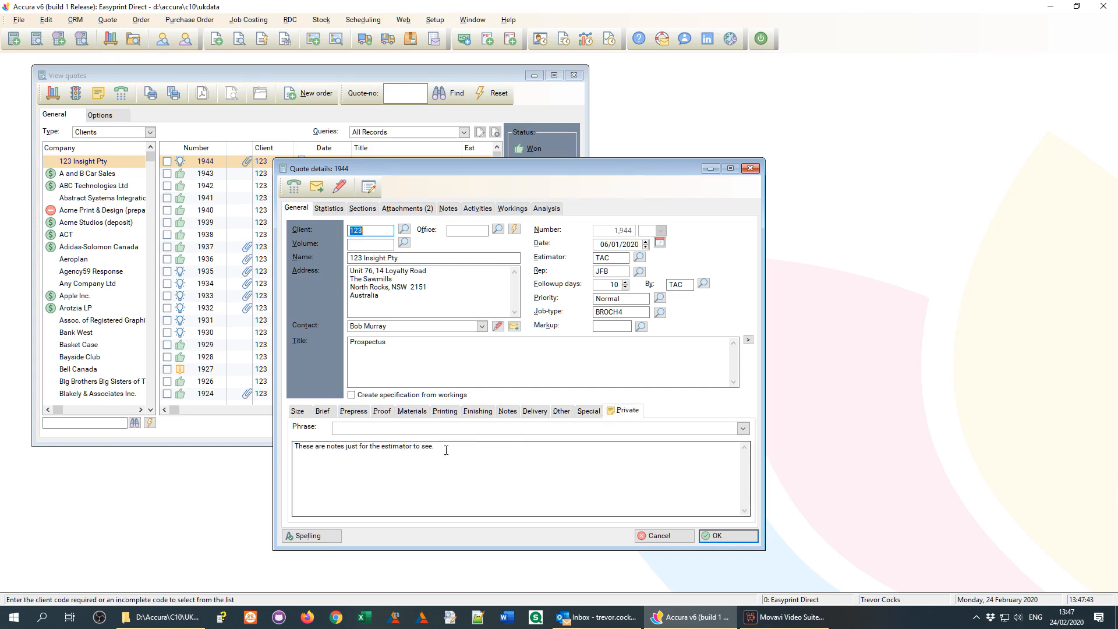
drag(448, 449, 297, 446)
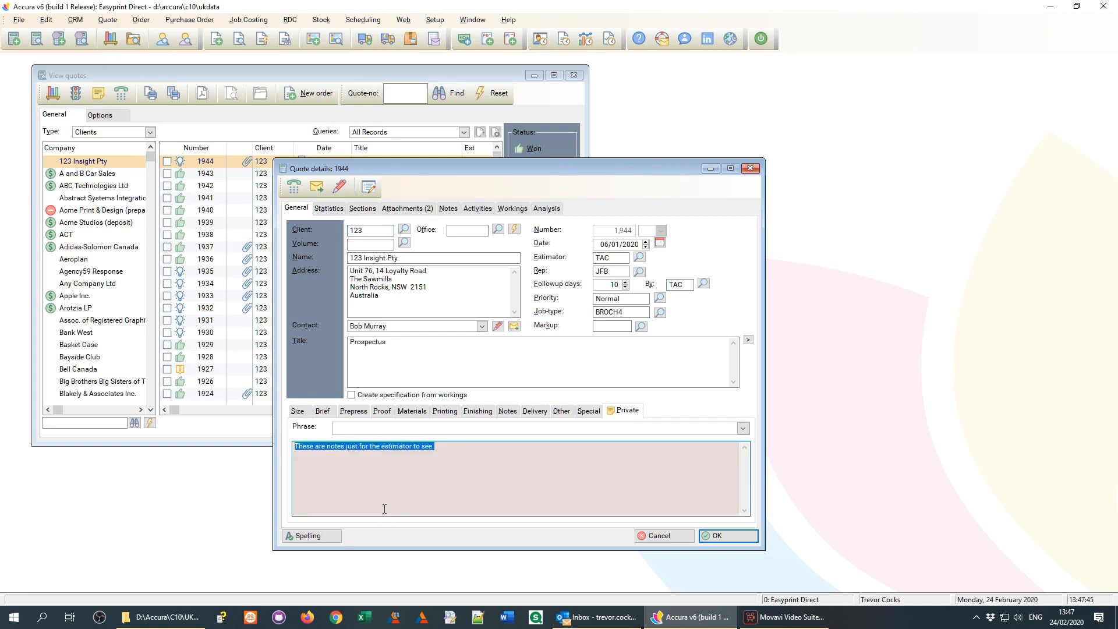
click(298, 412)
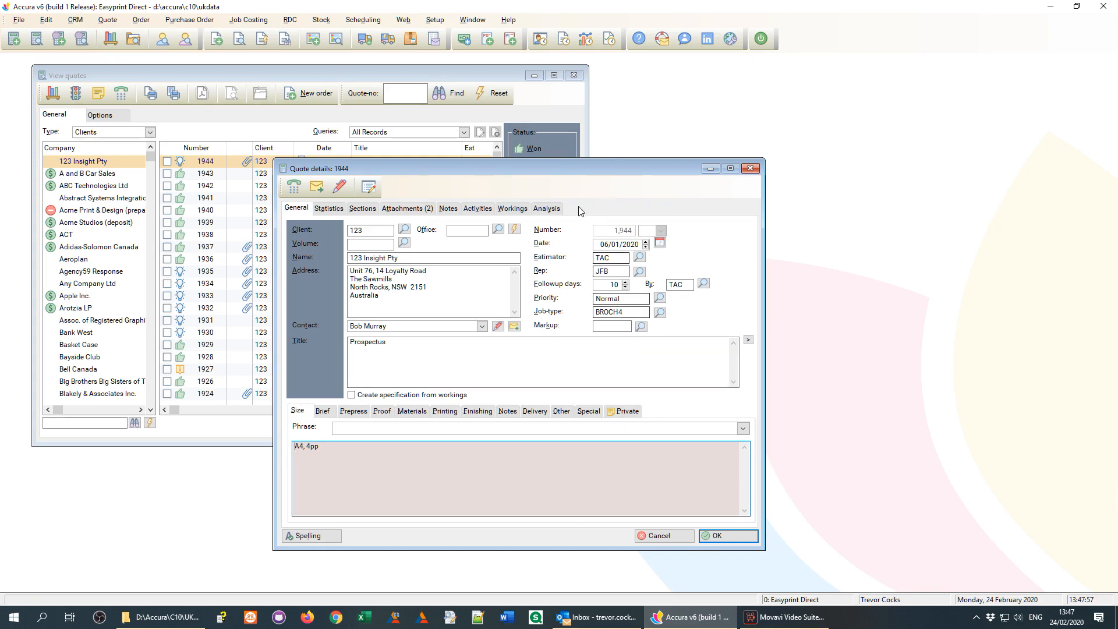
click(602, 326)
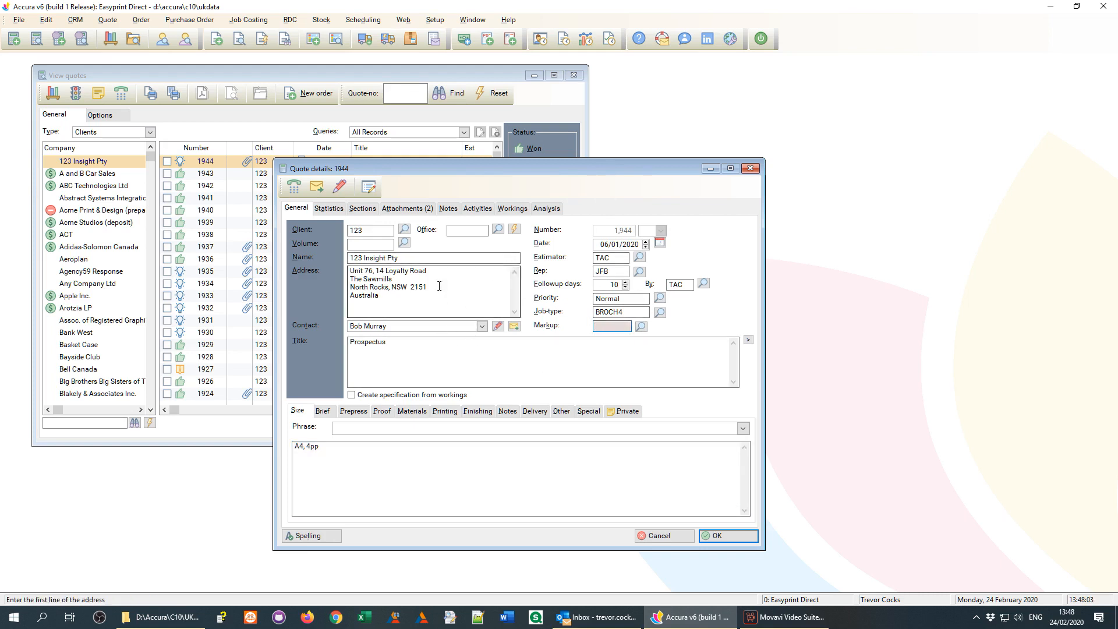
Step: Set 123 Insight Pty as quote 1944's client with Client markup selection, then close the quote windows
click(404, 230)
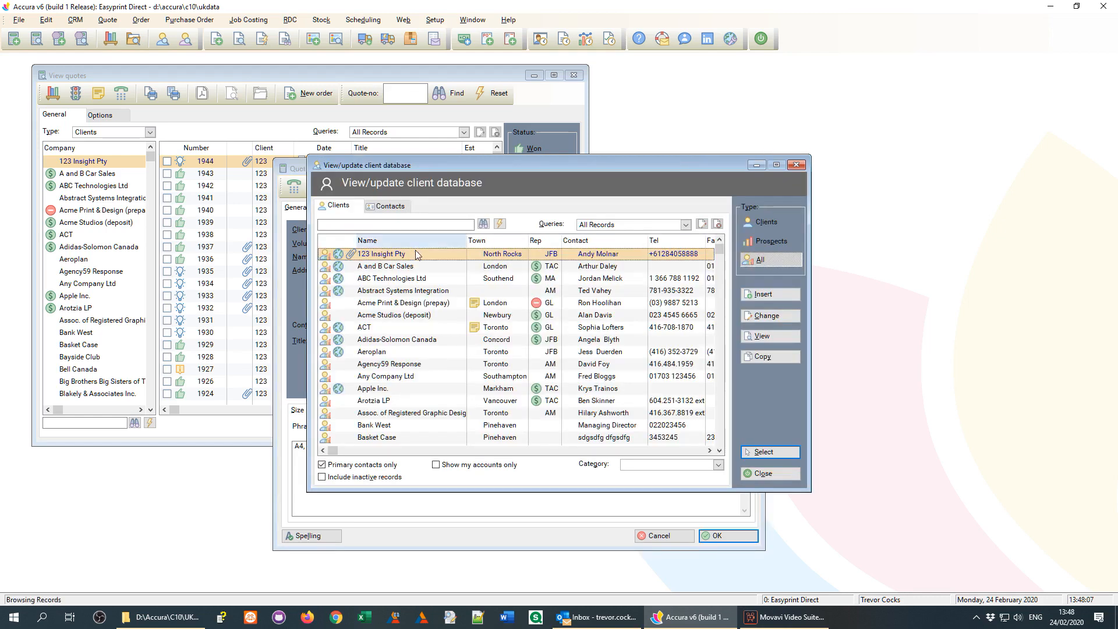
double_click(409, 256)
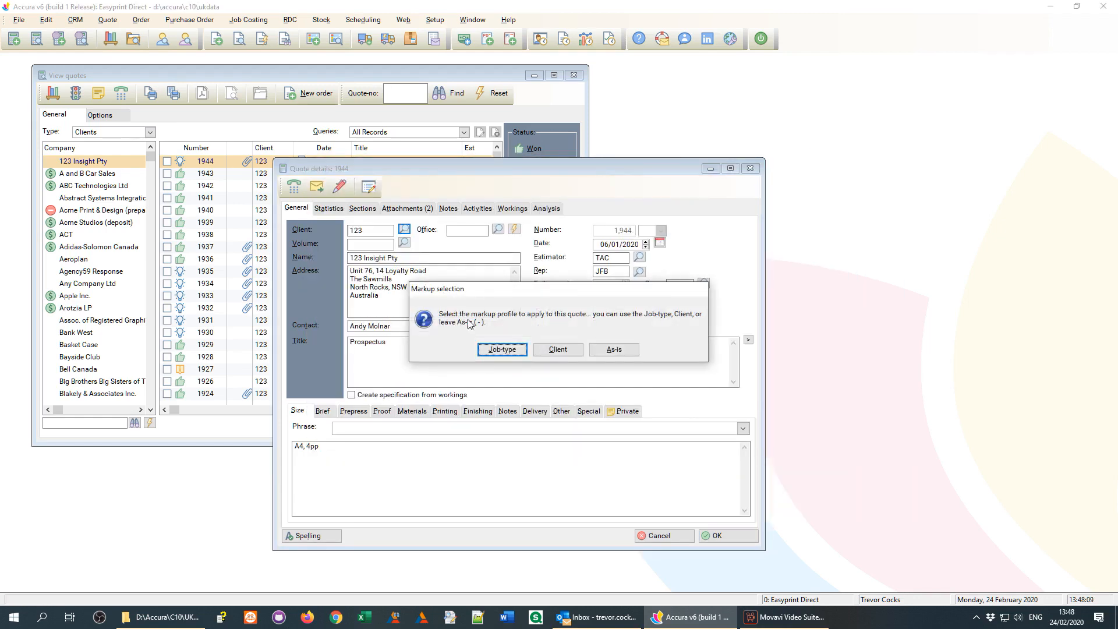
click(565, 353)
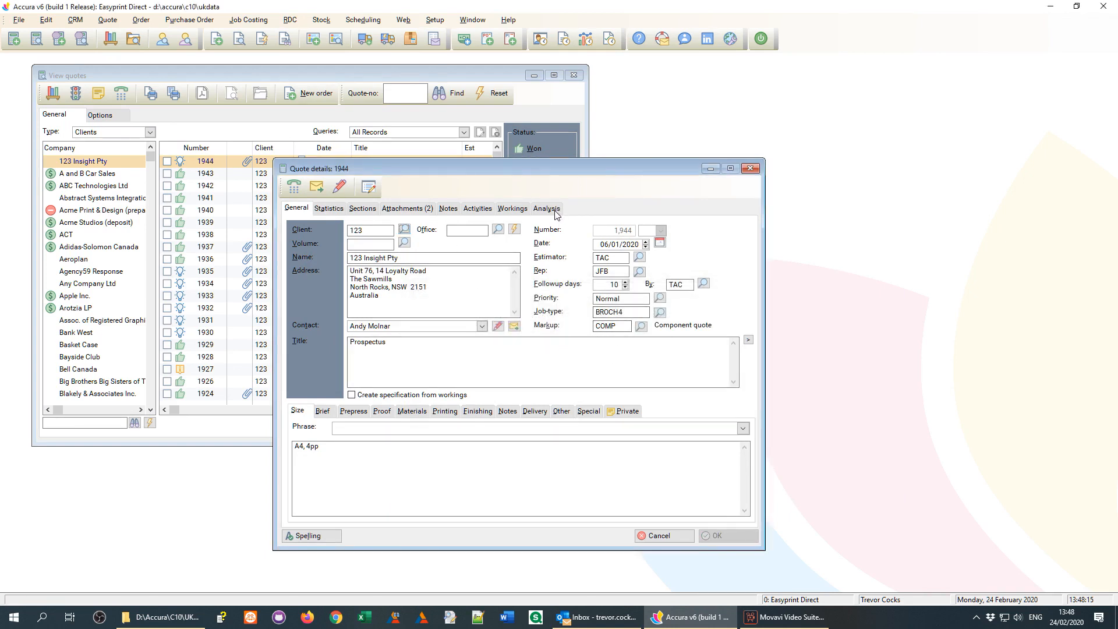
click(641, 327)
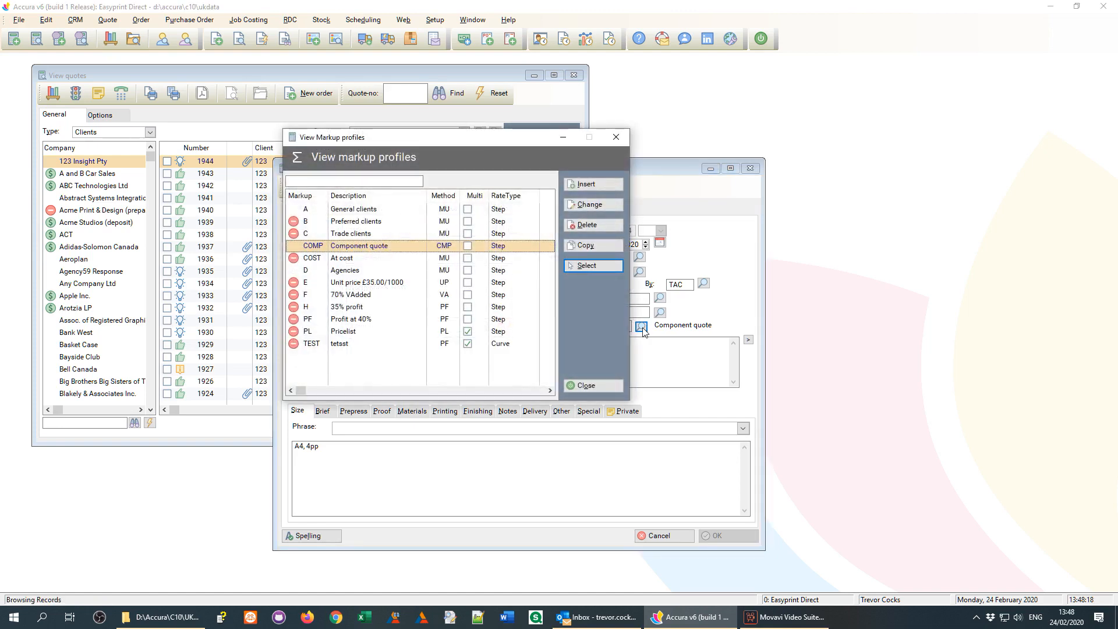
click(593, 386)
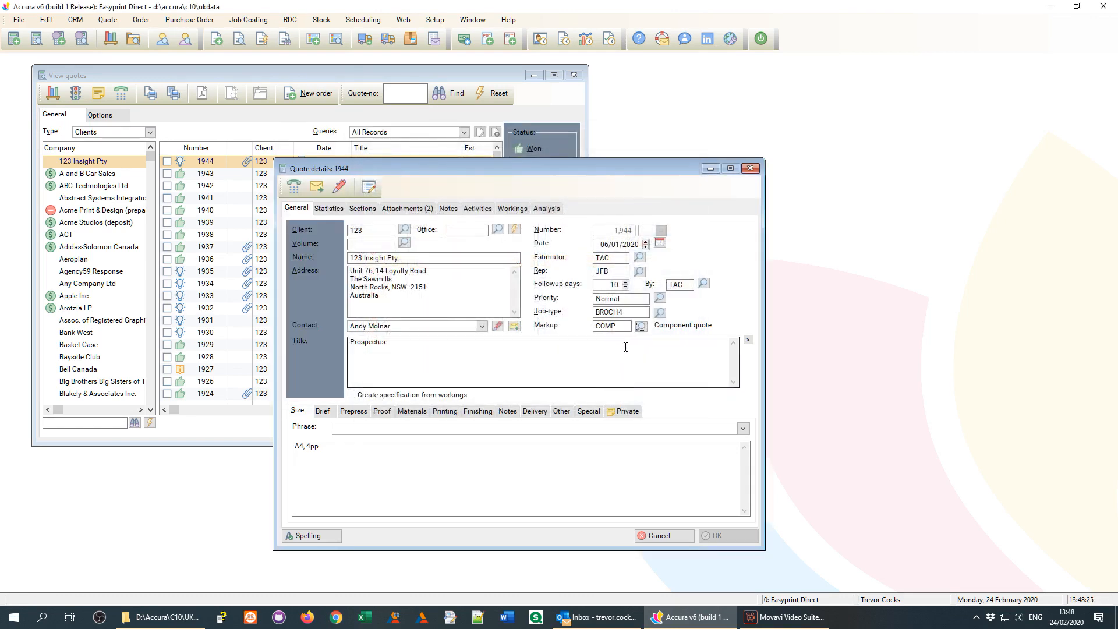
click(414, 345)
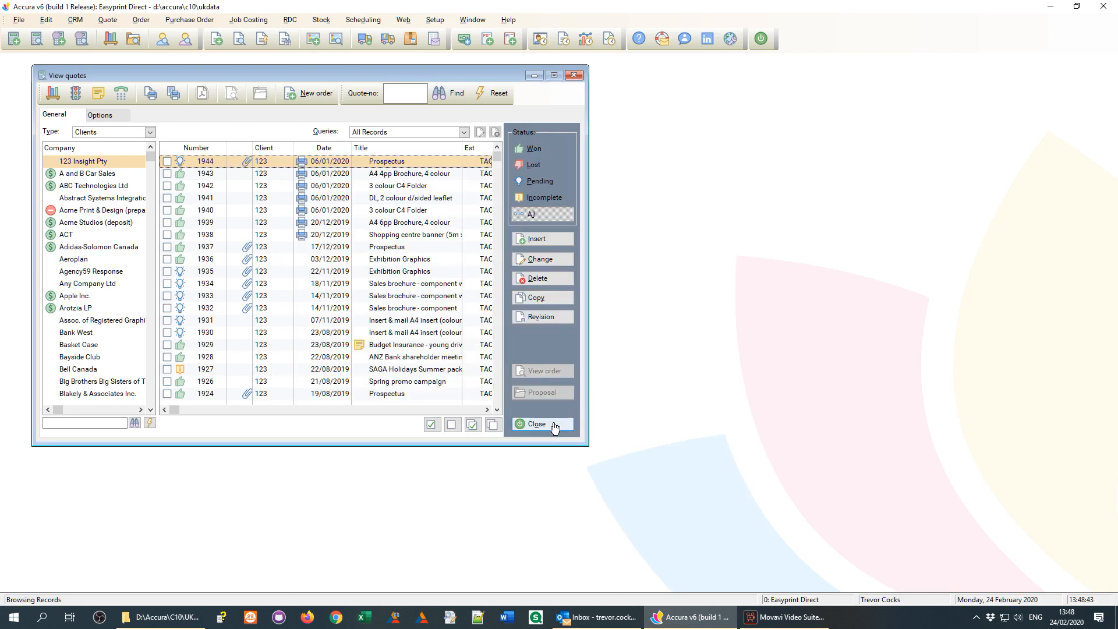
click(550, 425)
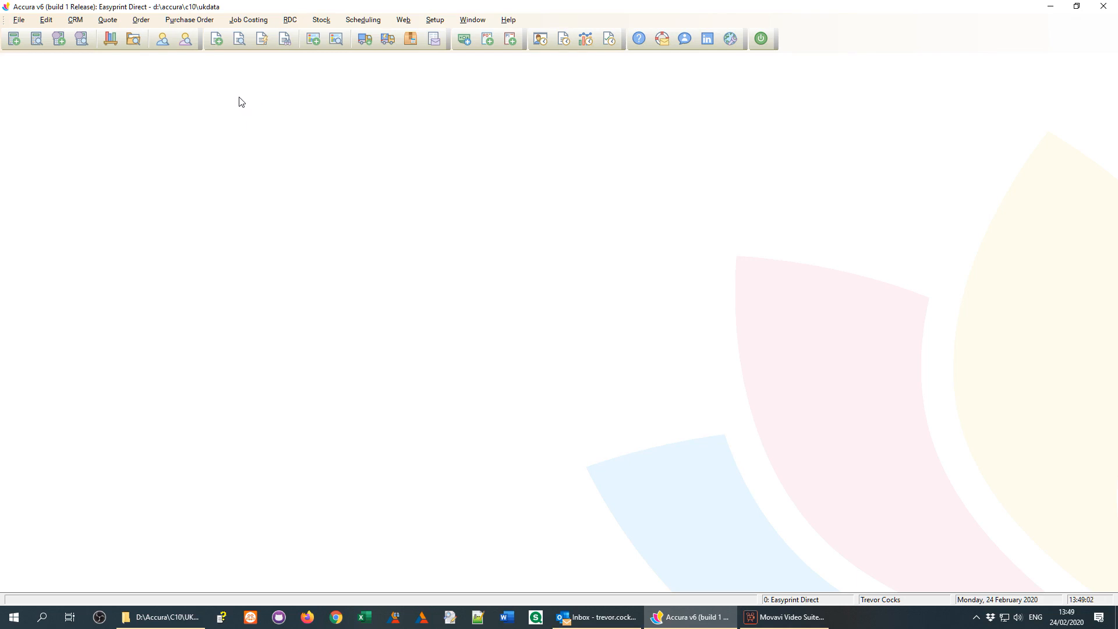
Step: Tick ABC Technologies, Abstract Systems Integration and Adidas-Solomon Canada, then choose Account status from the right-click menu
click(162, 41)
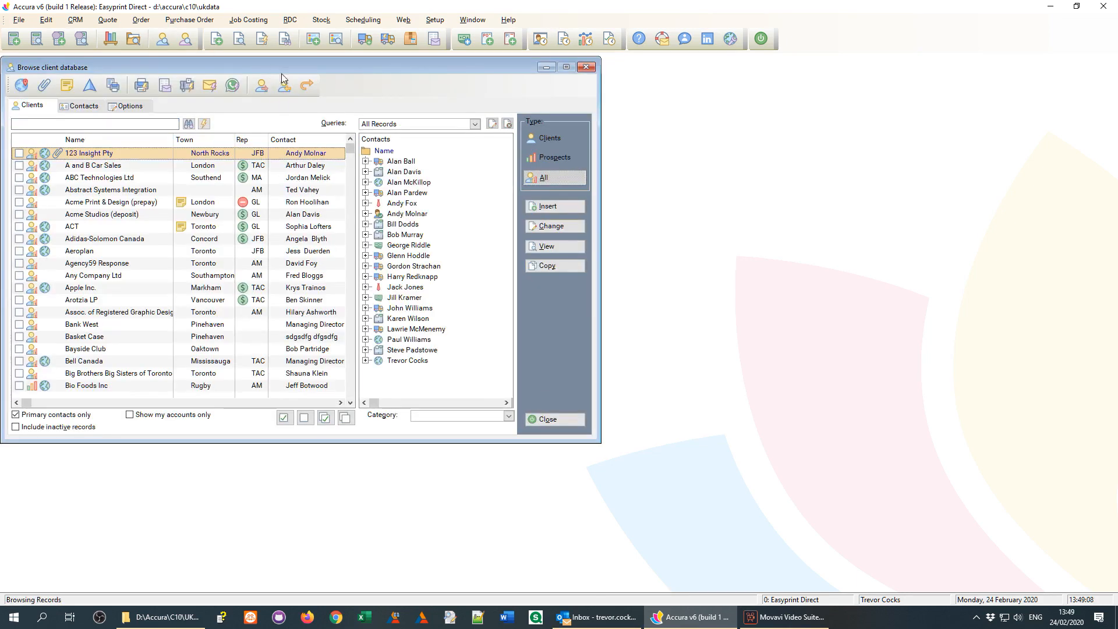
click(82, 200)
click(82, 212)
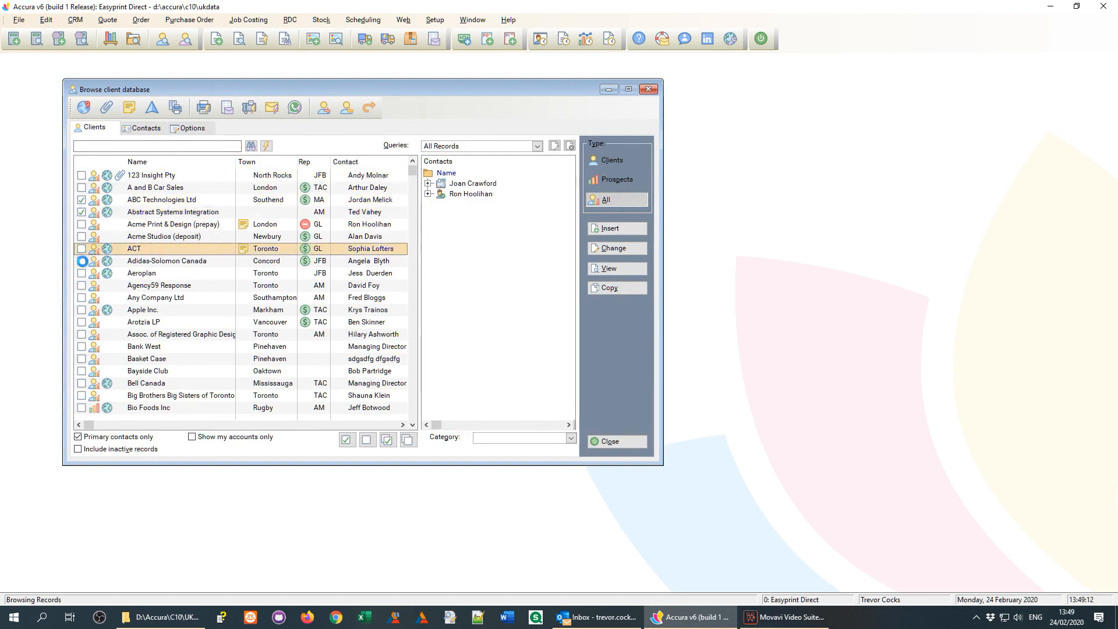
click(82, 261)
right_click(154, 264)
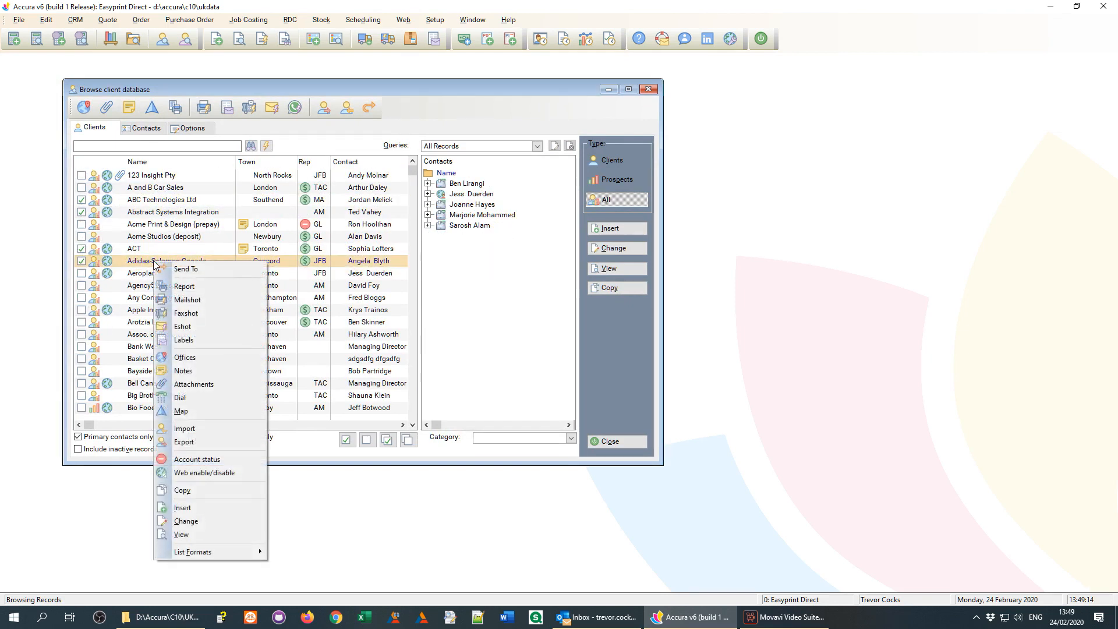
click(245, 458)
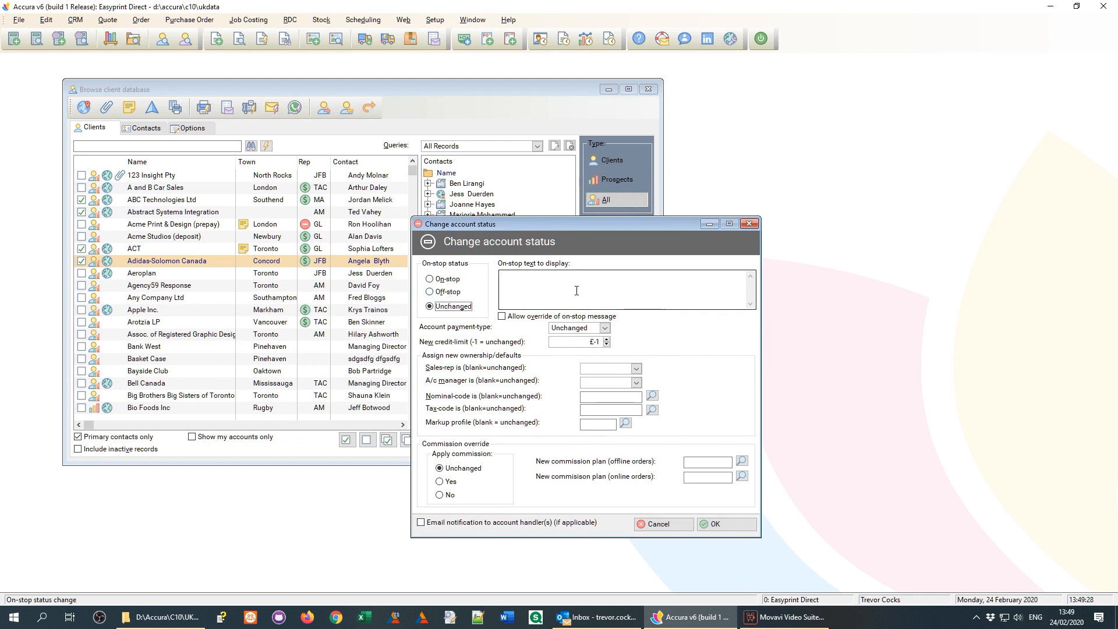
Step: Keep the sales rep unchanged and assign markup profile B Preferred clients to the ticked clients
click(636, 368)
click(637, 369)
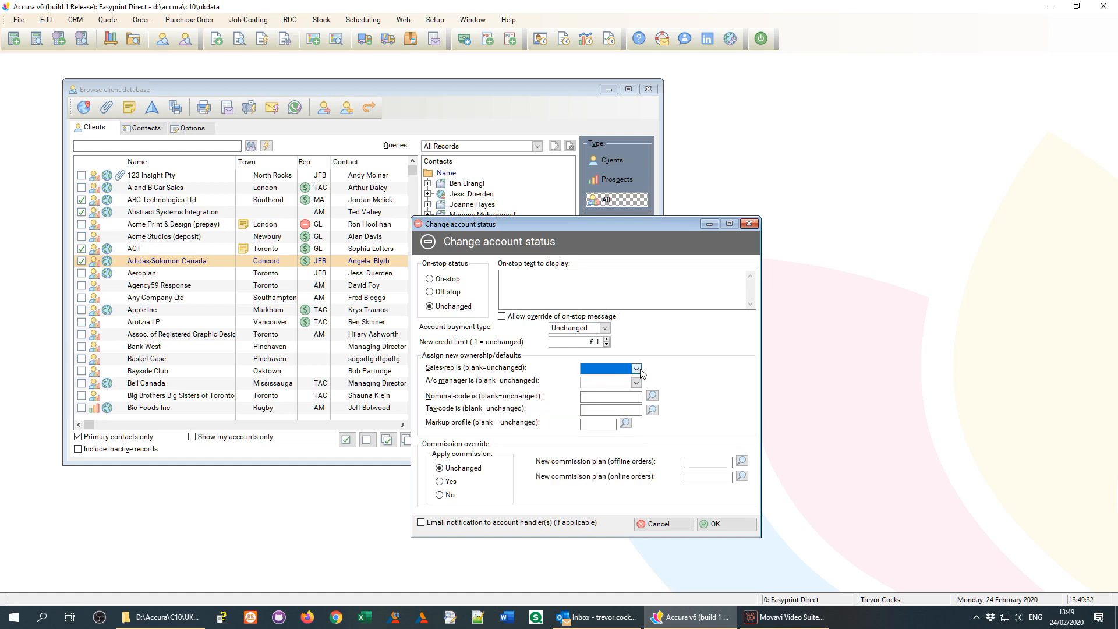
click(636, 369)
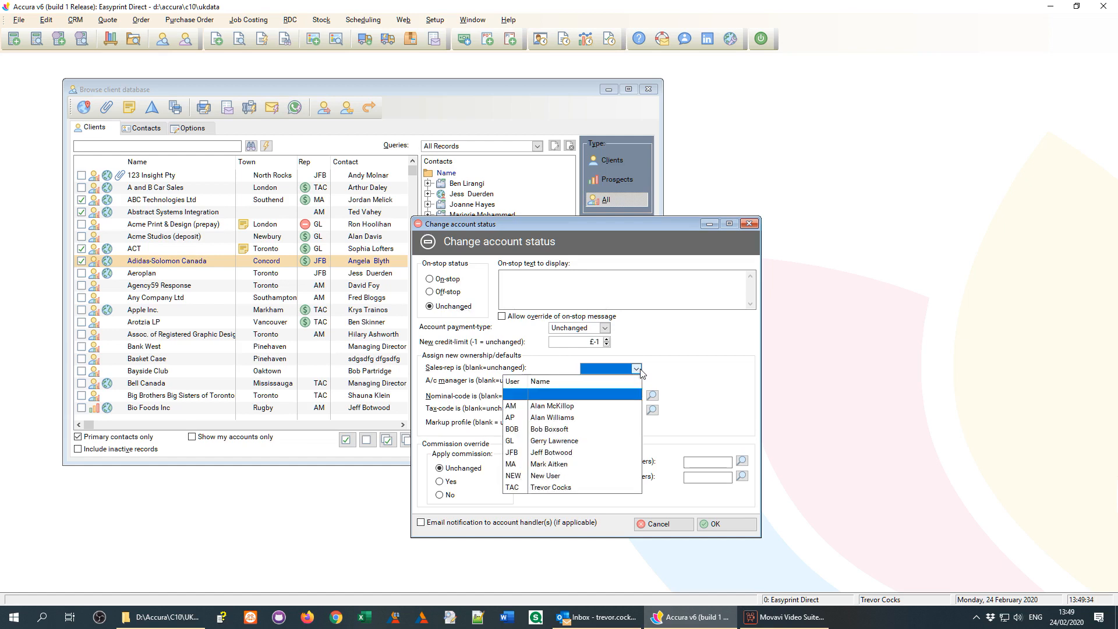
click(637, 369)
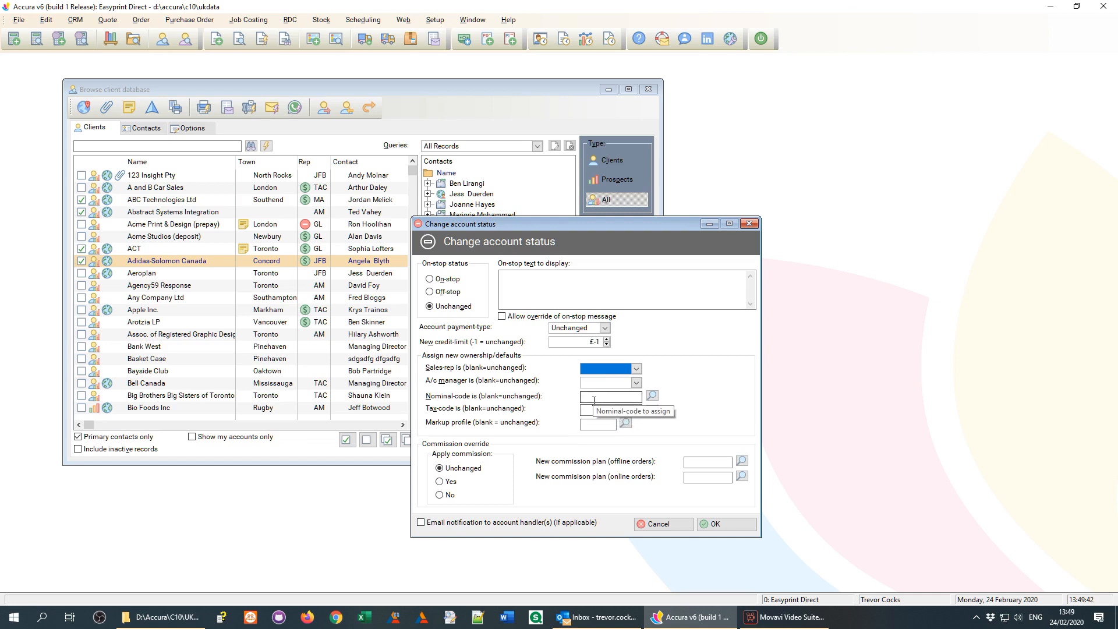
click(625, 428)
key(Down)
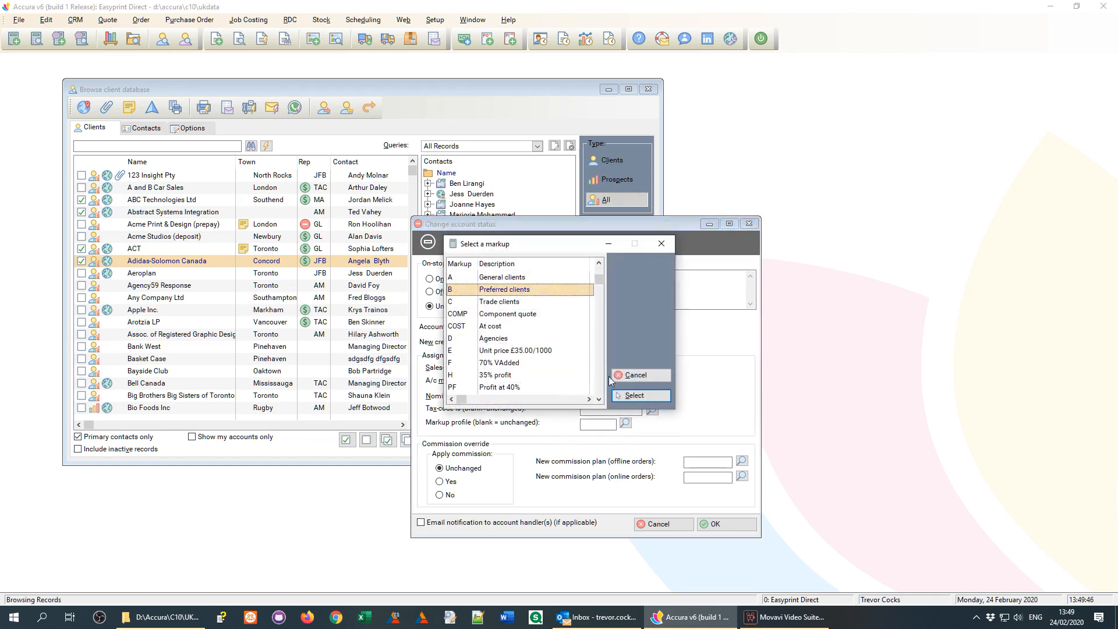
click(637, 395)
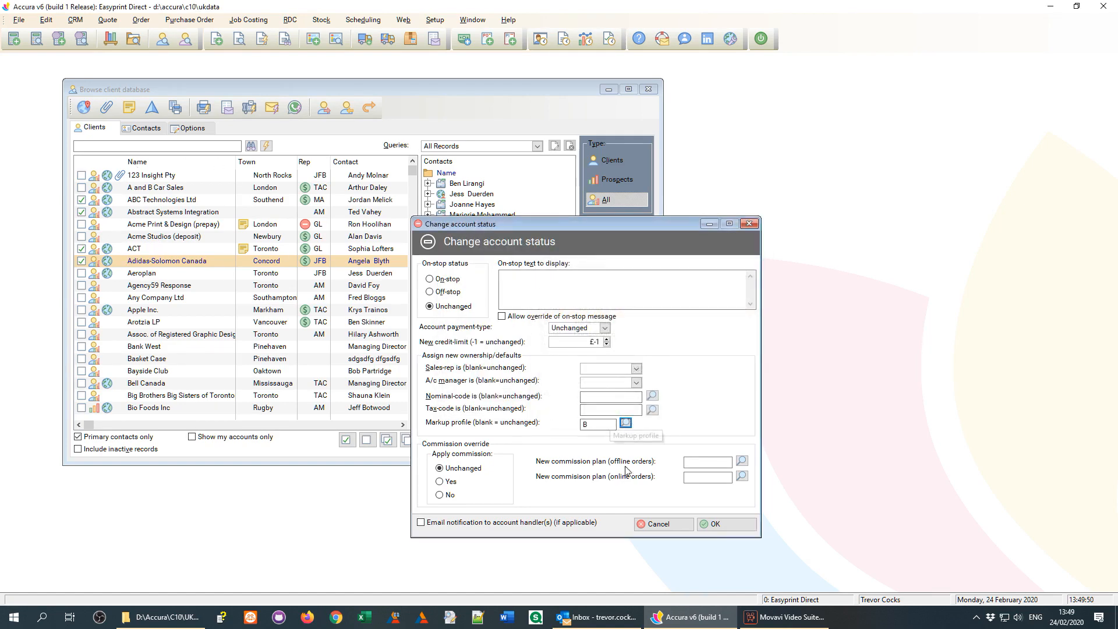
click(727, 526)
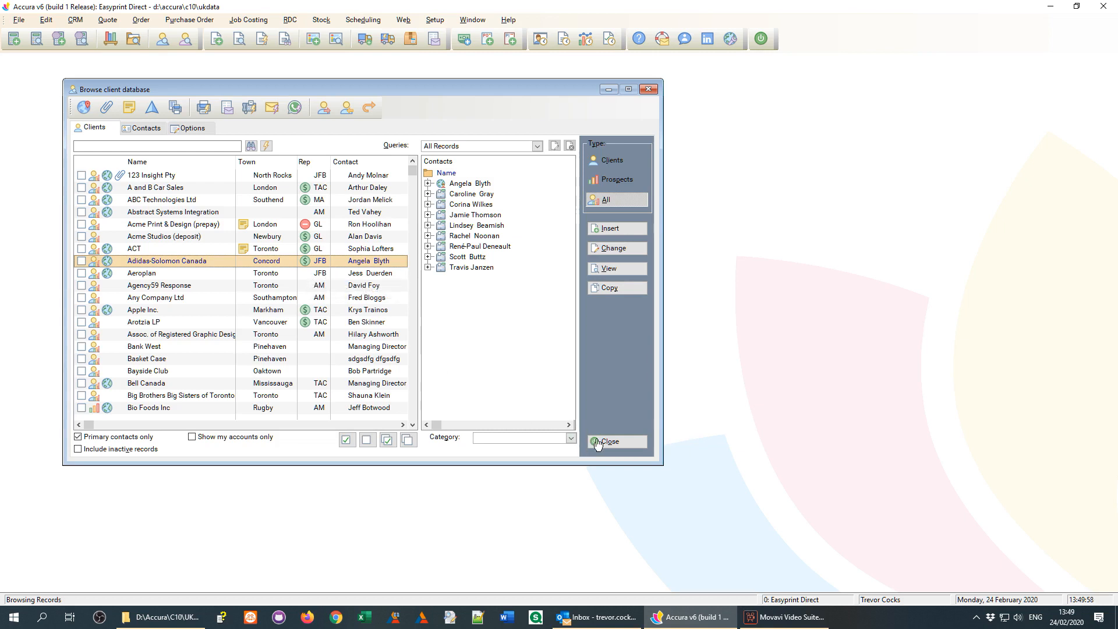
Step: Browse contacts for A and B Car Sales through Adidas-Solomon Canada, then close the client database
click(176, 187)
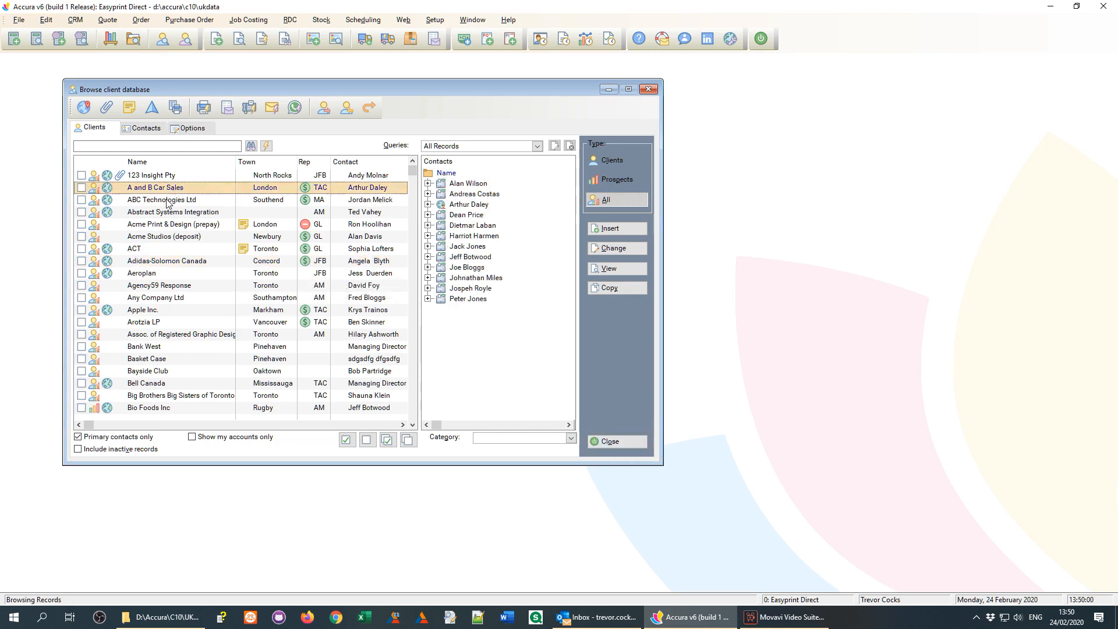
click(169, 201)
click(162, 225)
click(149, 250)
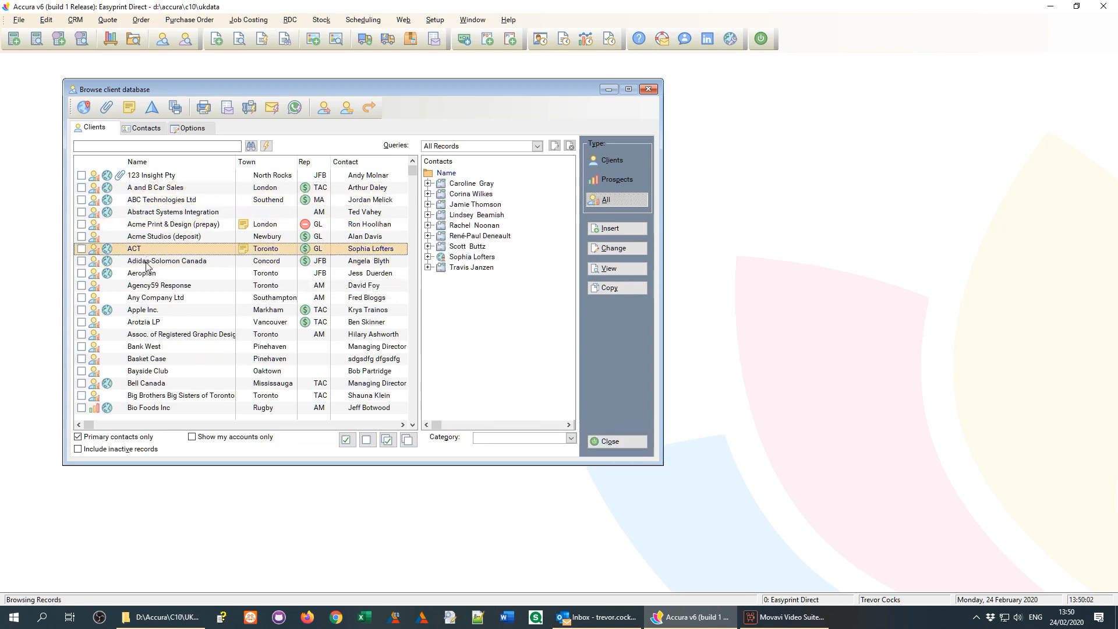
click(166, 262)
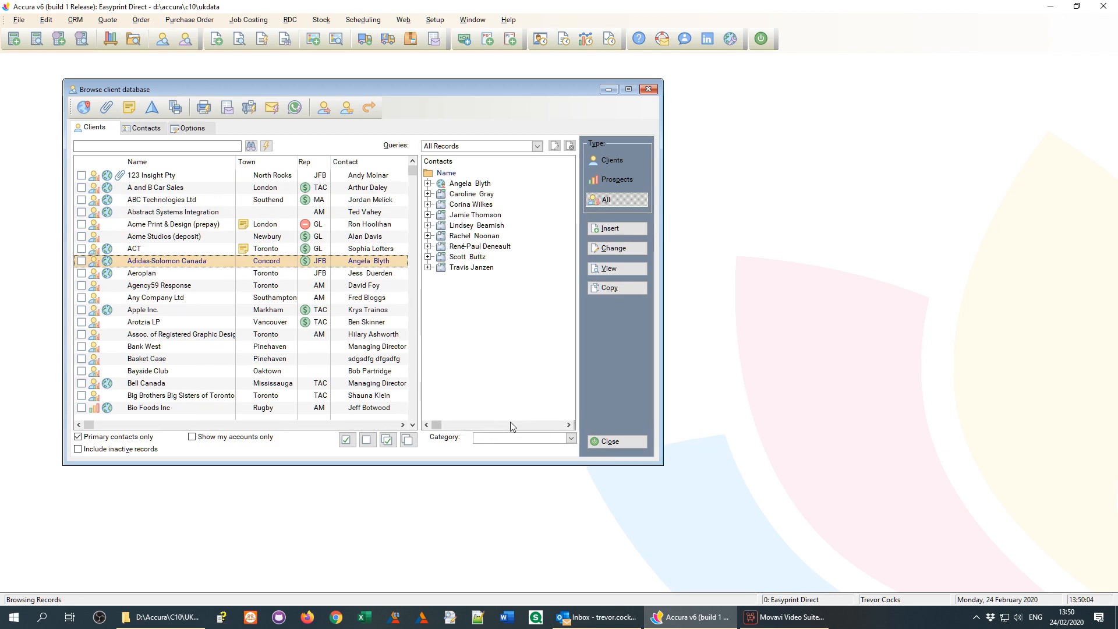
click(616, 442)
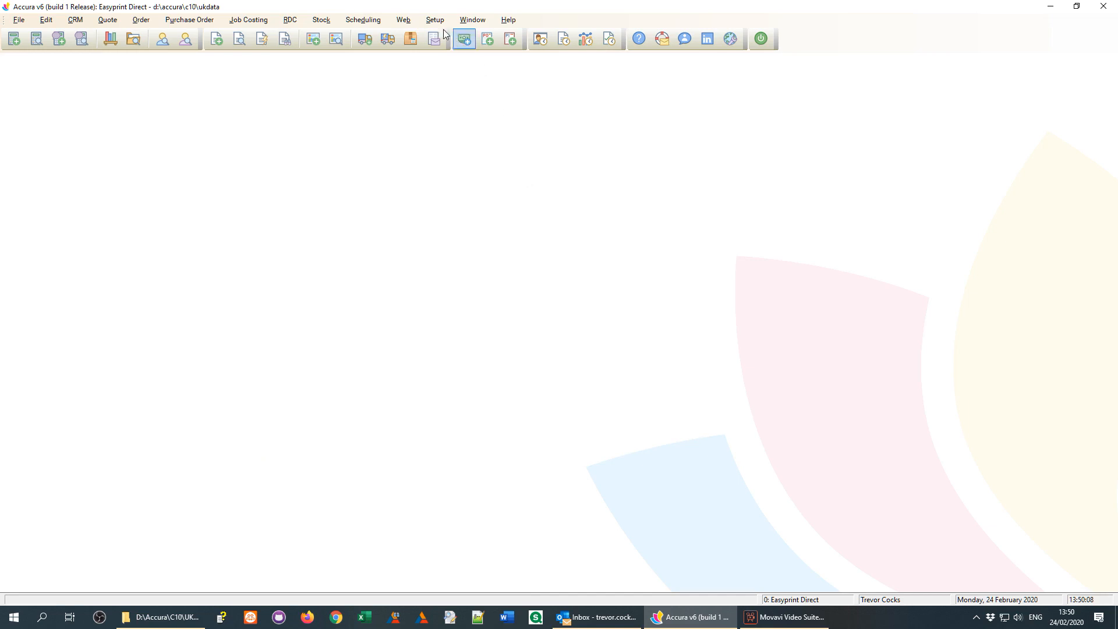
Step: Open the B Preferred clients markup profile and show its Clients tab
click(433, 20)
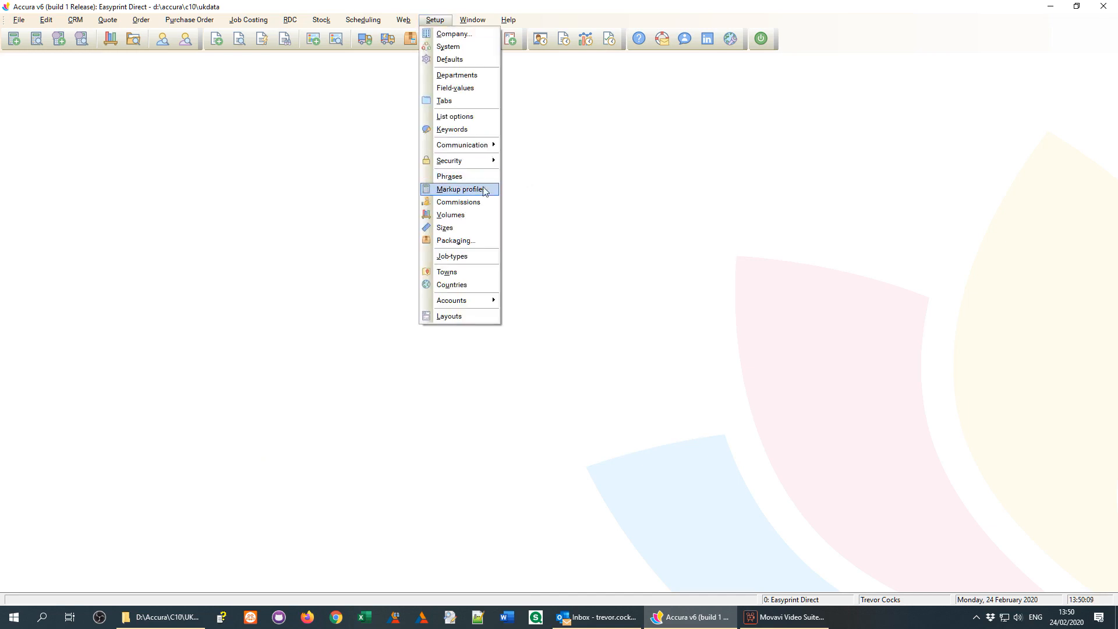
click(477, 195)
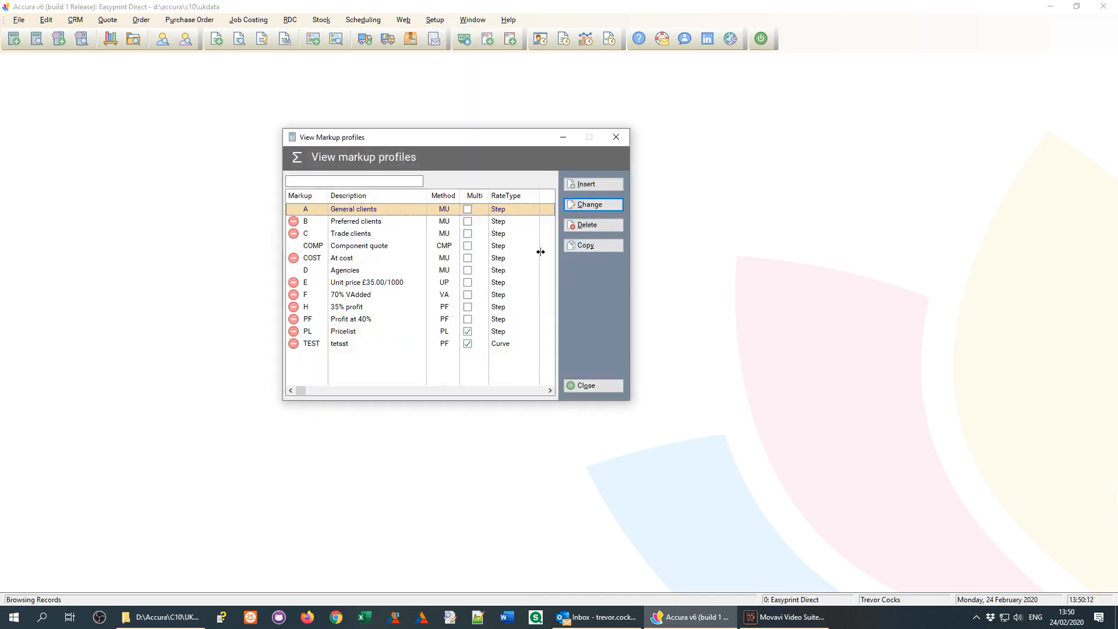
click(368, 226)
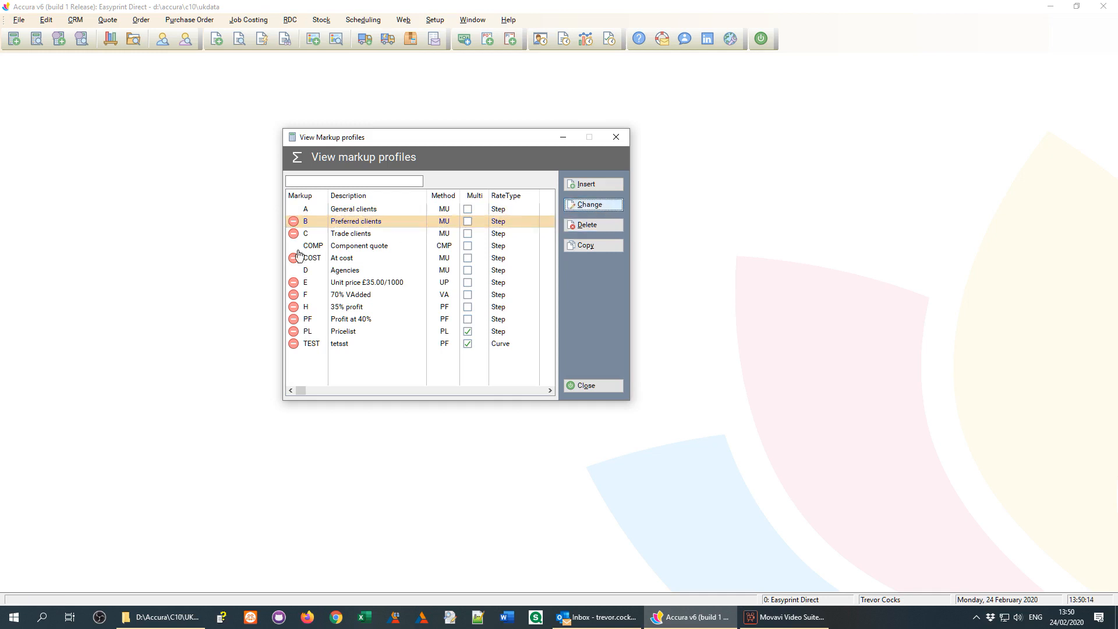
key(Return)
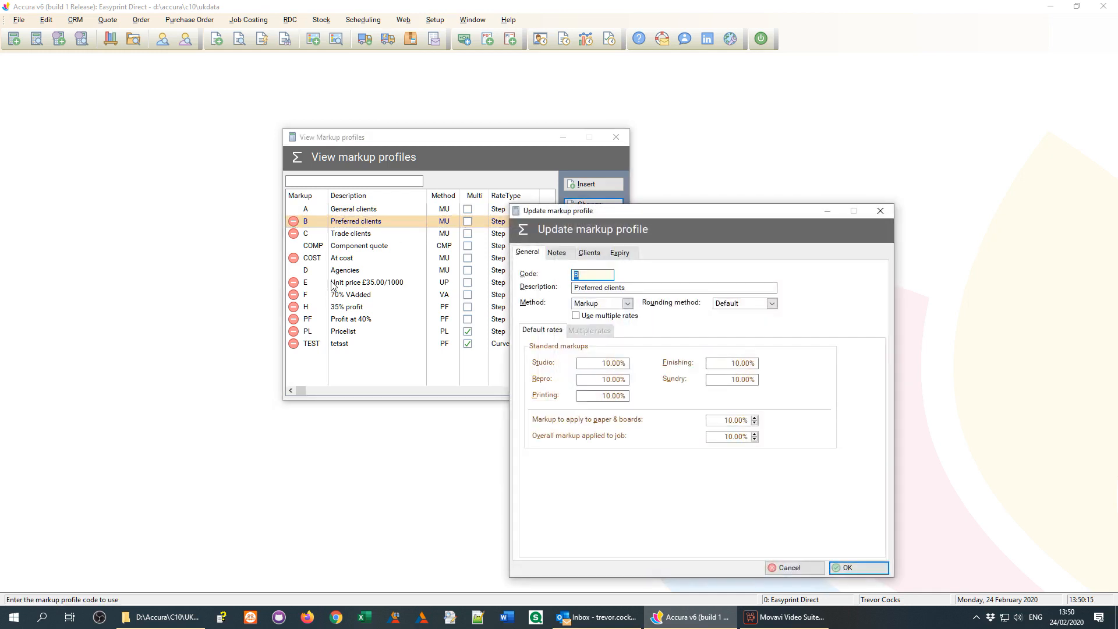
click(589, 253)
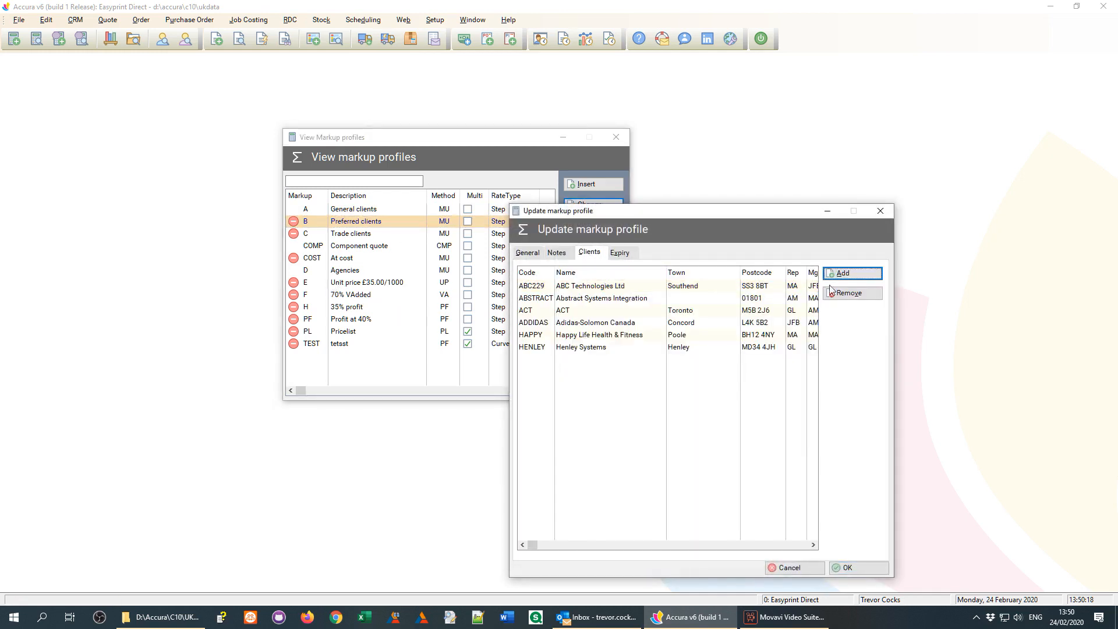
Step: Add the five clients Acme Print & Design (prepay) through Any Company Ltd and save the profile
click(868, 282)
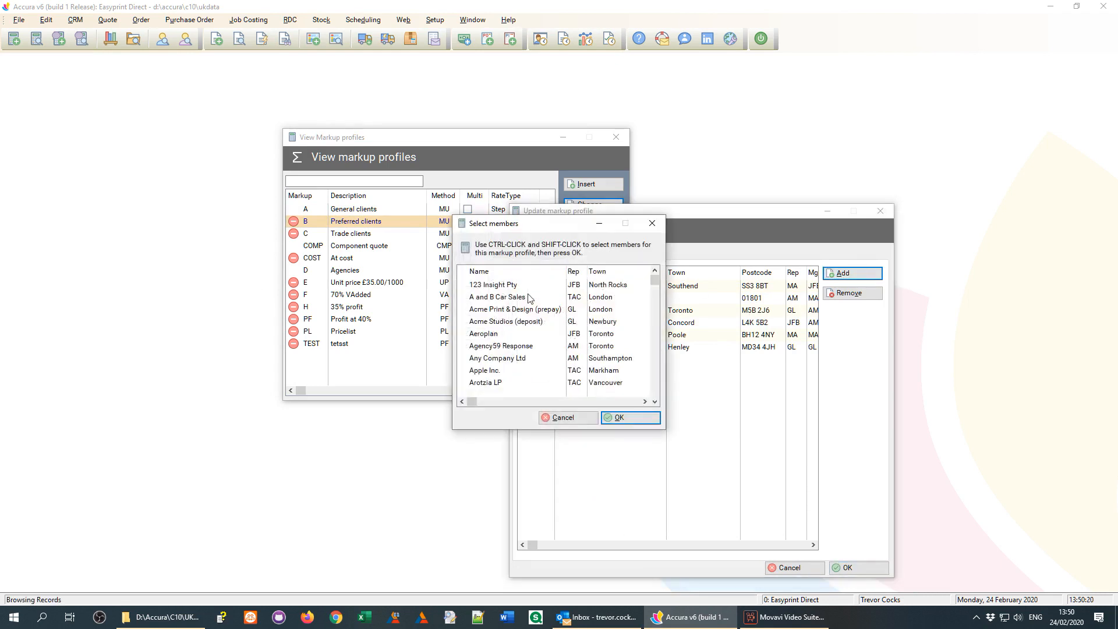
drag(512, 314, 485, 361)
click(631, 418)
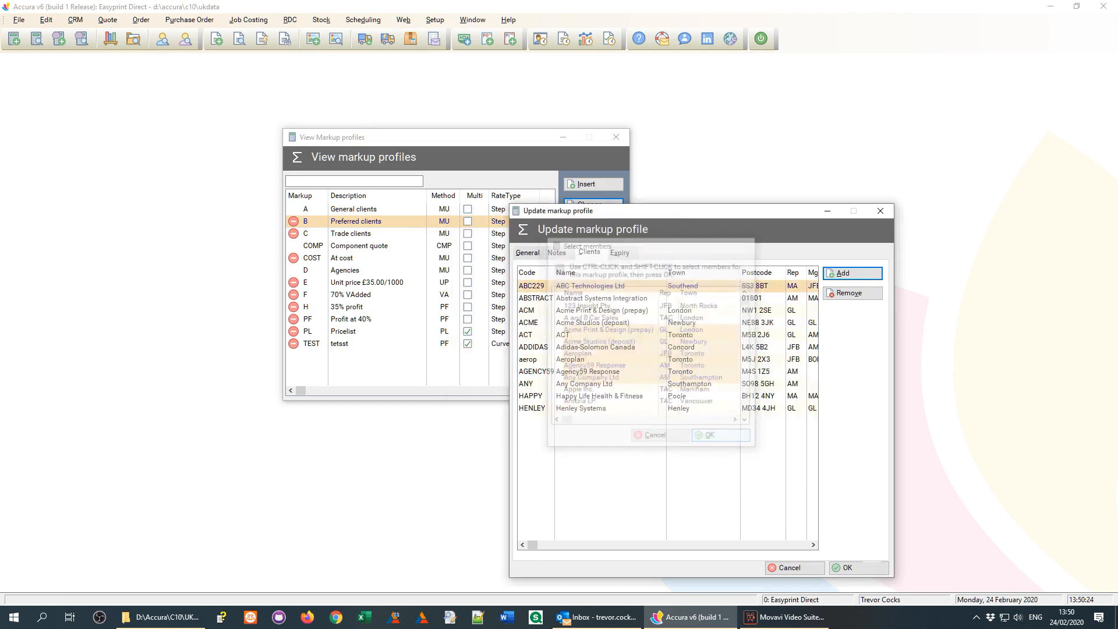
click(527, 252)
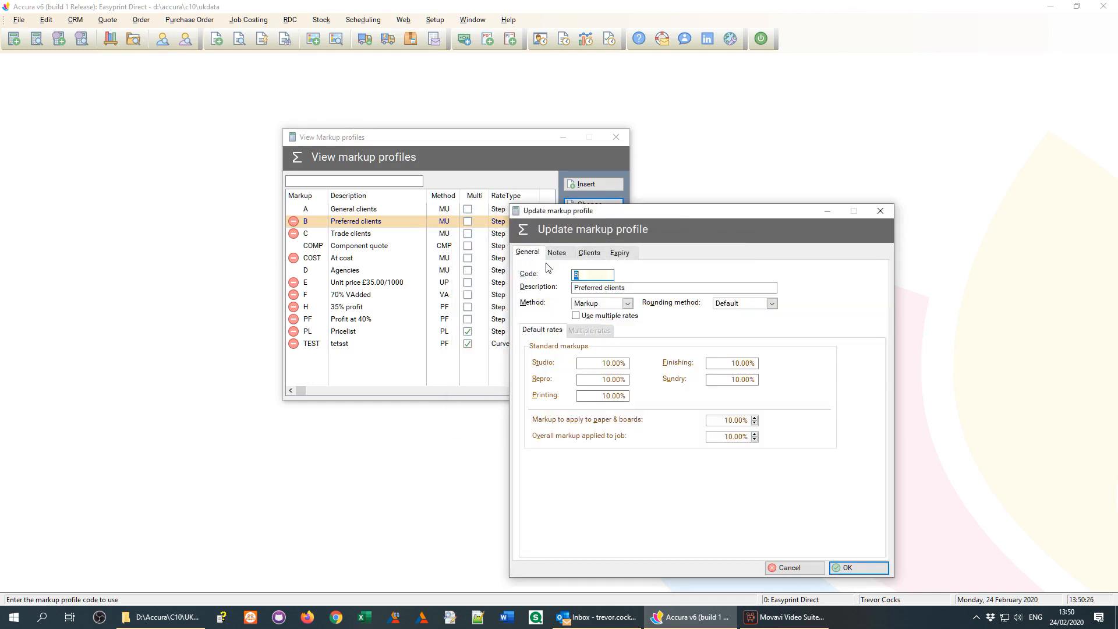
click(589, 252)
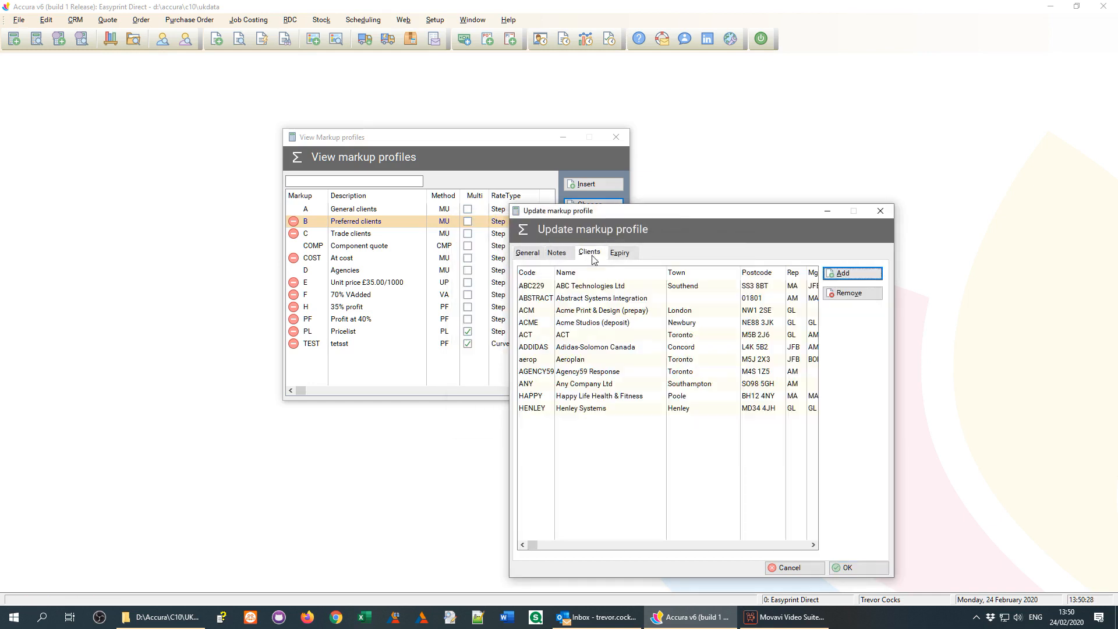
click(530, 255)
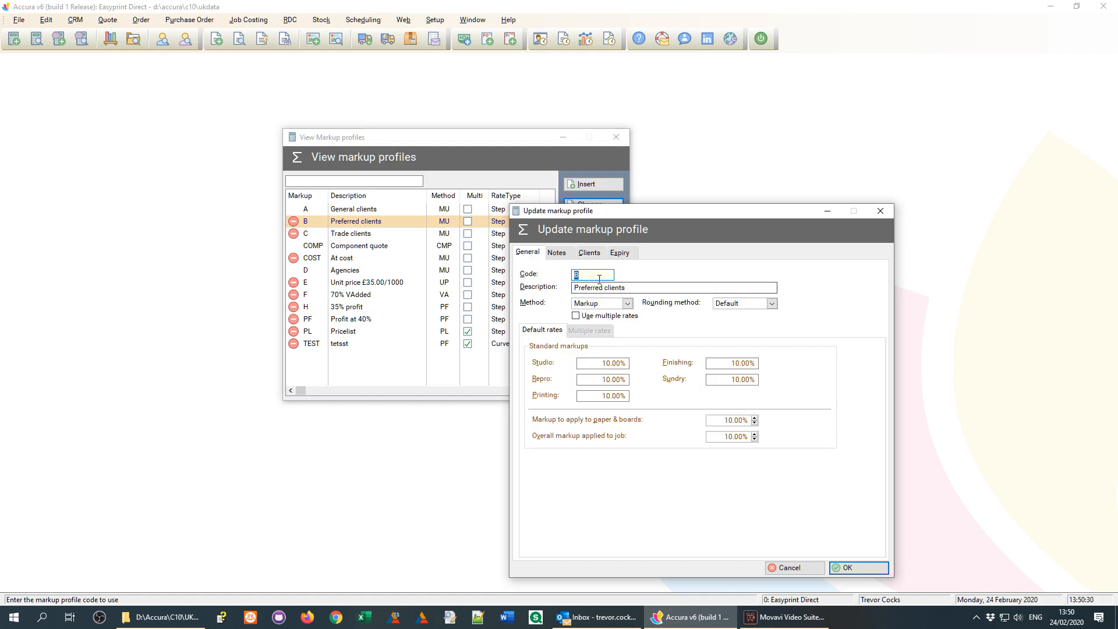
click(859, 568)
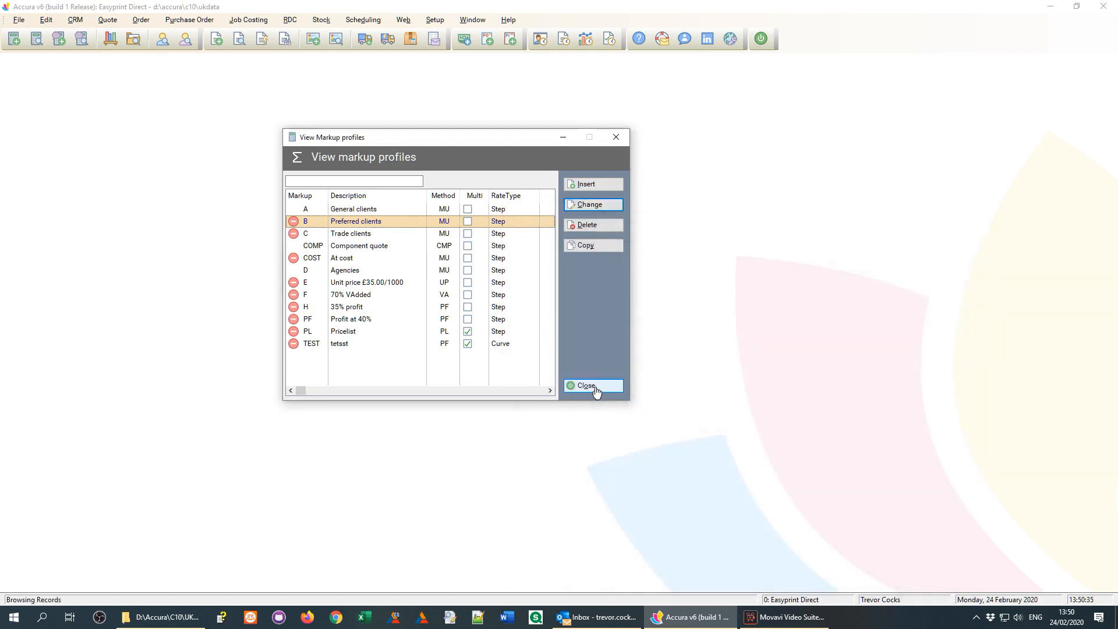
Step: Reopen Quote > Markup profiles and open the Component quote (COMP) profile to review its settings
click(596, 387)
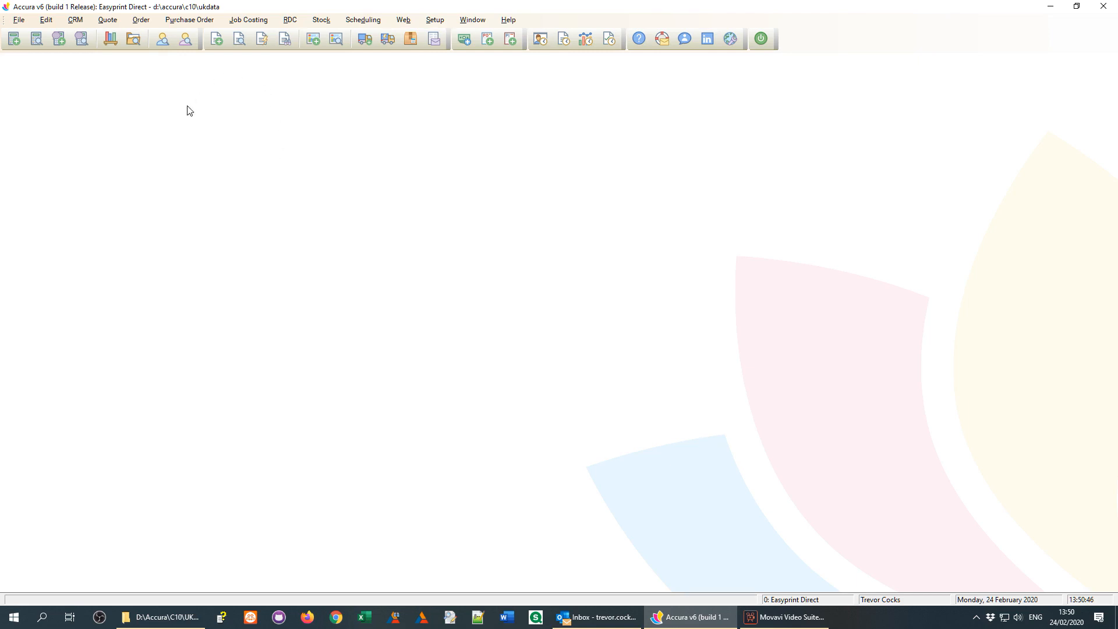
click(108, 23)
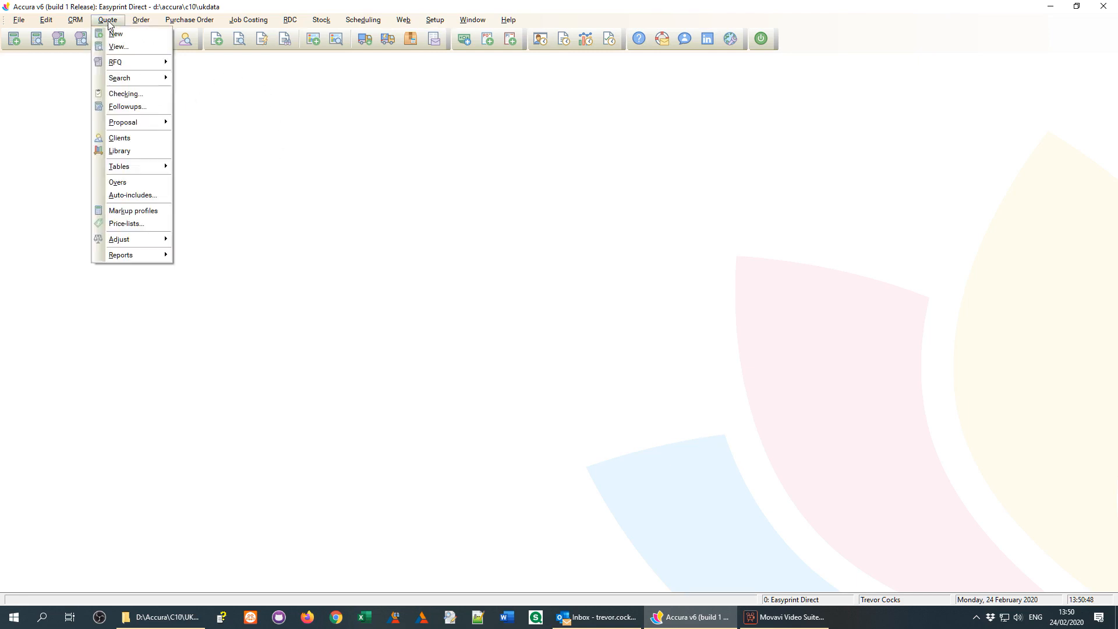
click(176, 171)
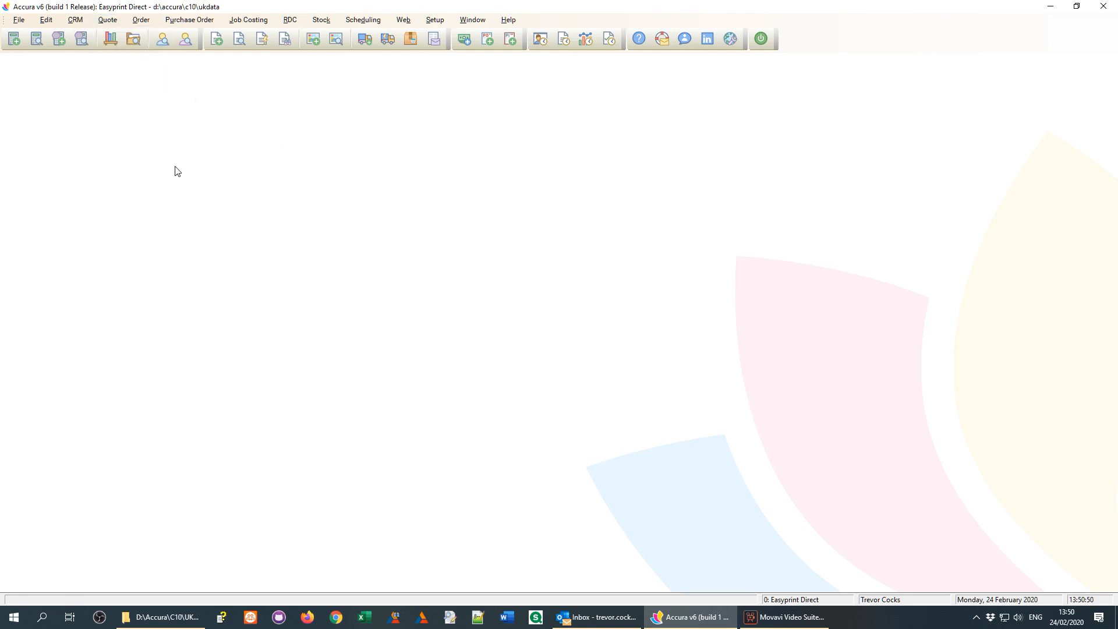
click(107, 20)
click(141, 209)
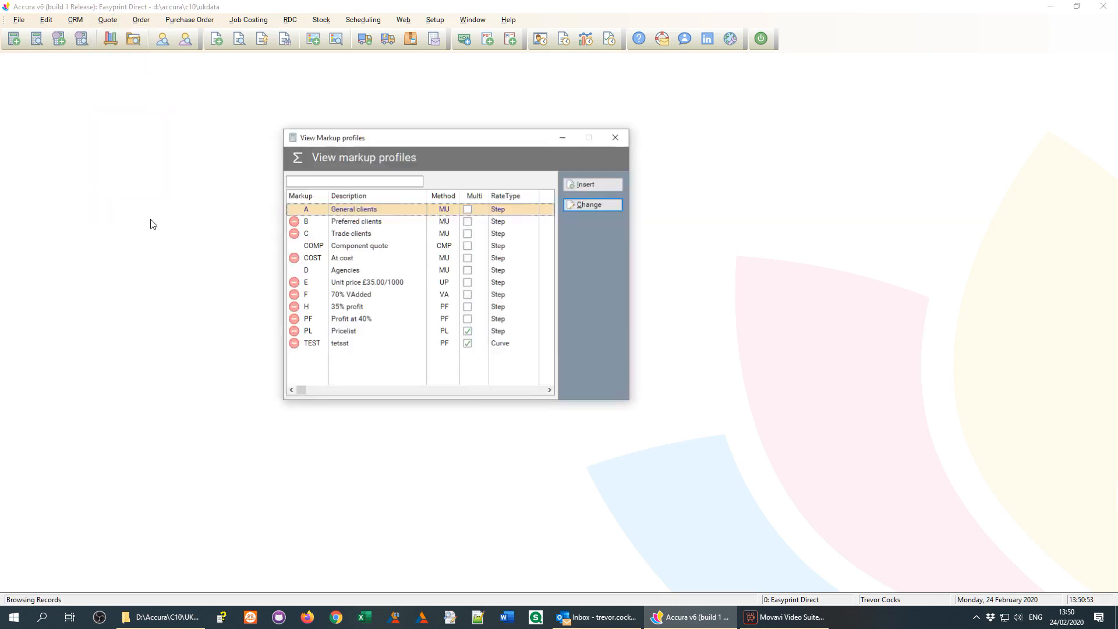
click(366, 248)
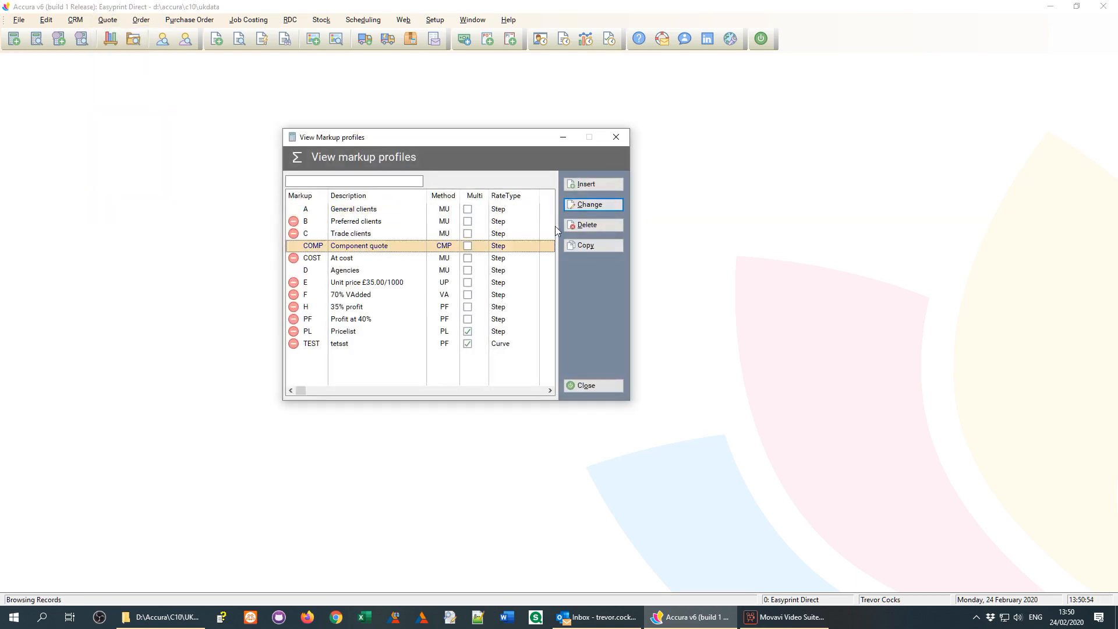
click(597, 204)
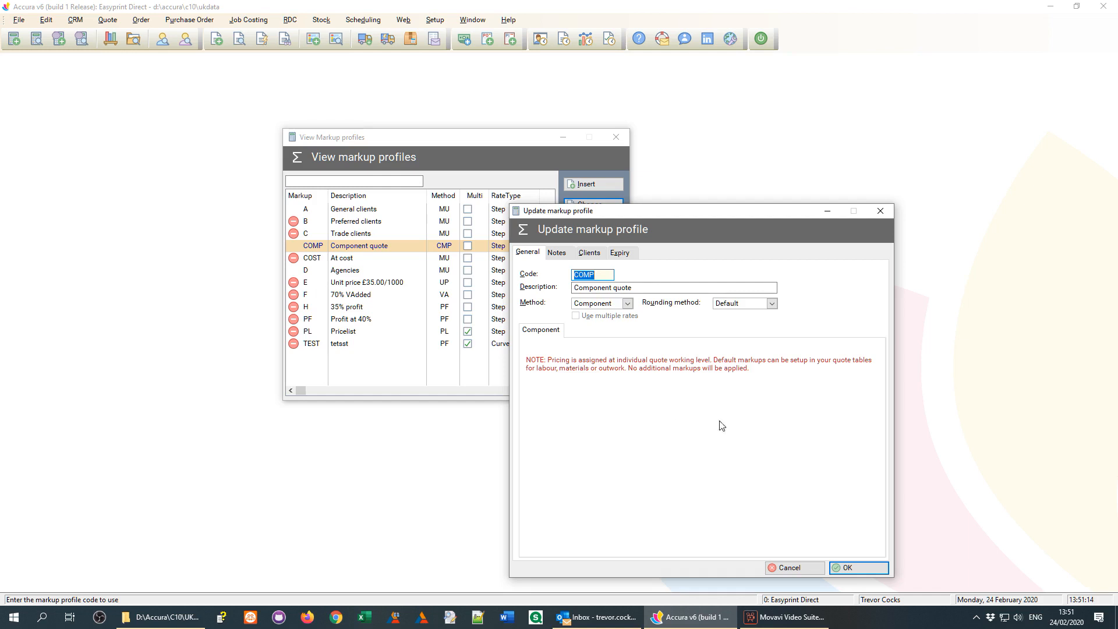
drag(731, 214, 696, 207)
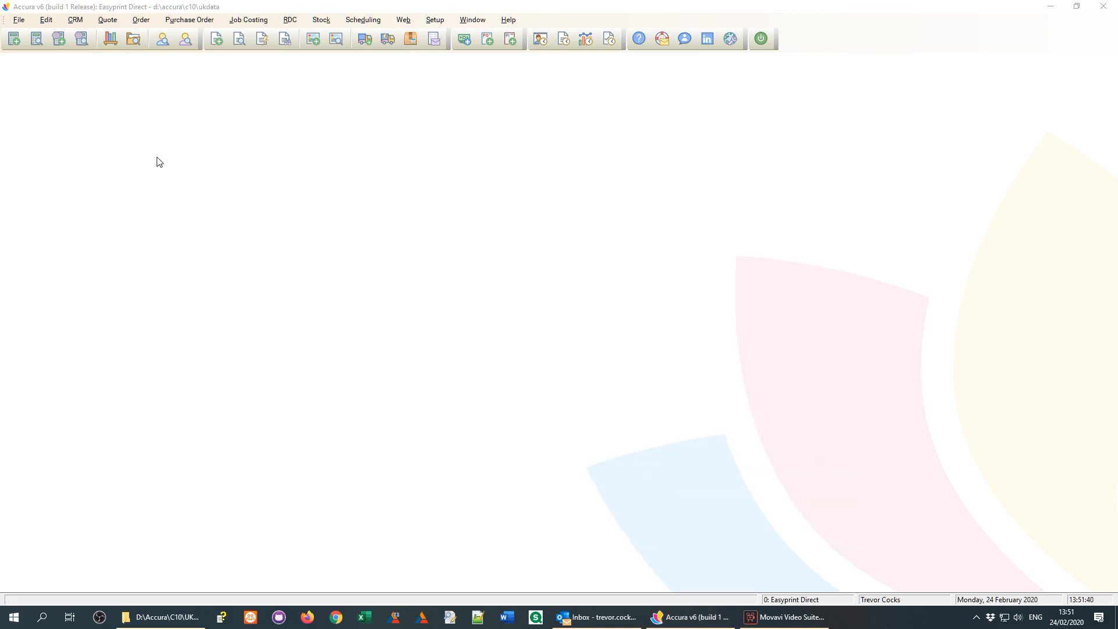
Step: Open the pending RFQs list, view RFQ 1038 Brochure, then cancel it without saving
click(109, 26)
mouse_move(137, 64)
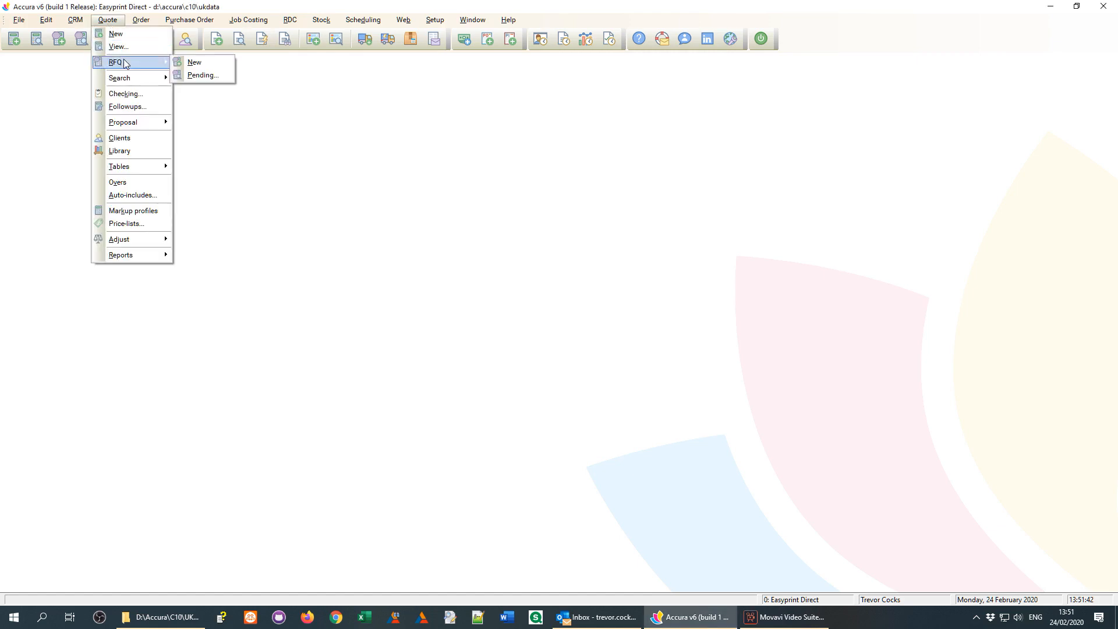
click(200, 76)
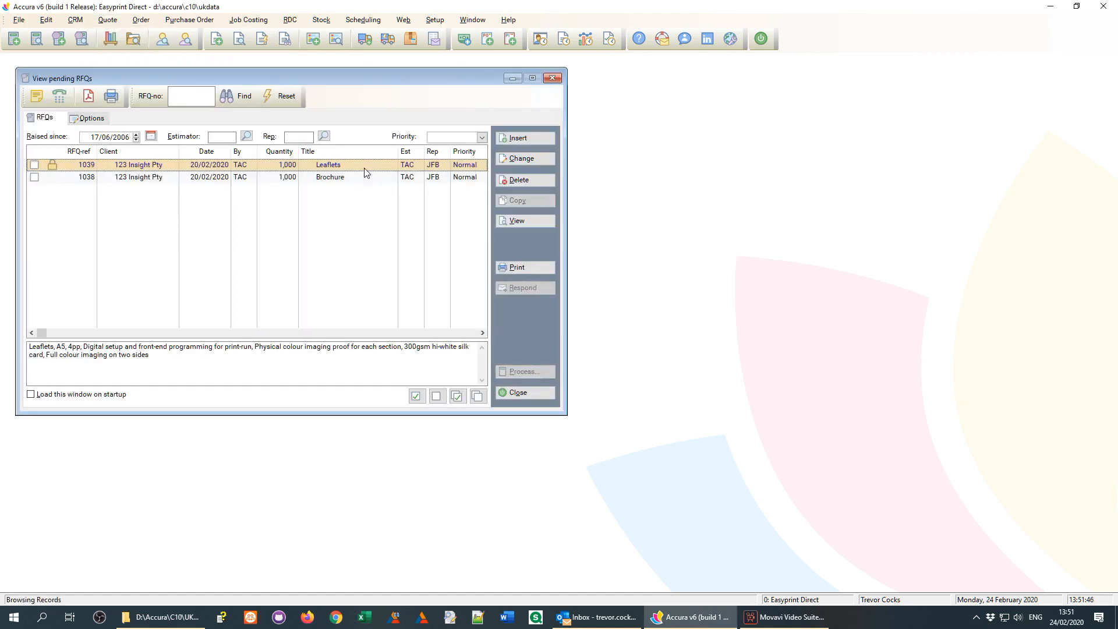
drag(564, 413, 537, 436)
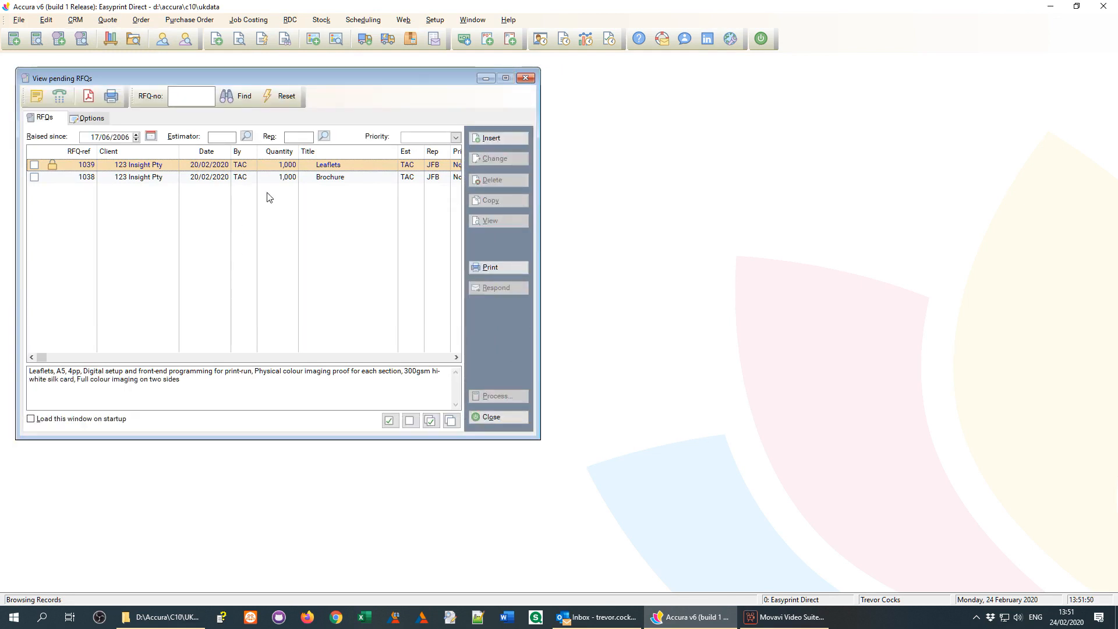
click(298, 177)
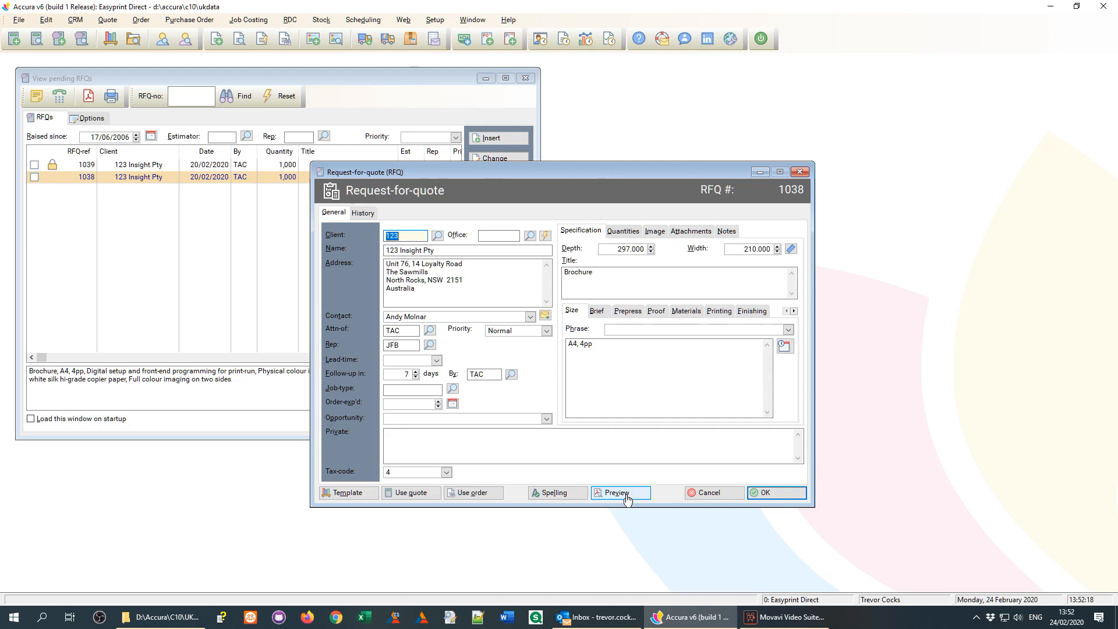
click(708, 504)
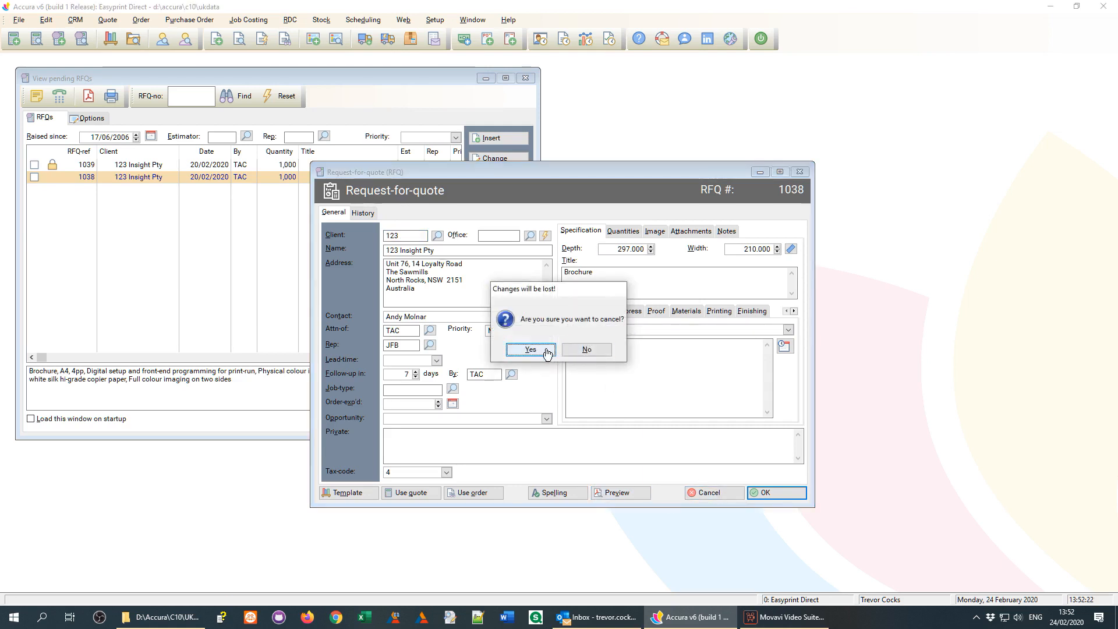
click(550, 352)
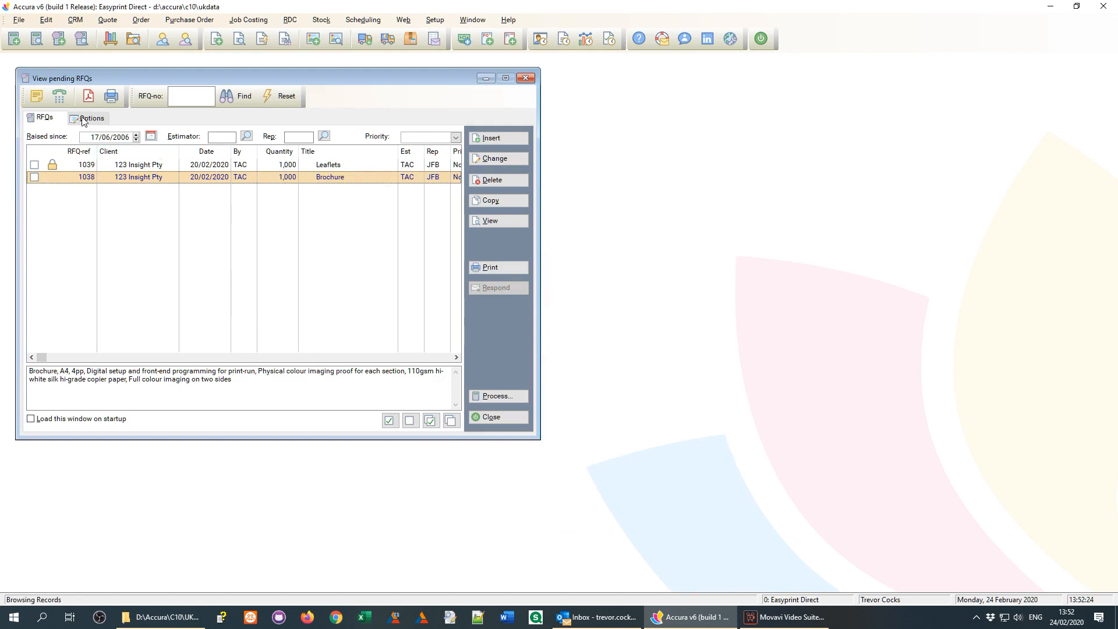
Step: Enable Force PDF preview before save in the RFQ options and return to the RFQs list
click(89, 119)
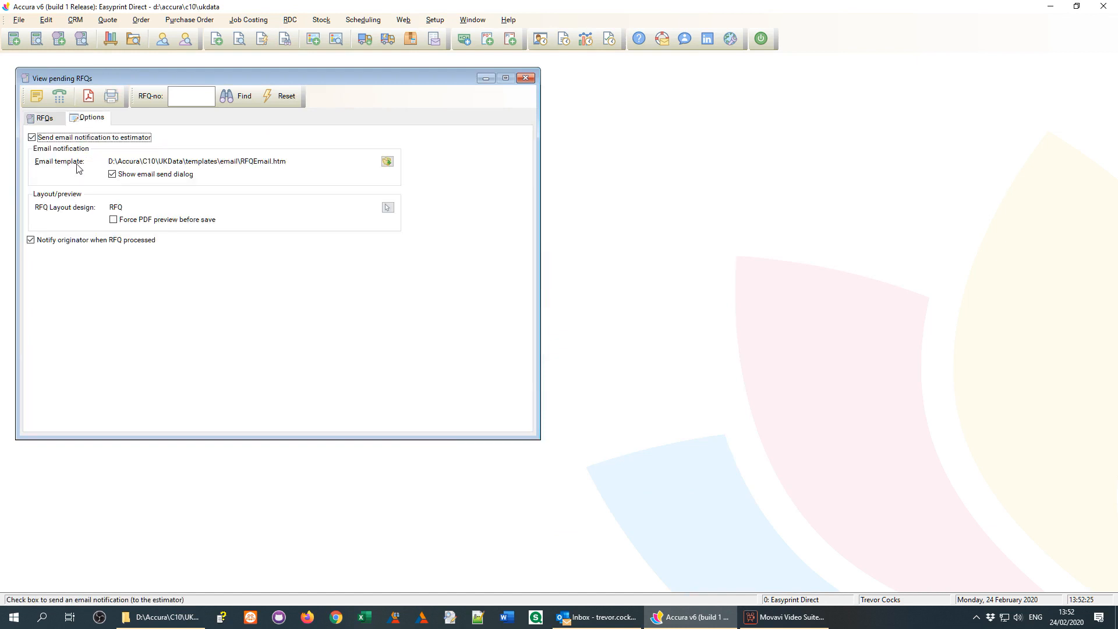
click(131, 224)
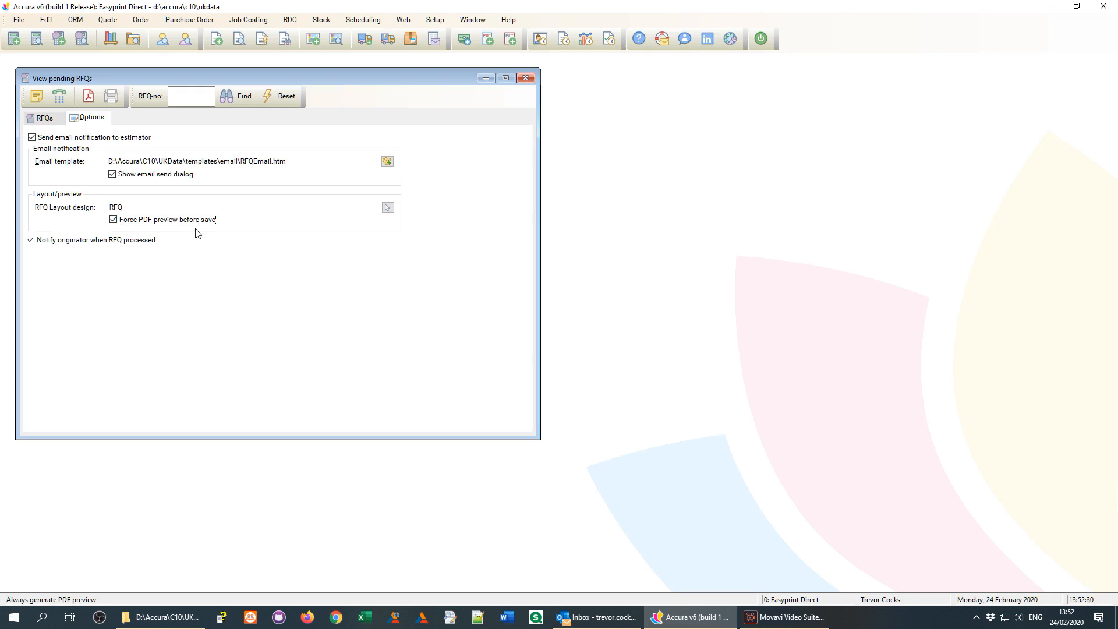
click(45, 119)
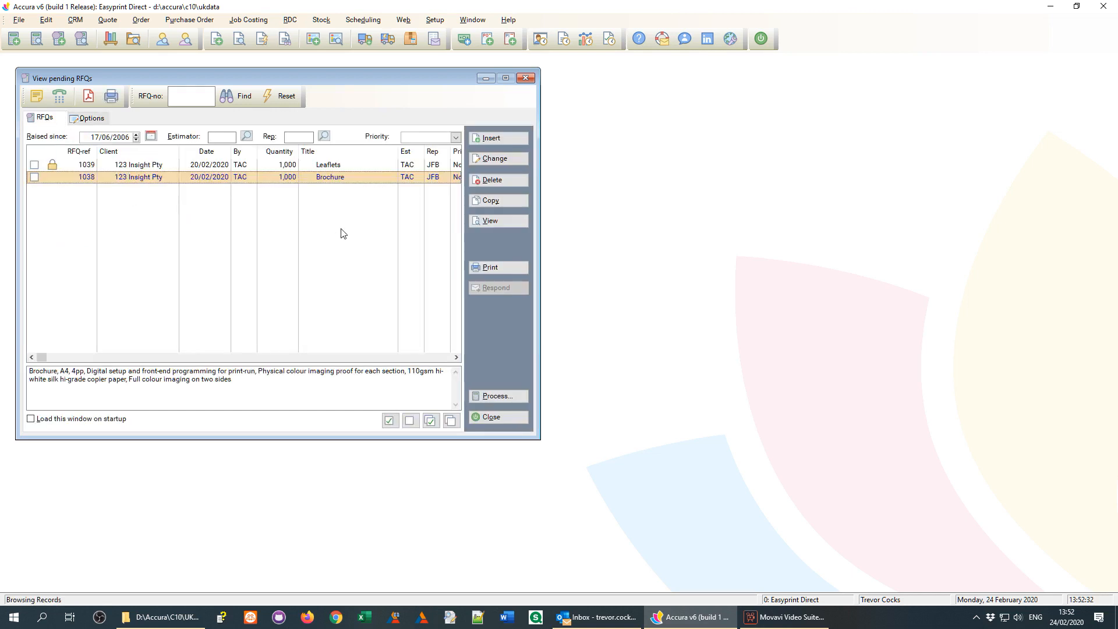
Step: Start a new RFQ for client 123 with size A4, 4pp and brief De-dupl only
click(502, 139)
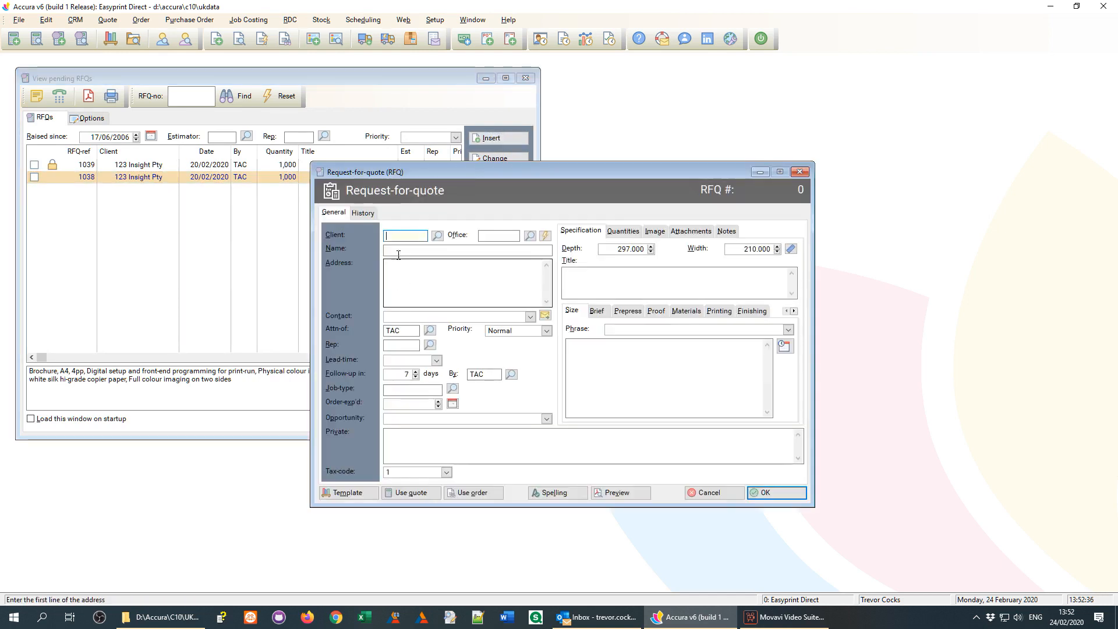
text(123)
key(Tab)
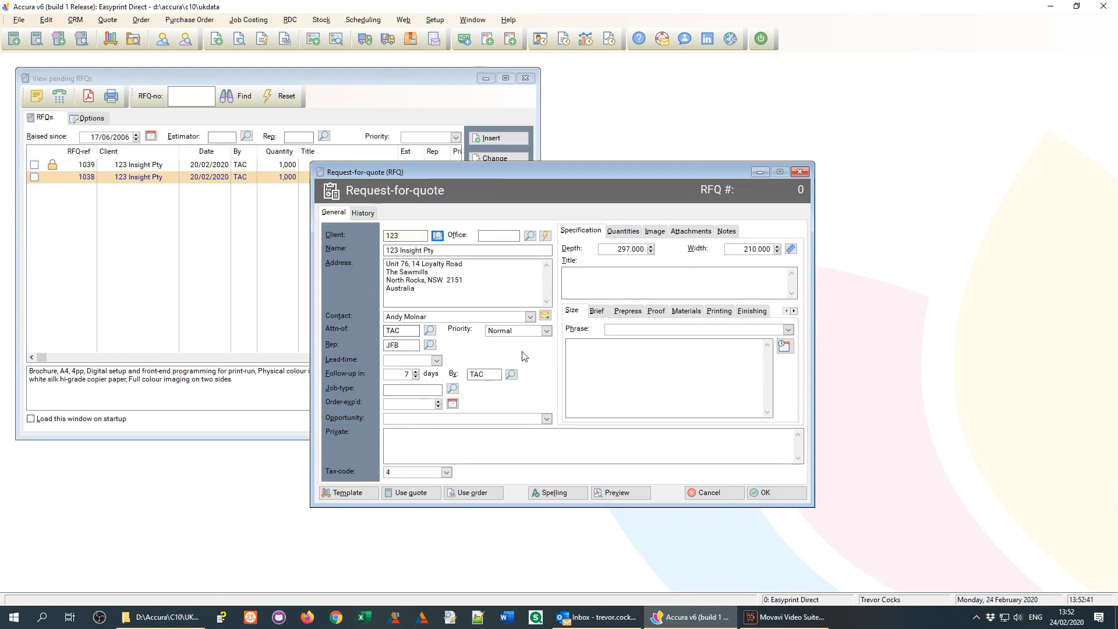
click(787, 330)
click(637, 395)
click(603, 312)
click(787, 331)
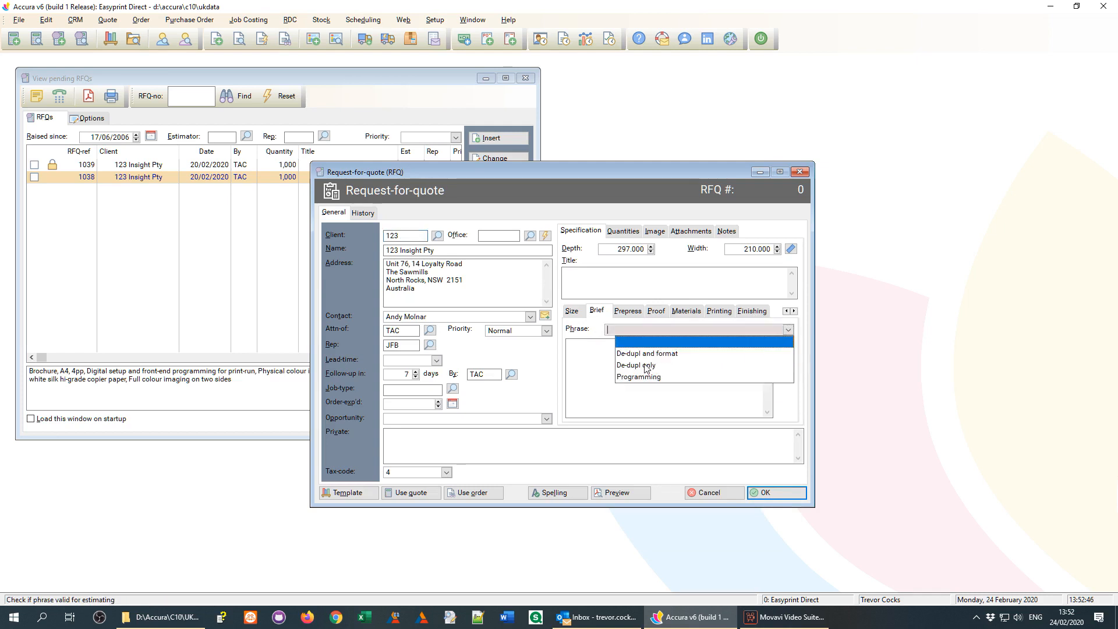
click(646, 365)
Step: Set the proof to Laser colour proof and printing to full colour on two sides
click(656, 310)
click(788, 331)
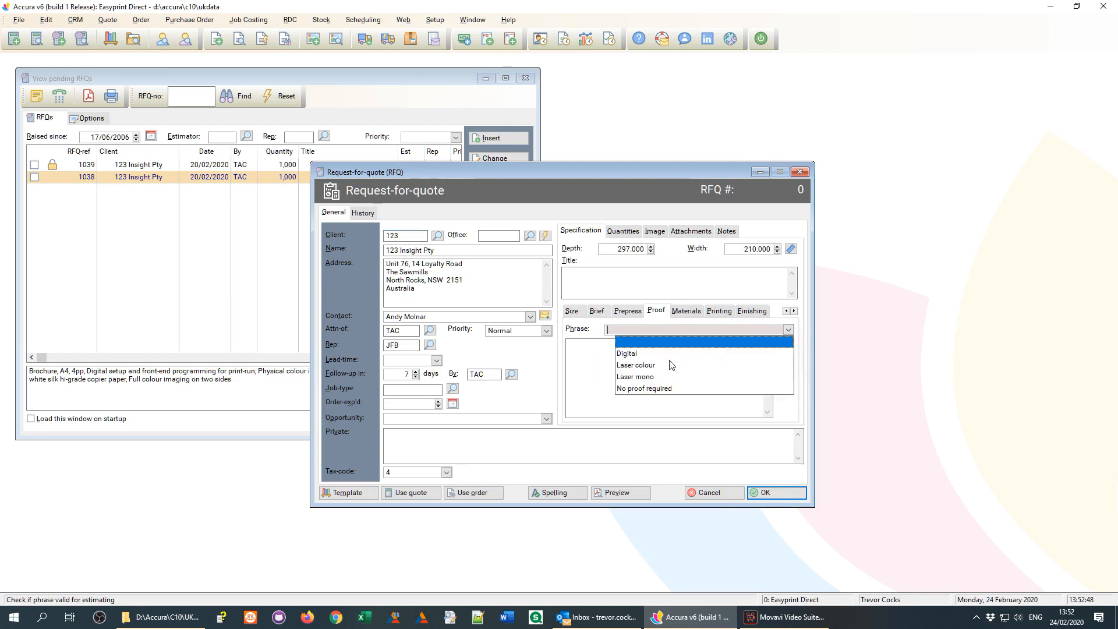
click(653, 366)
click(720, 310)
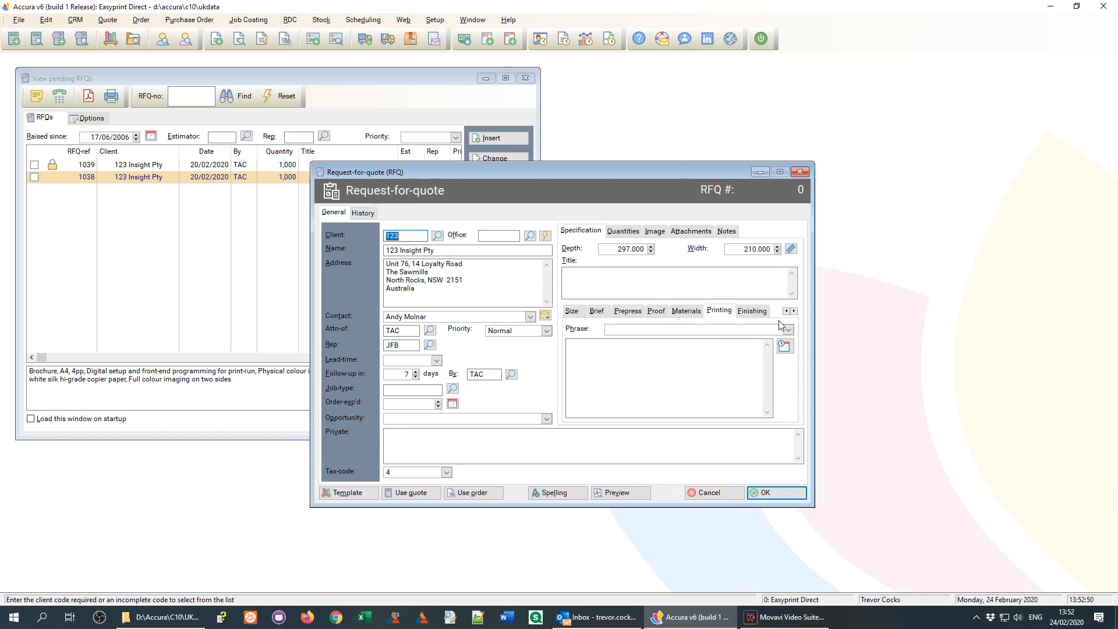
click(788, 330)
click(664, 391)
Step: Choose 110gsm silk paper for materials, title the request Brochure, and save it
click(686, 310)
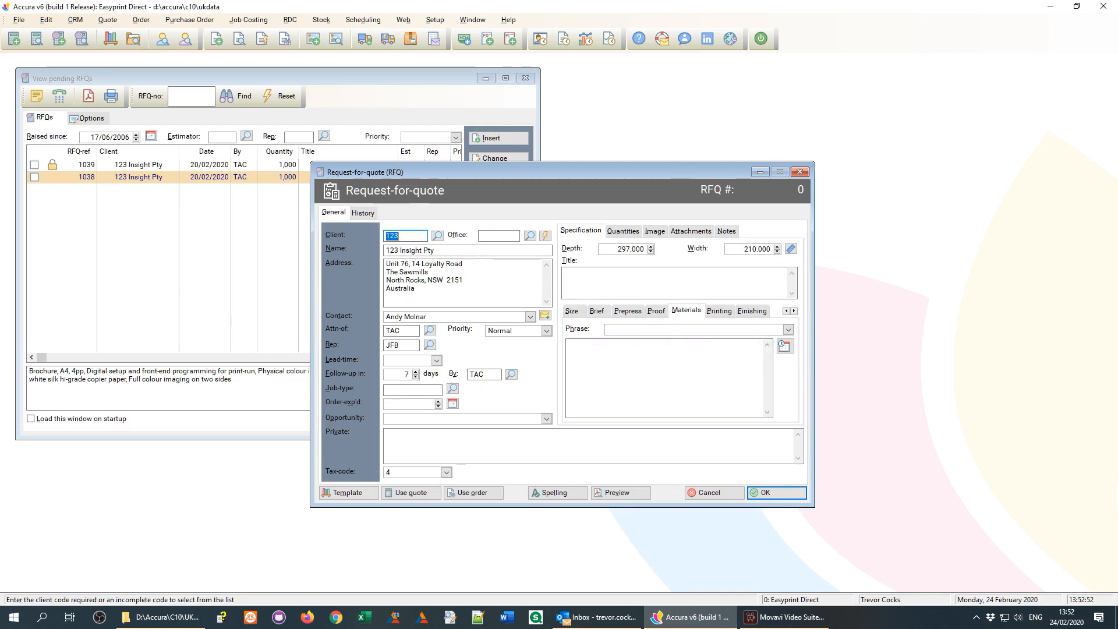
click(788, 330)
click(647, 412)
click(572, 286)
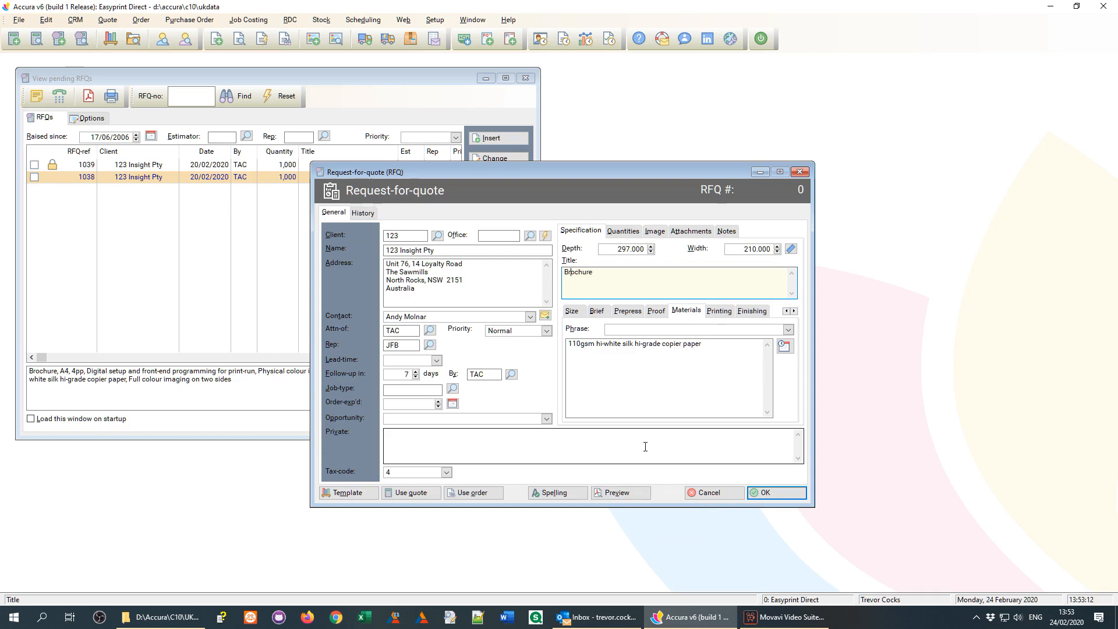
click(783, 493)
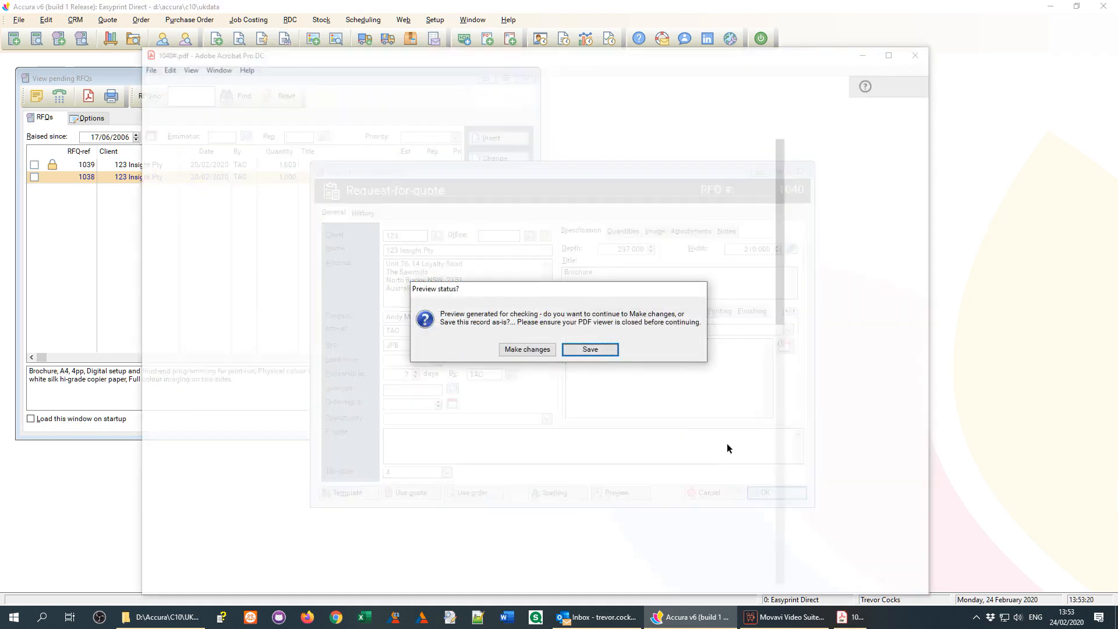
Step: Review the RFQ 1040 preview PDF, then choose Make changes to return to the request
drag(515, 292, 846, 212)
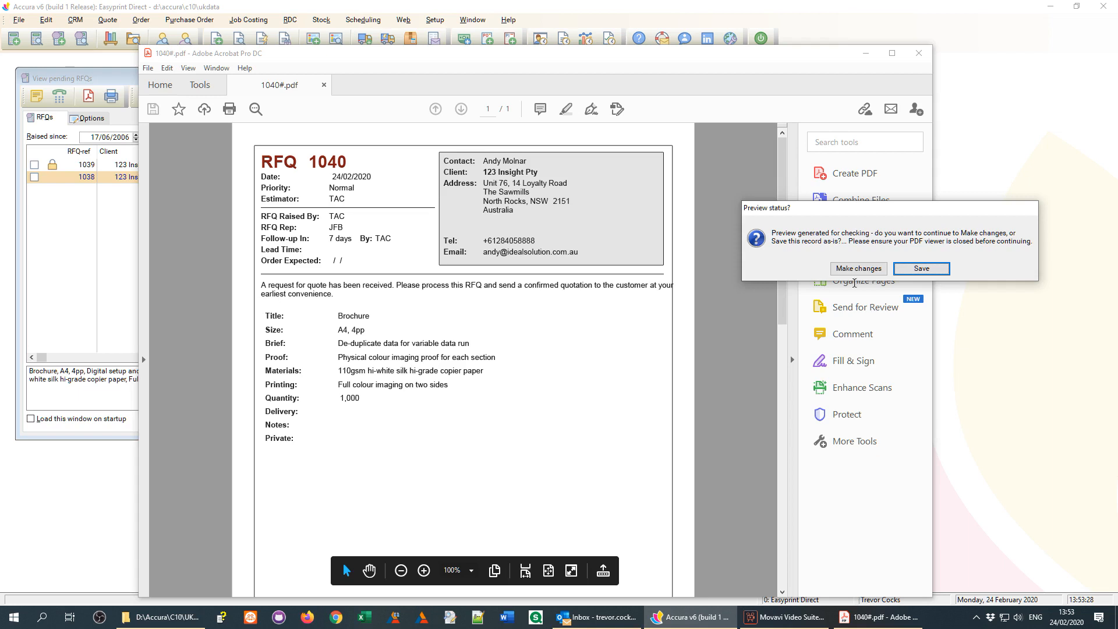
drag(858, 211, 520, 299)
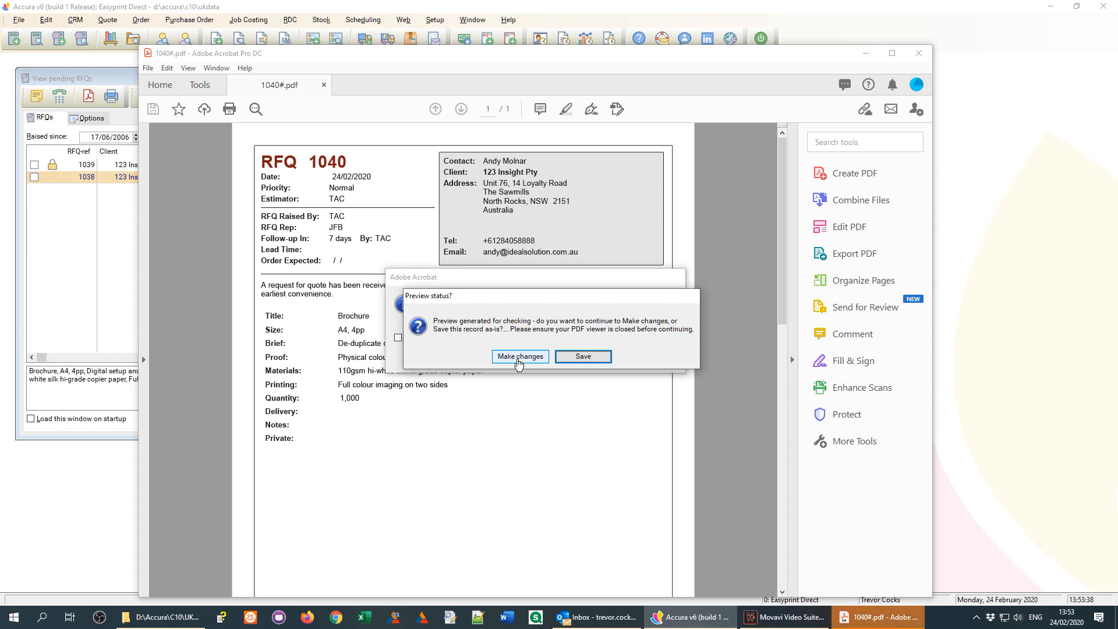
click(518, 359)
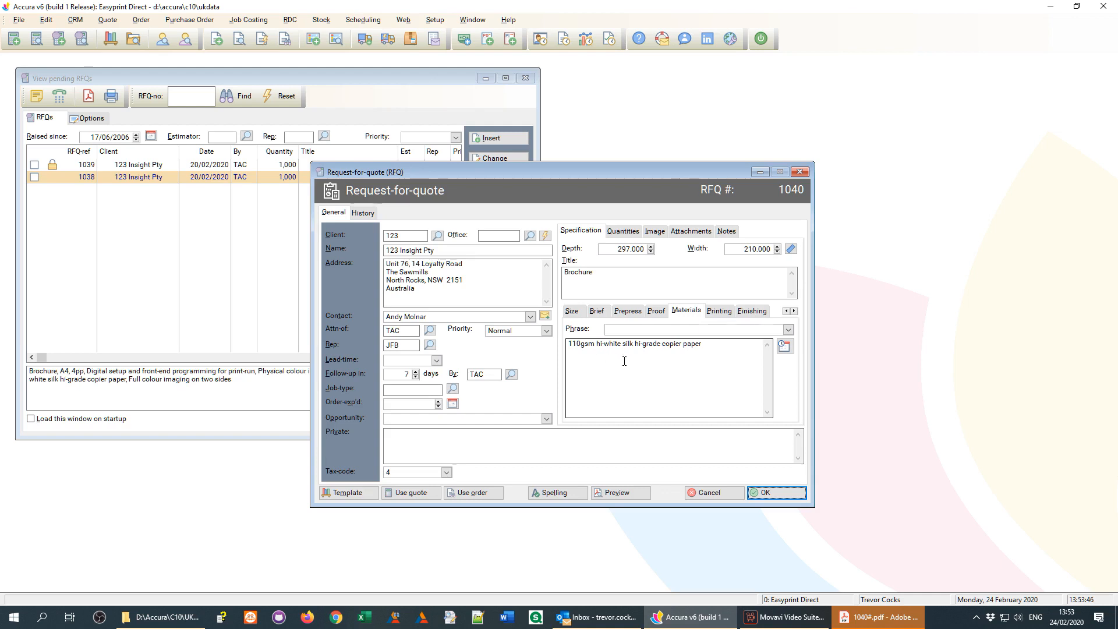
Step: Close the Acrobat preview, discard RFQ 1040's unsaved changes, and close the pending RFQs list
click(794, 496)
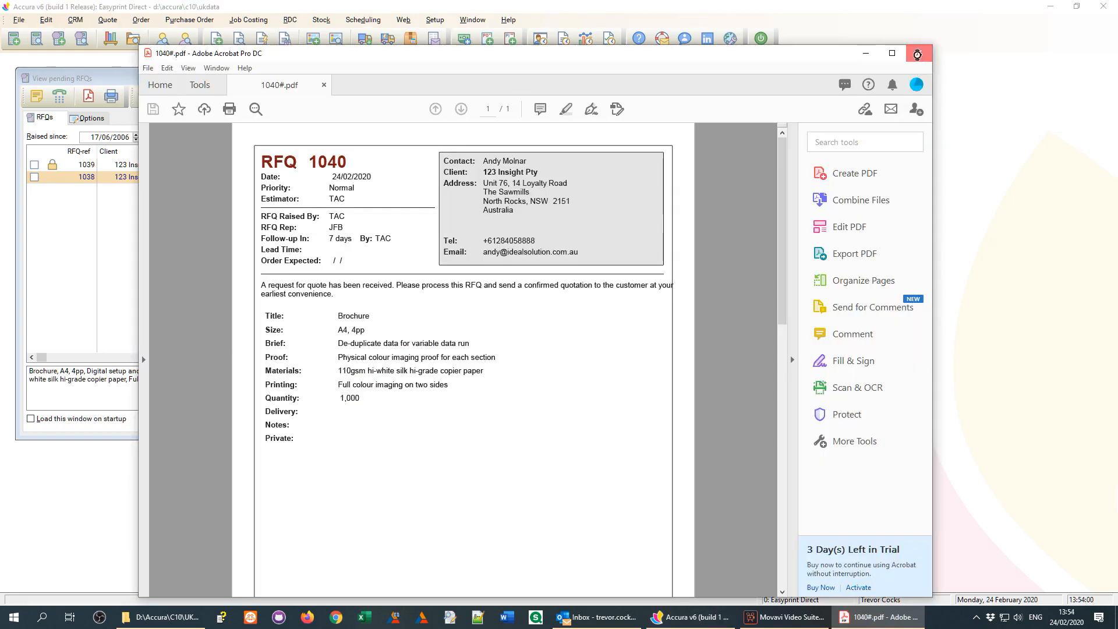
click(918, 54)
key(Escape)
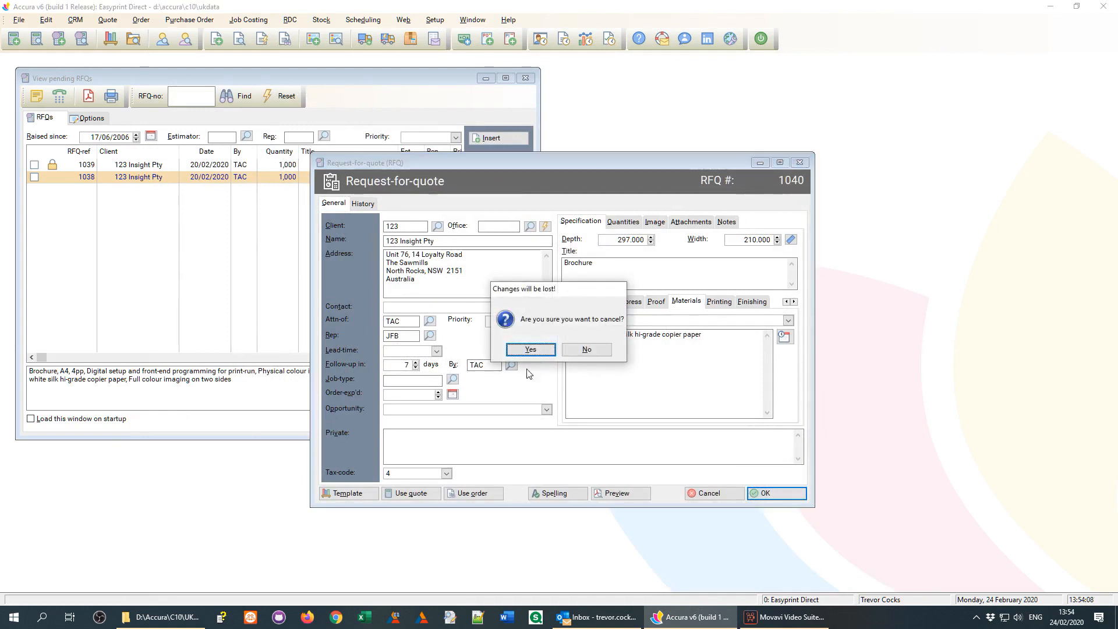
click(530, 349)
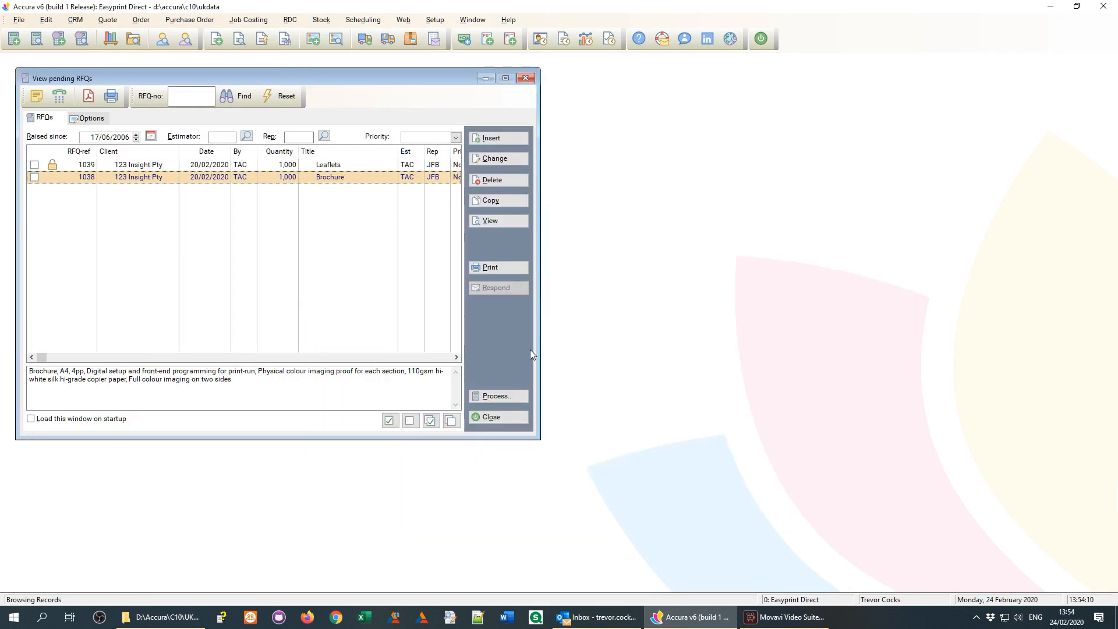
click(492, 417)
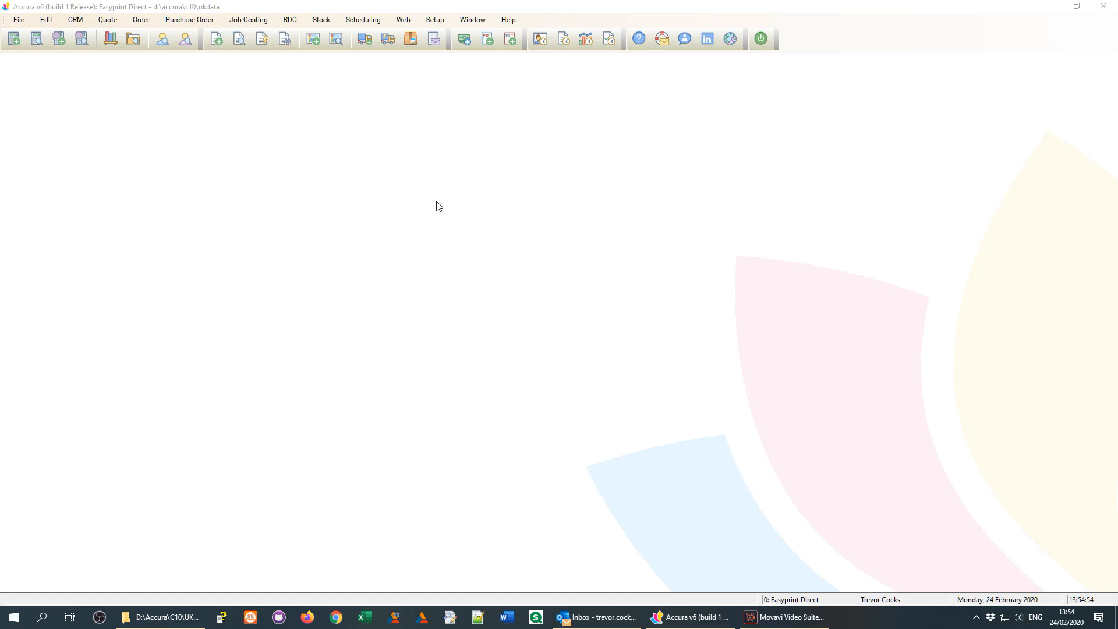
click(265, 108)
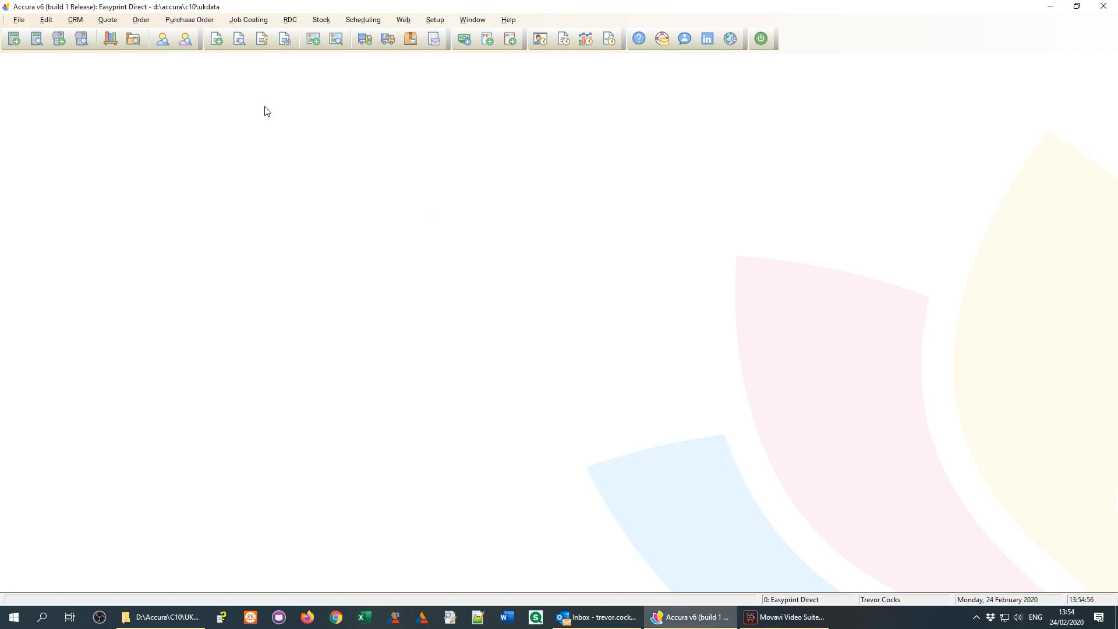
click(142, 22)
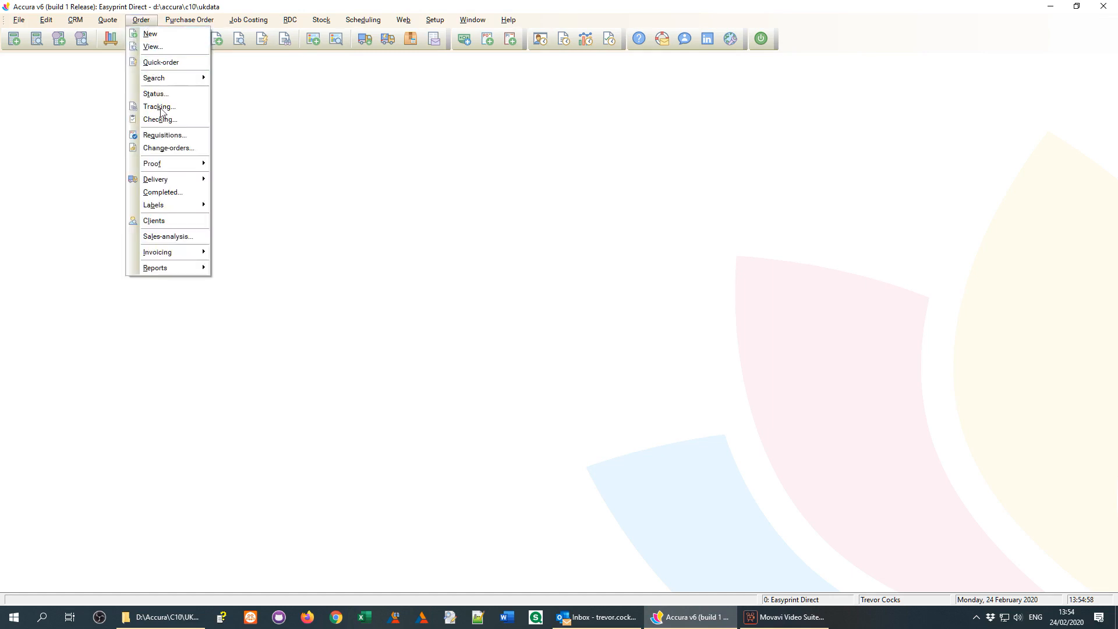
mouse_move(192, 271)
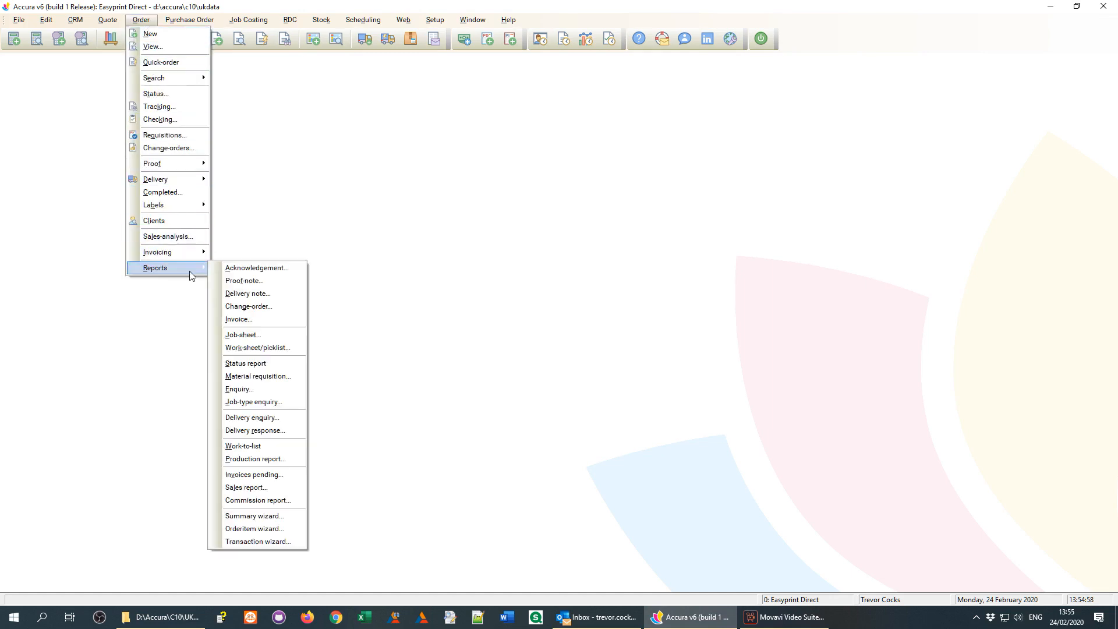
click(252, 294)
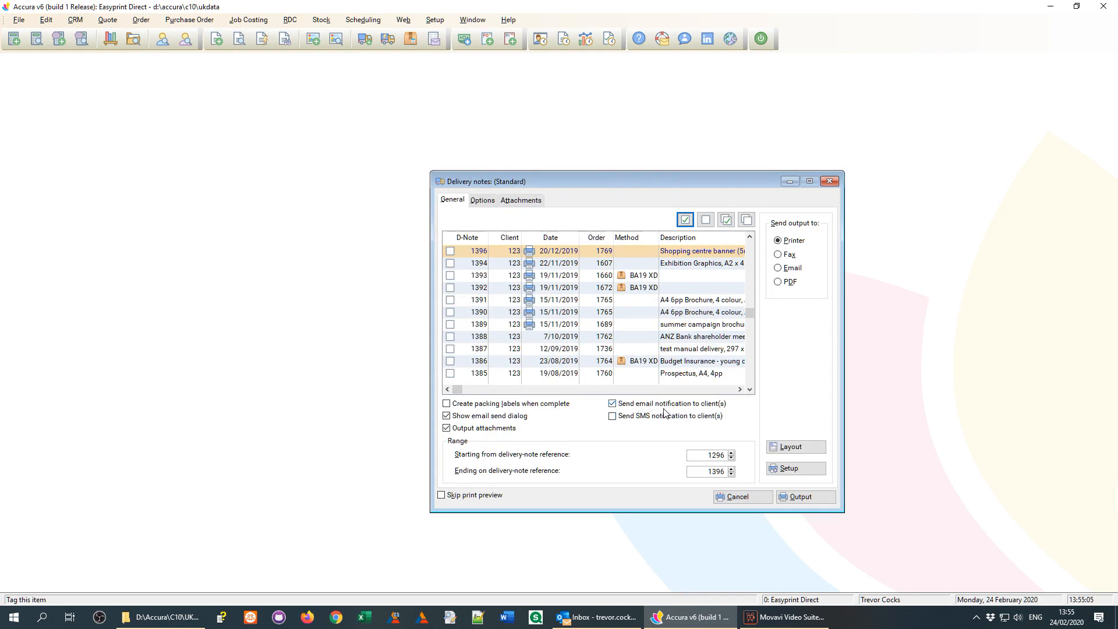
click(450, 251)
click(450, 264)
click(450, 275)
drag(546, 183, 475, 143)
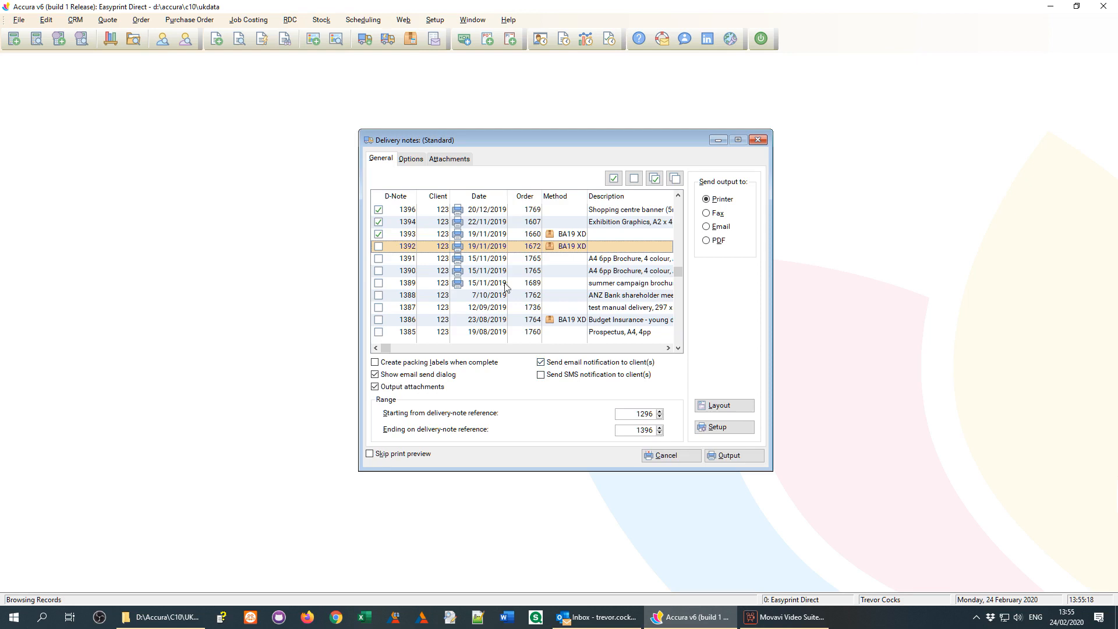
click(410, 159)
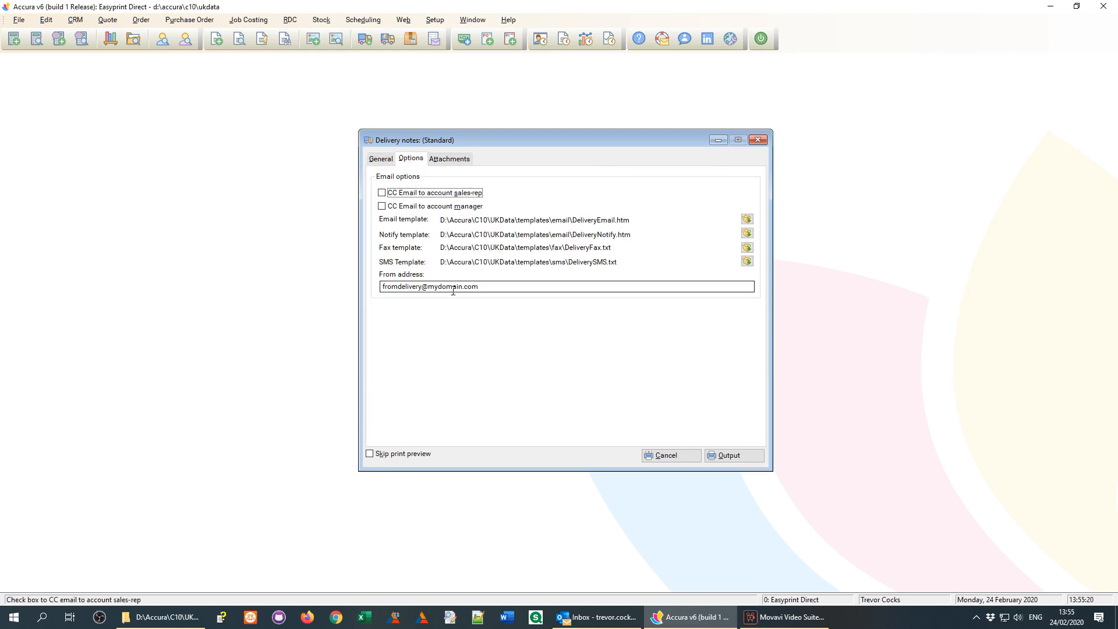
click(490, 287)
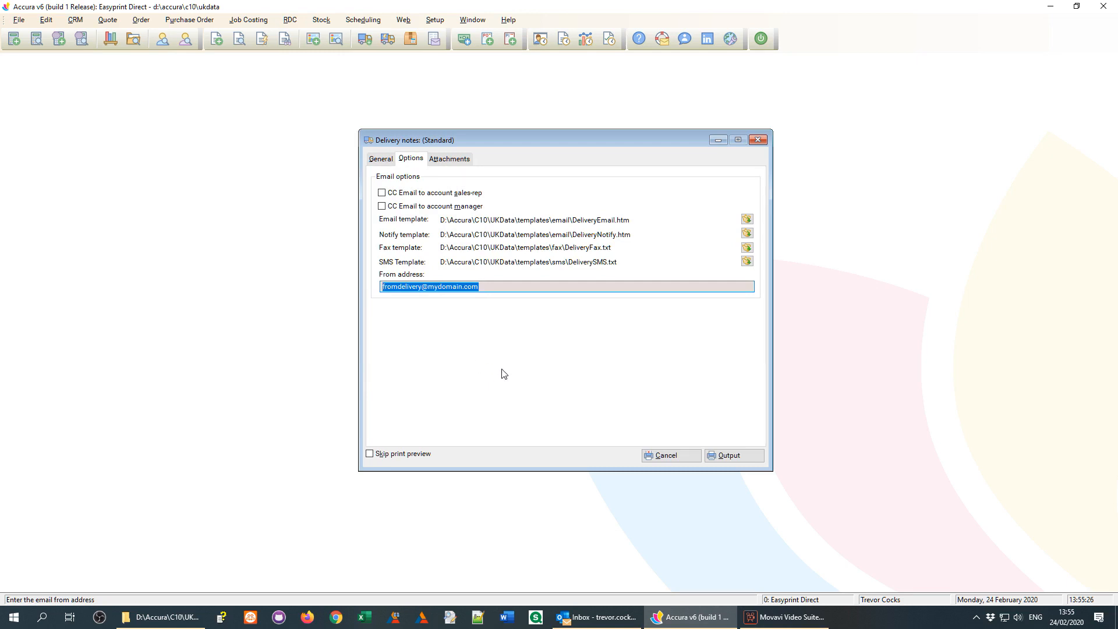
text(dispatch@anywhere)
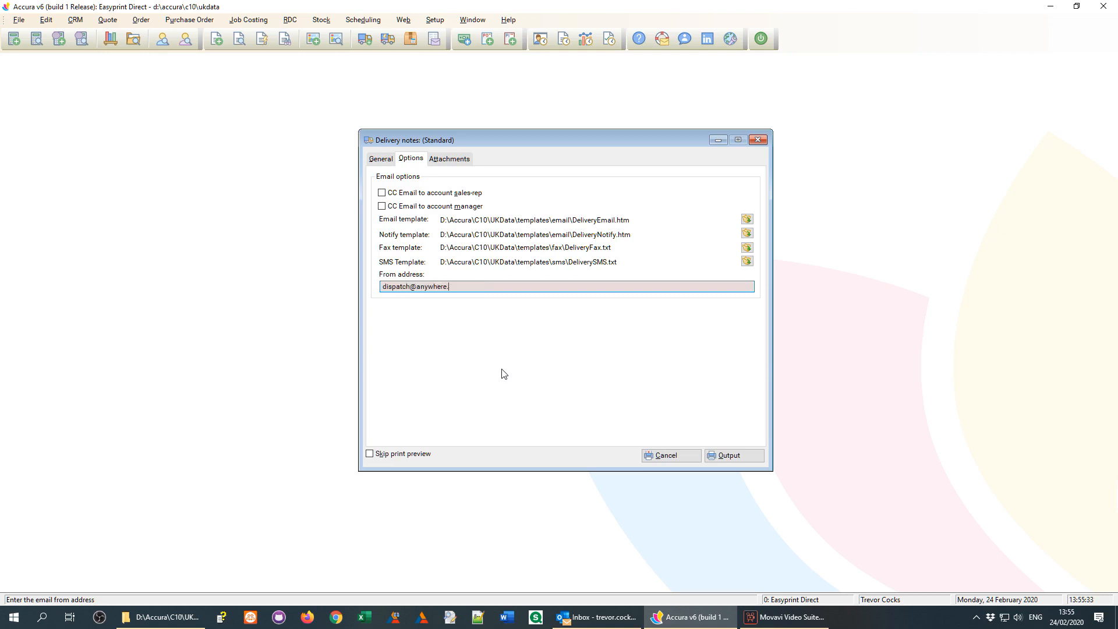
click(380, 160)
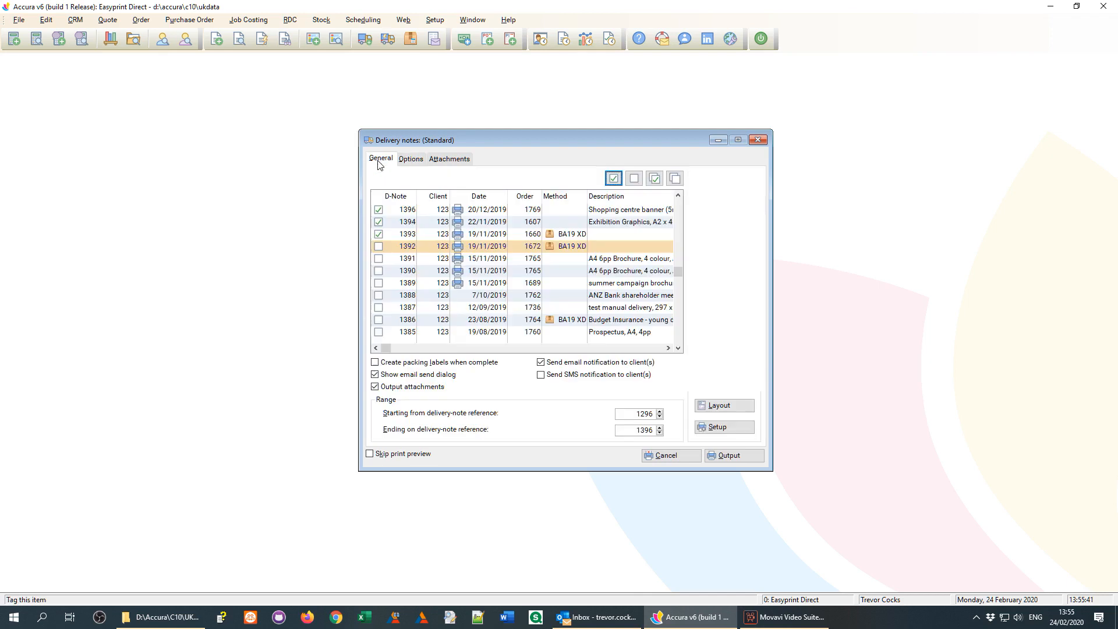
click(410, 159)
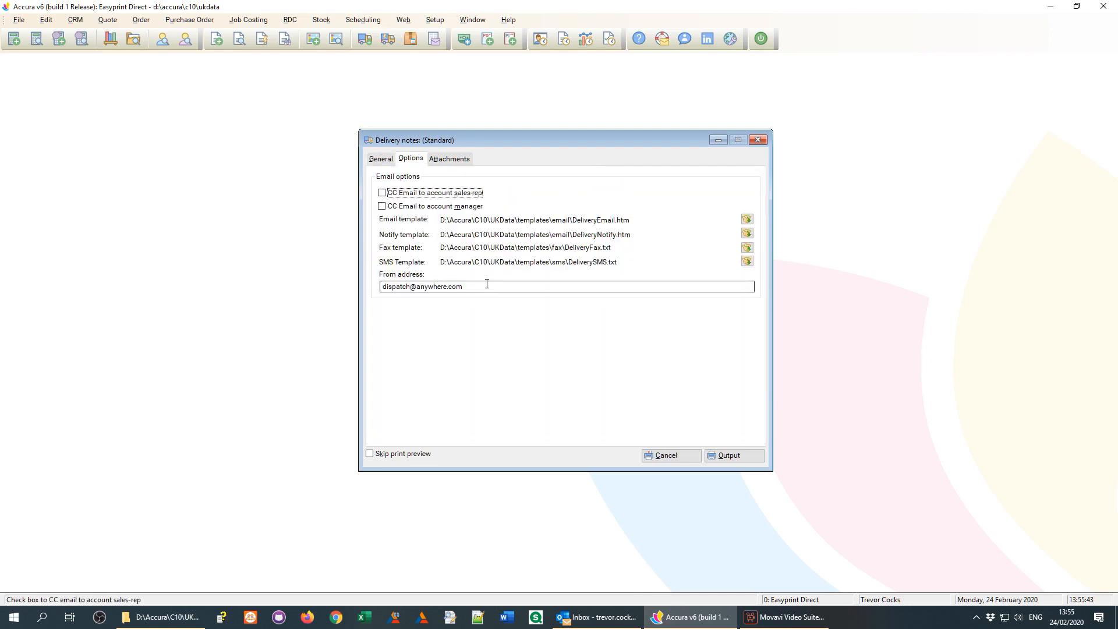
drag(487, 287, 397, 286)
click(378, 162)
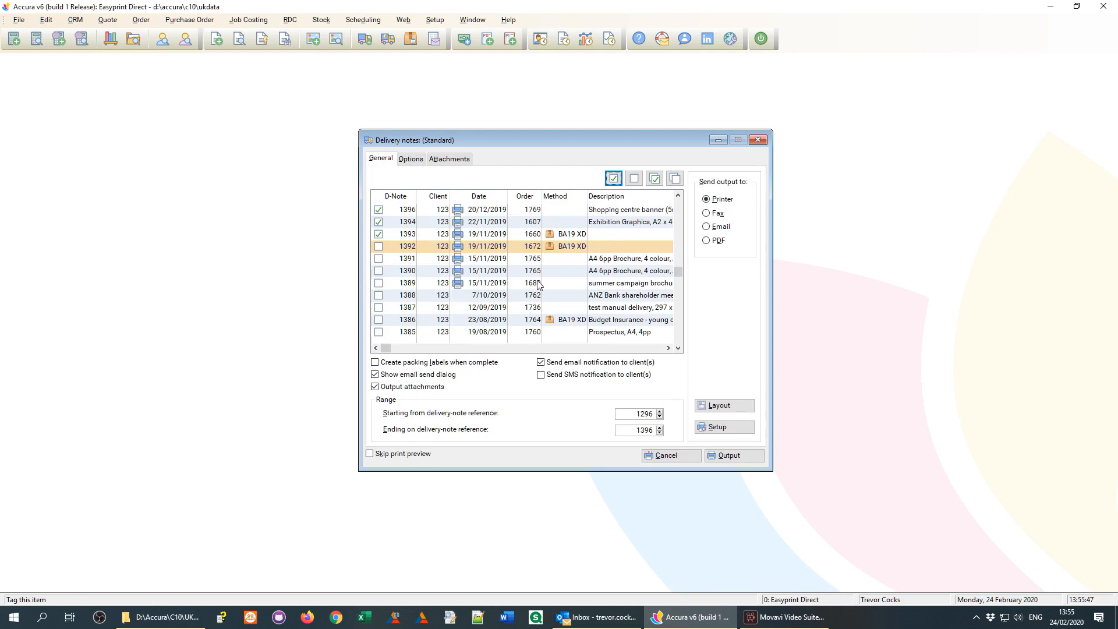
click(665, 455)
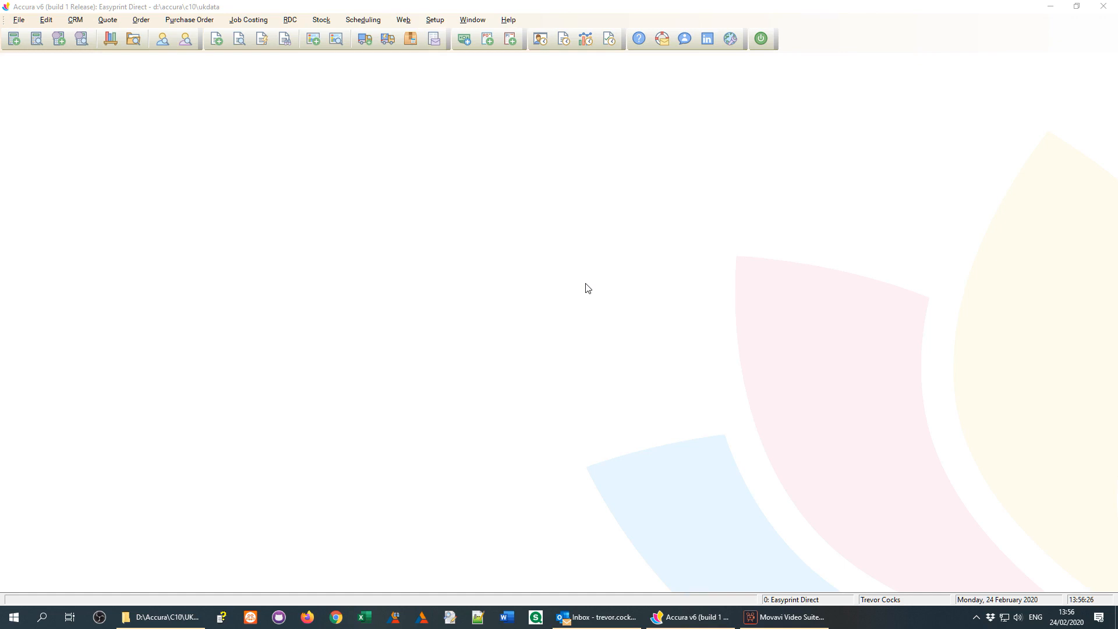
click(434, 21)
Step: Open the Sales Director's user profile from the user and group profiles
click(509, 100)
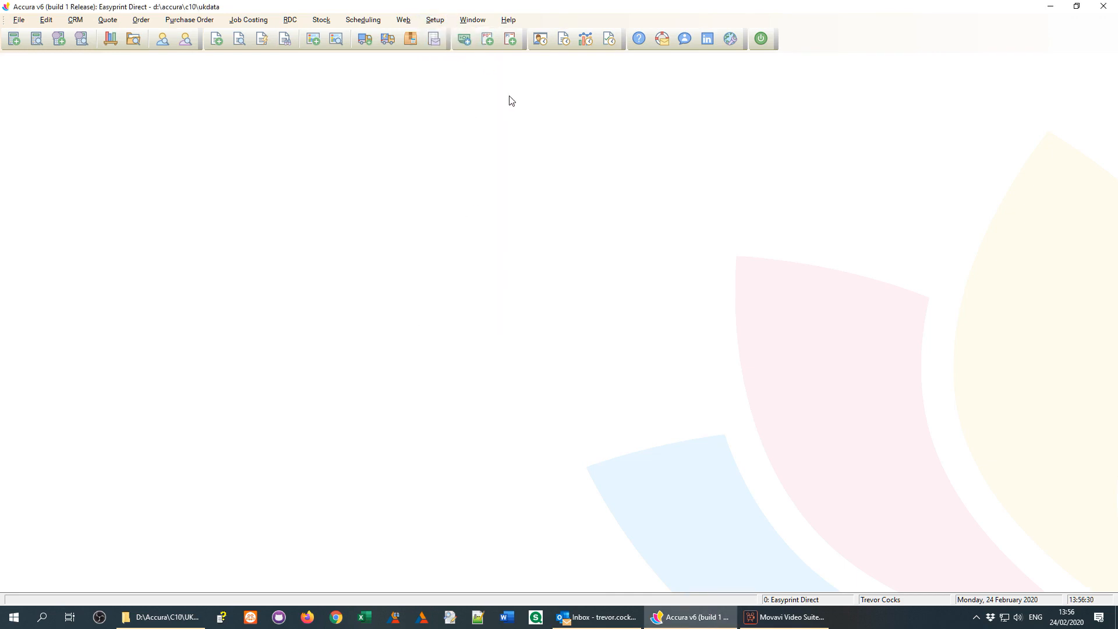
click(435, 21)
mouse_move(480, 159)
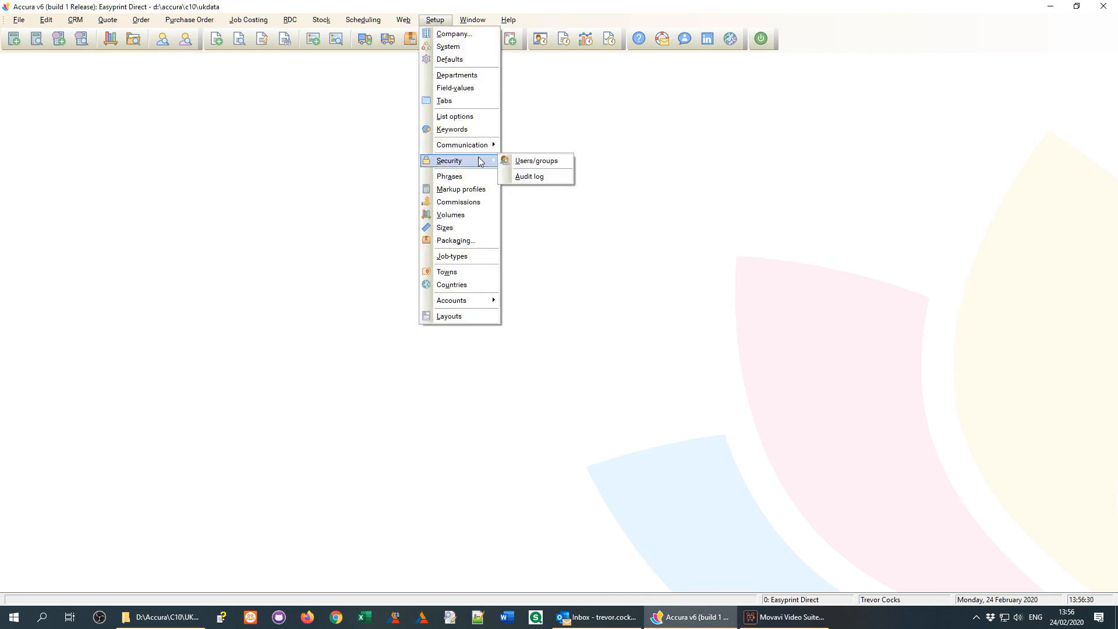
click(532, 167)
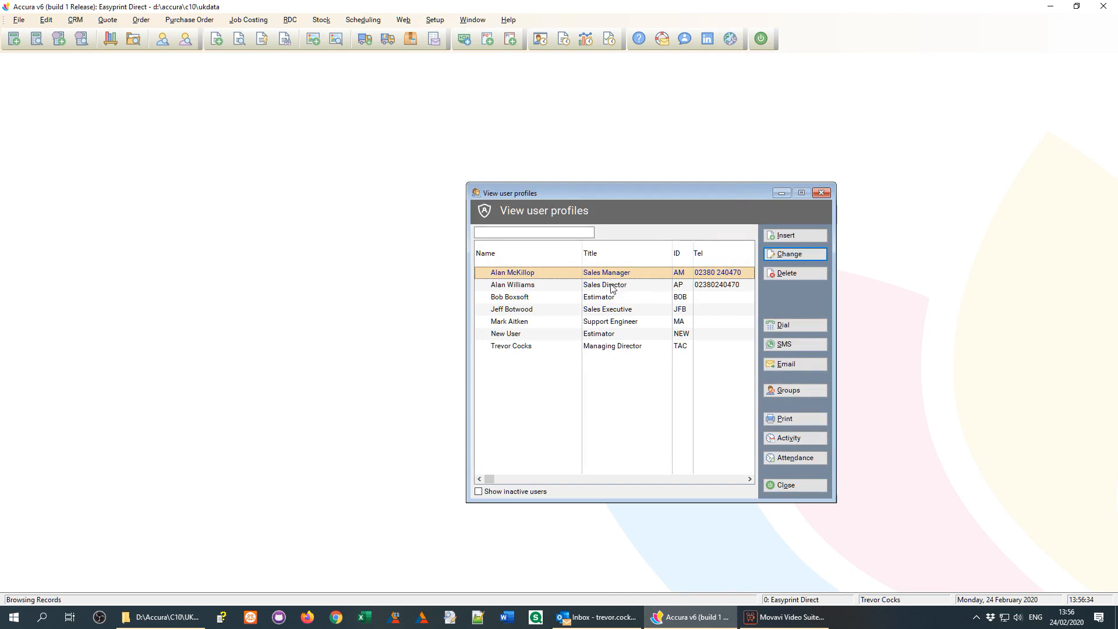
click(642, 286)
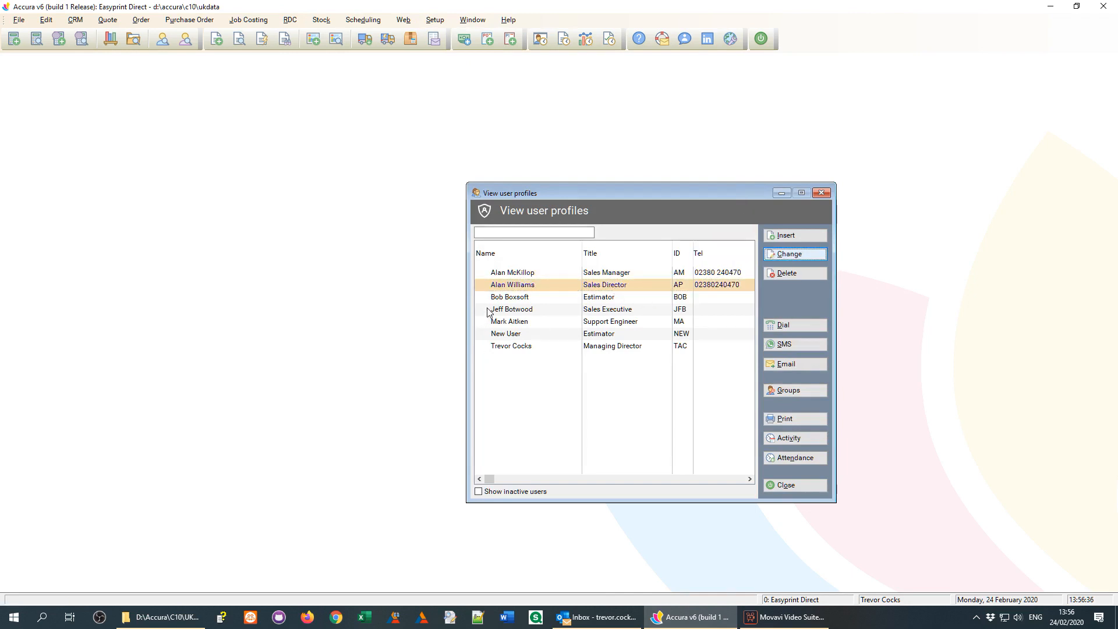
key(Return)
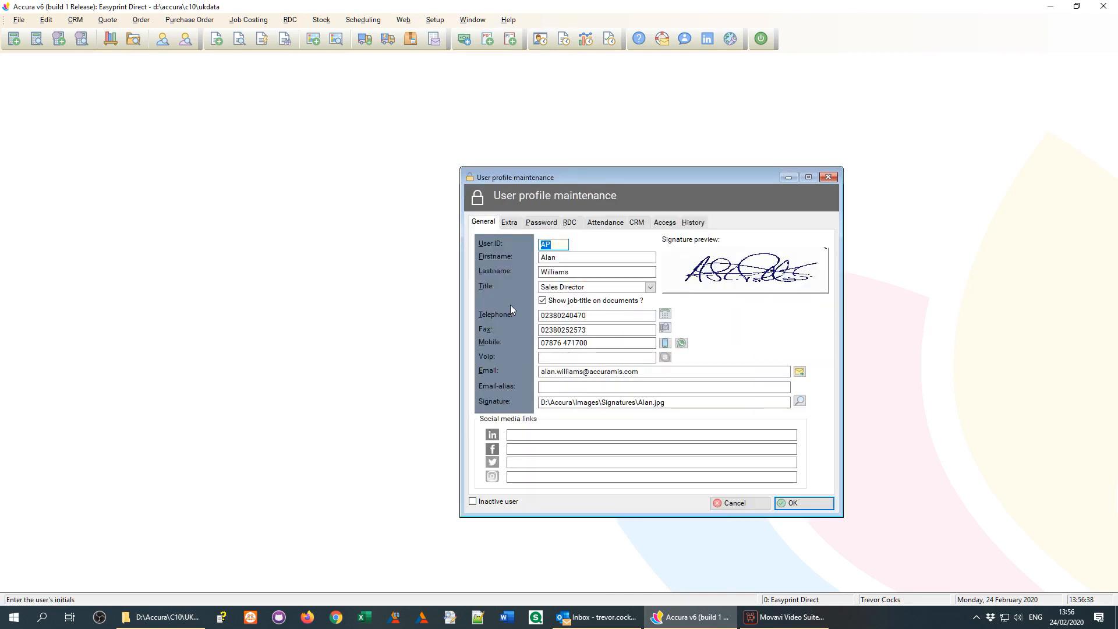
Step: Mark the user inactive, then cancel and discard the profile changes
click(474, 501)
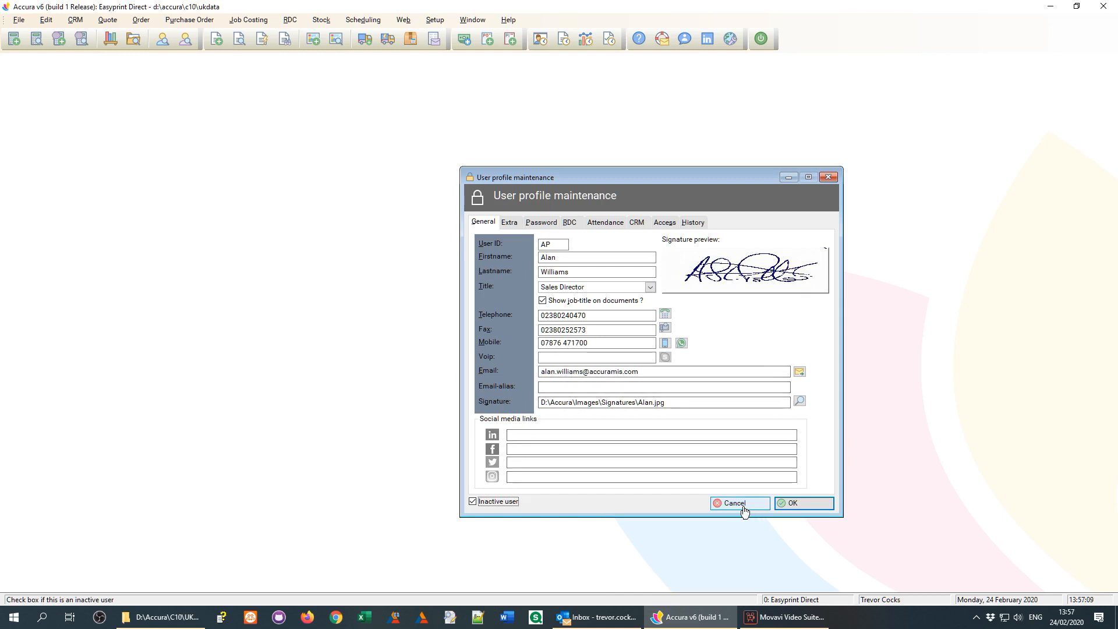
click(745, 512)
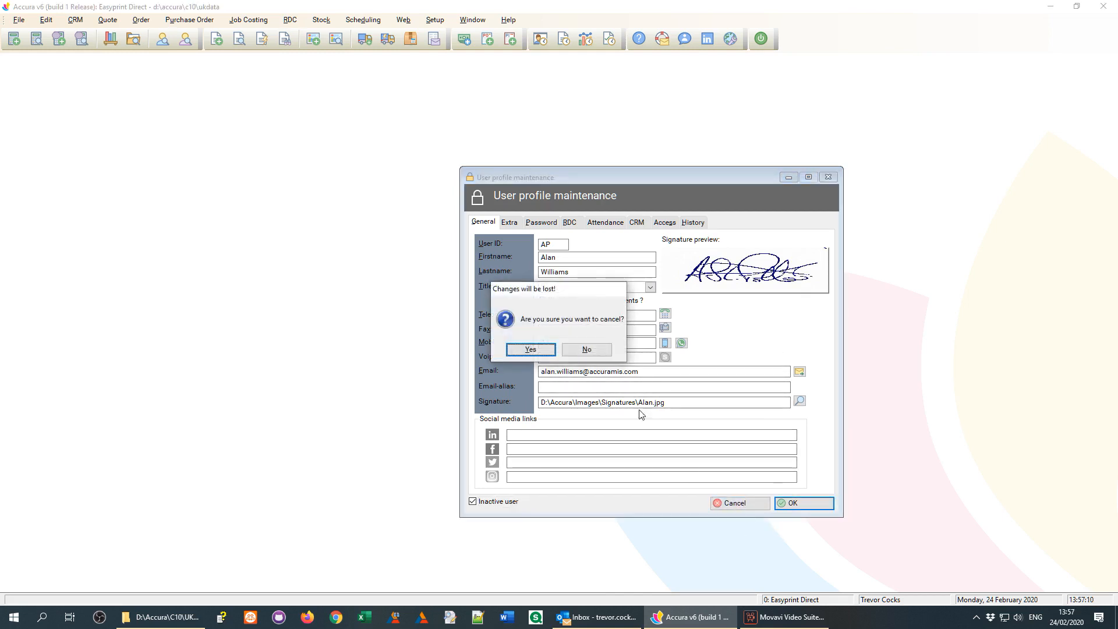
click(541, 351)
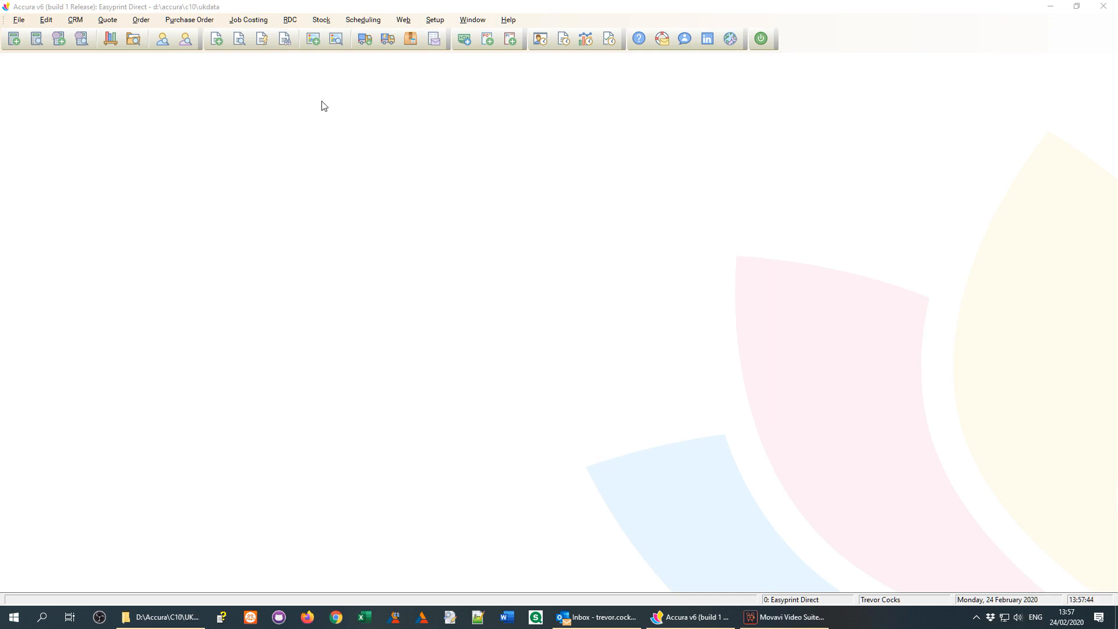
Step: Open View orders, filter to Active orders, and select order 1768 for a delivery note
click(240, 38)
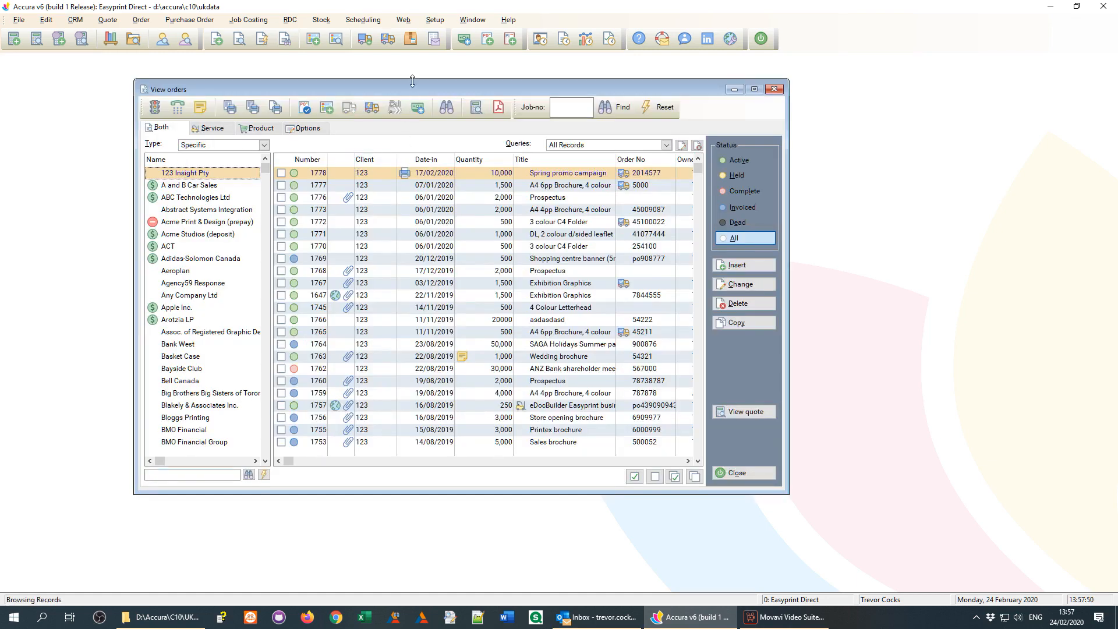
drag(414, 92, 313, 77)
drag(686, 479, 665, 495)
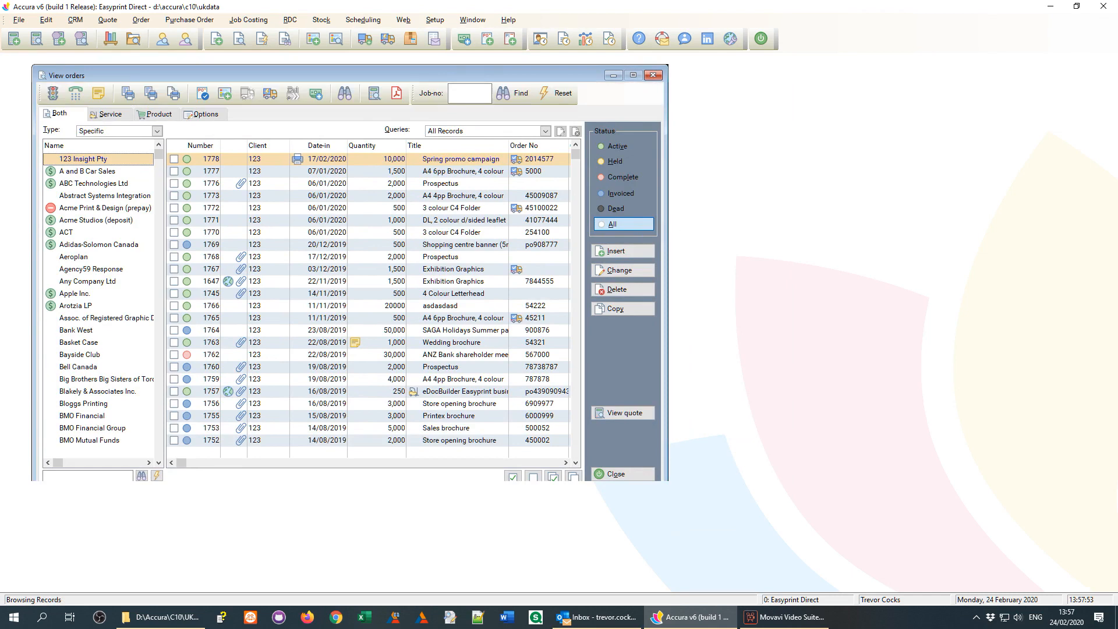
click(629, 147)
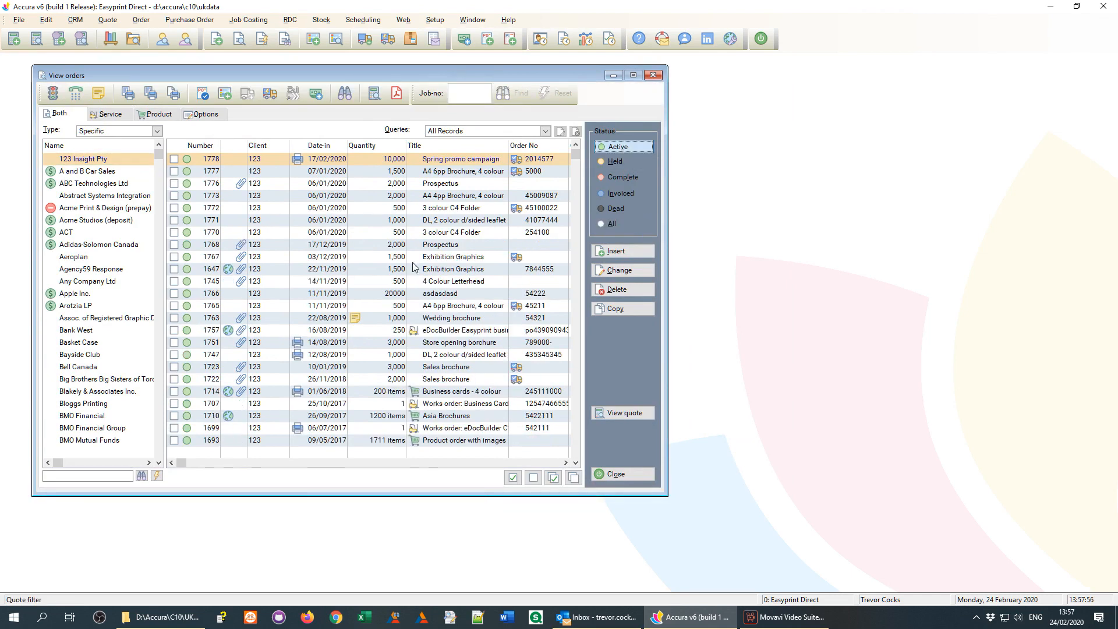
click(426, 234)
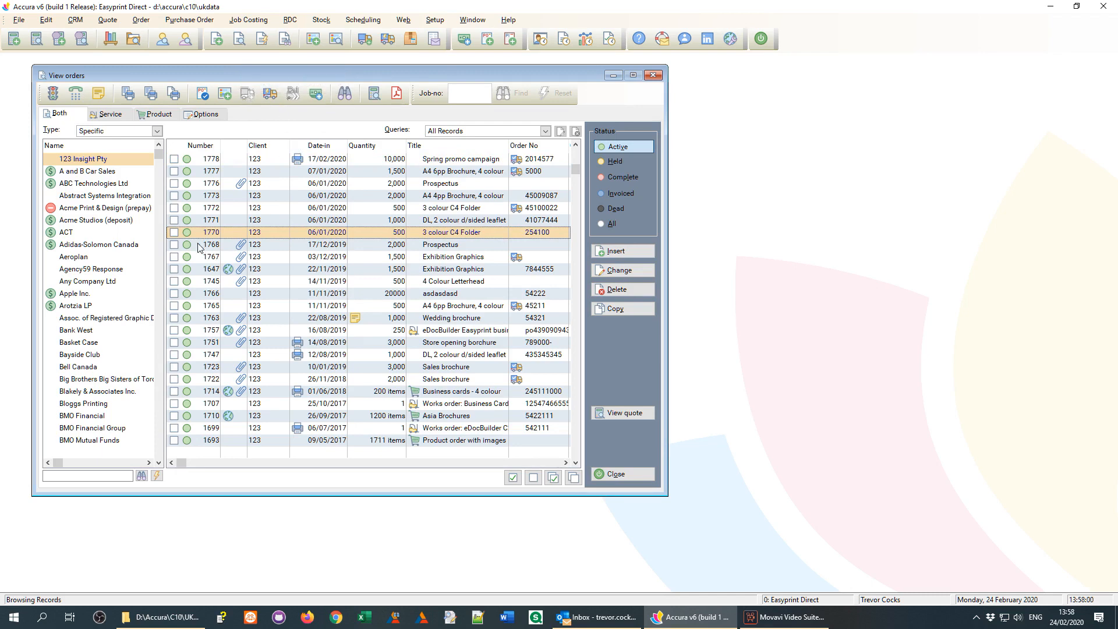
click(273, 247)
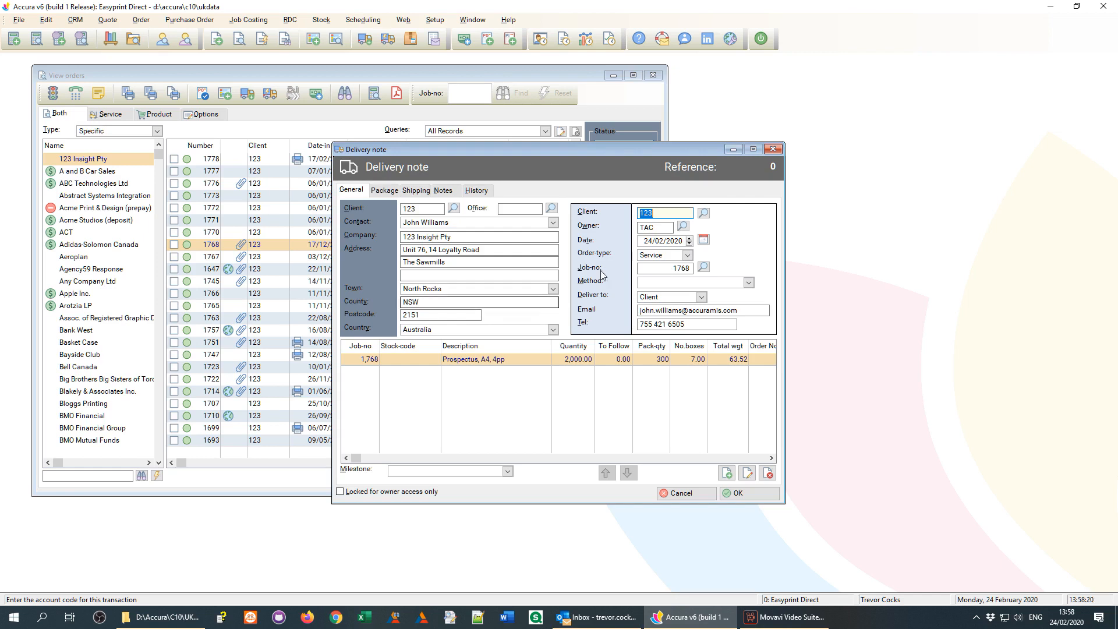
Step: Set the delivery note to deliver to supplier Cyprus Paper Company
click(682, 298)
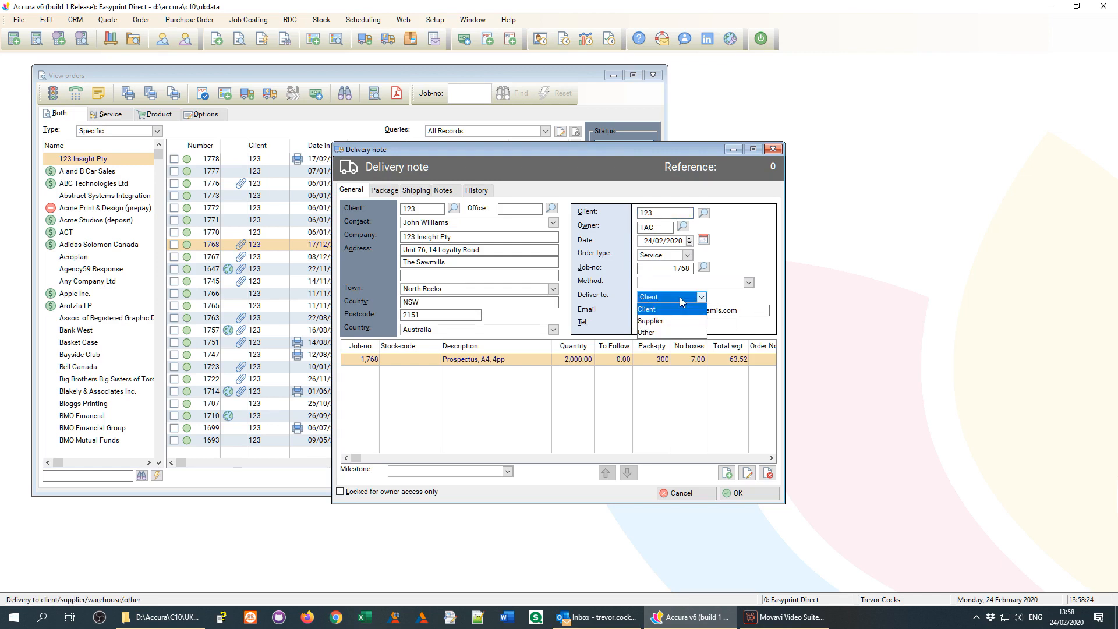
click(664, 321)
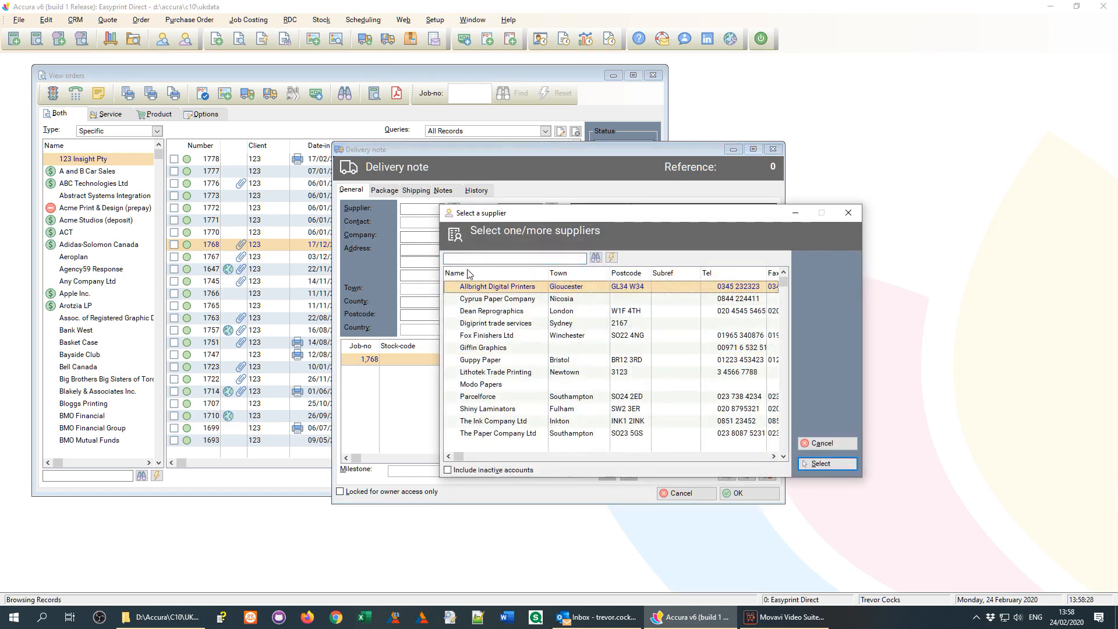
double_click(496, 298)
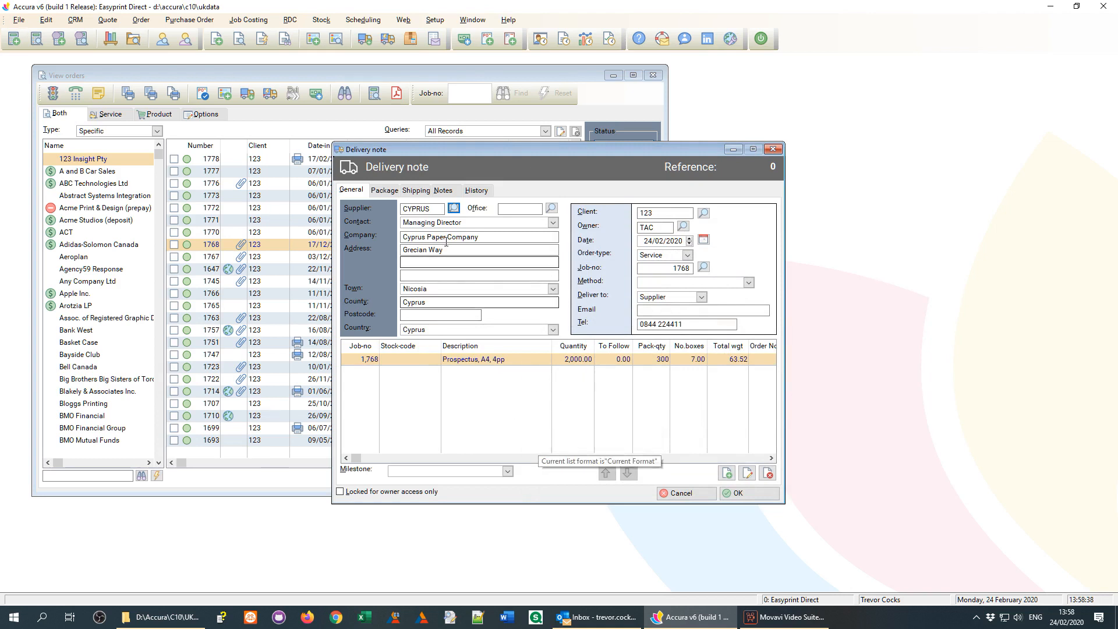
Step: Try Carrier shipping, revert to own Driver, then cancel and discard the delivery note
click(415, 191)
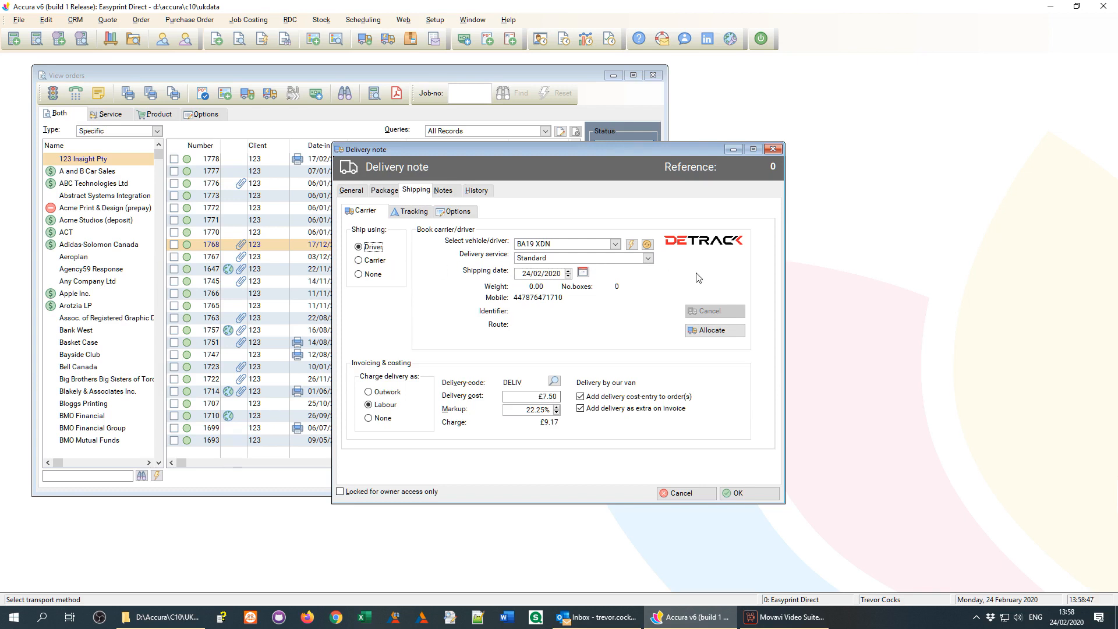
click(375, 260)
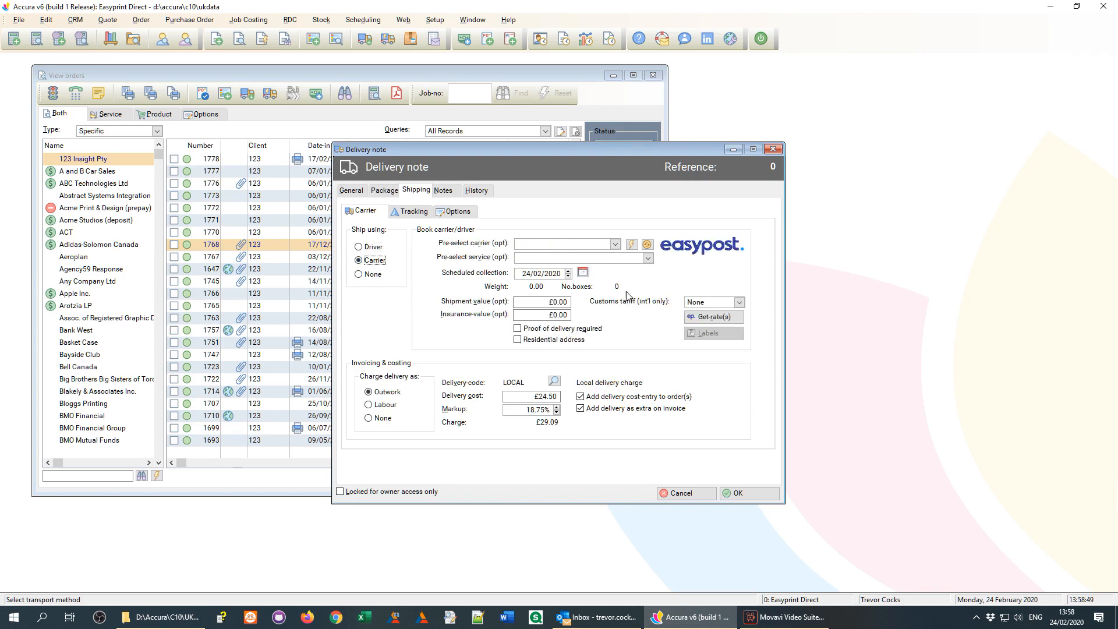
click(615, 244)
click(615, 244)
click(373, 247)
click(350, 192)
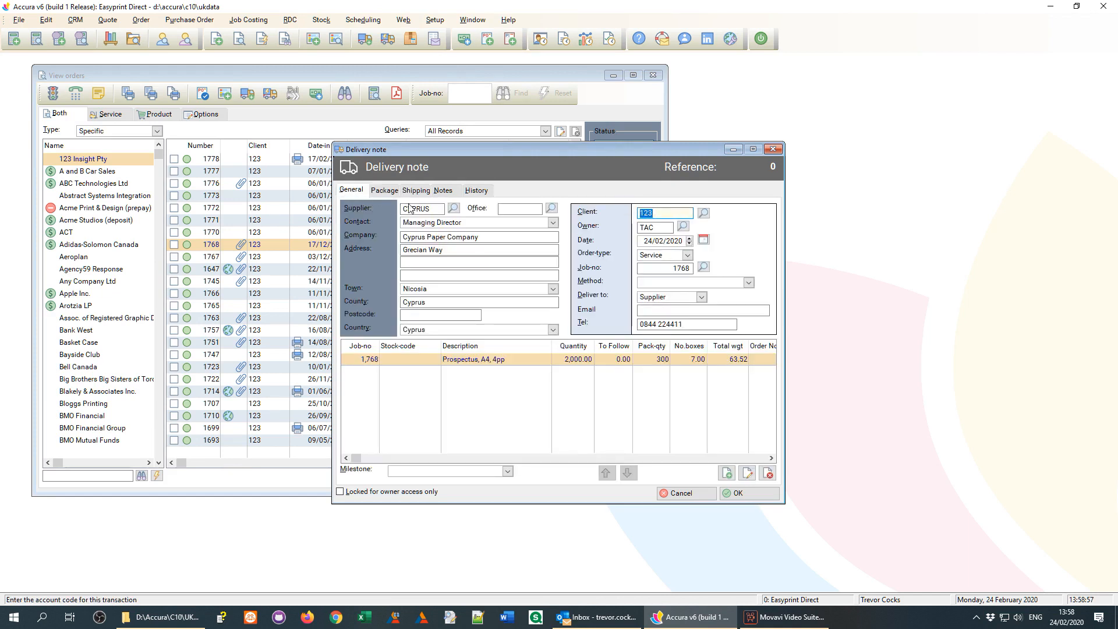
click(682, 493)
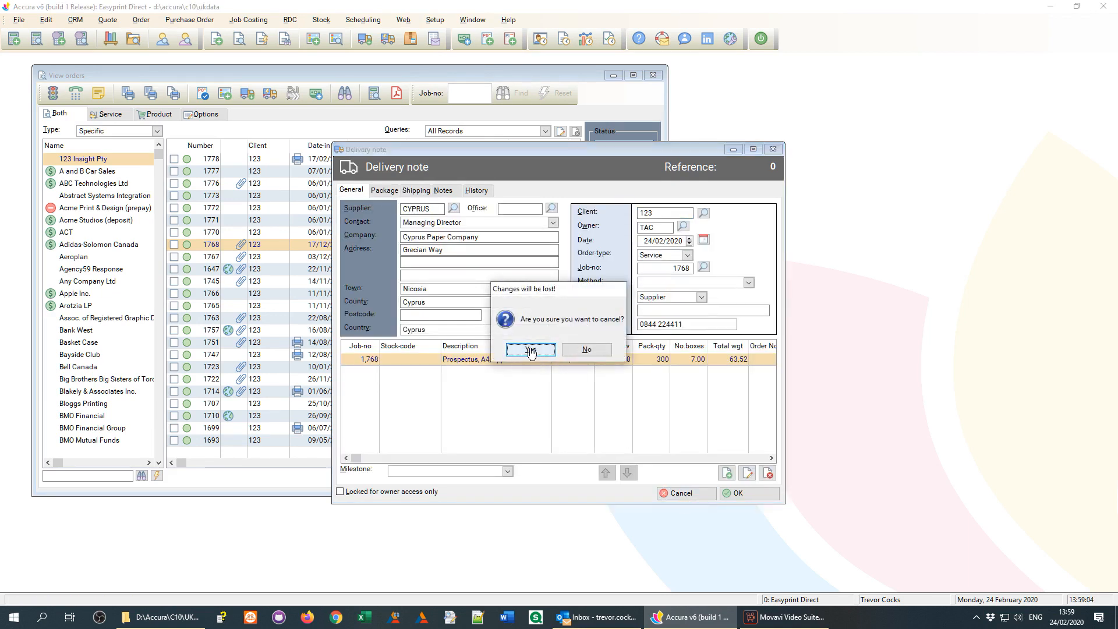
click(530, 350)
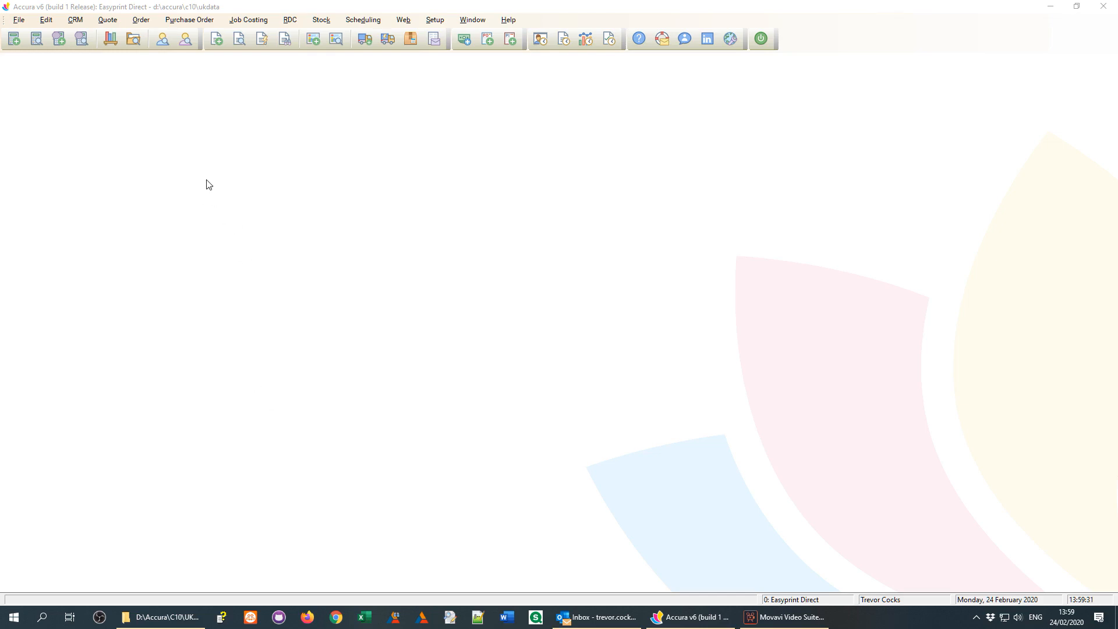
Step: Open Browse client database and bring up a 123 Insight Pty contact's details via Change
click(160, 45)
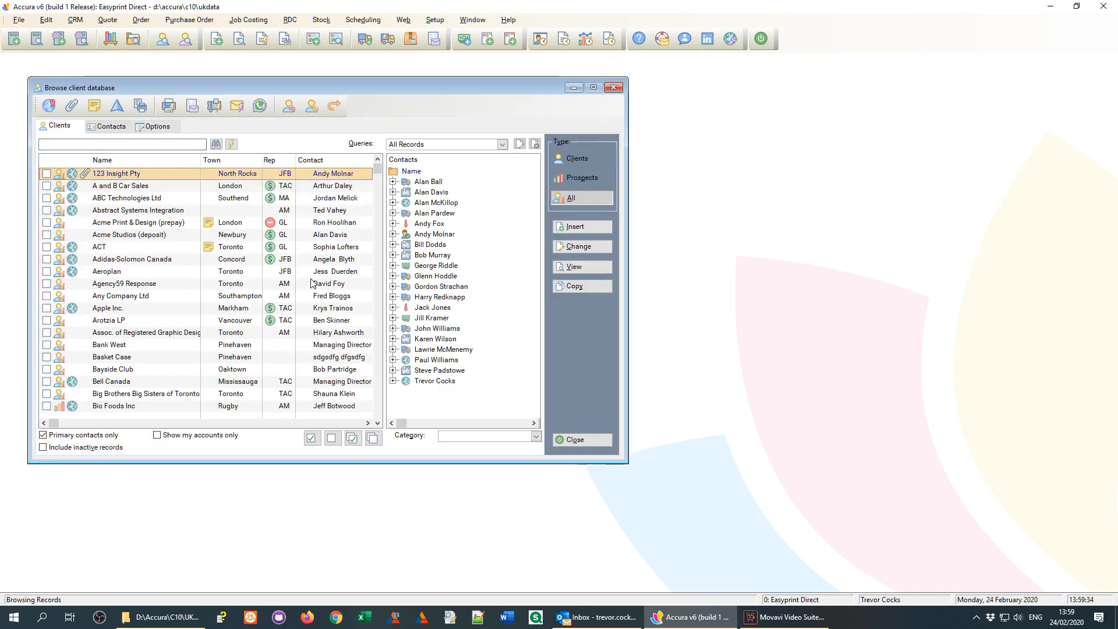
click(446, 289)
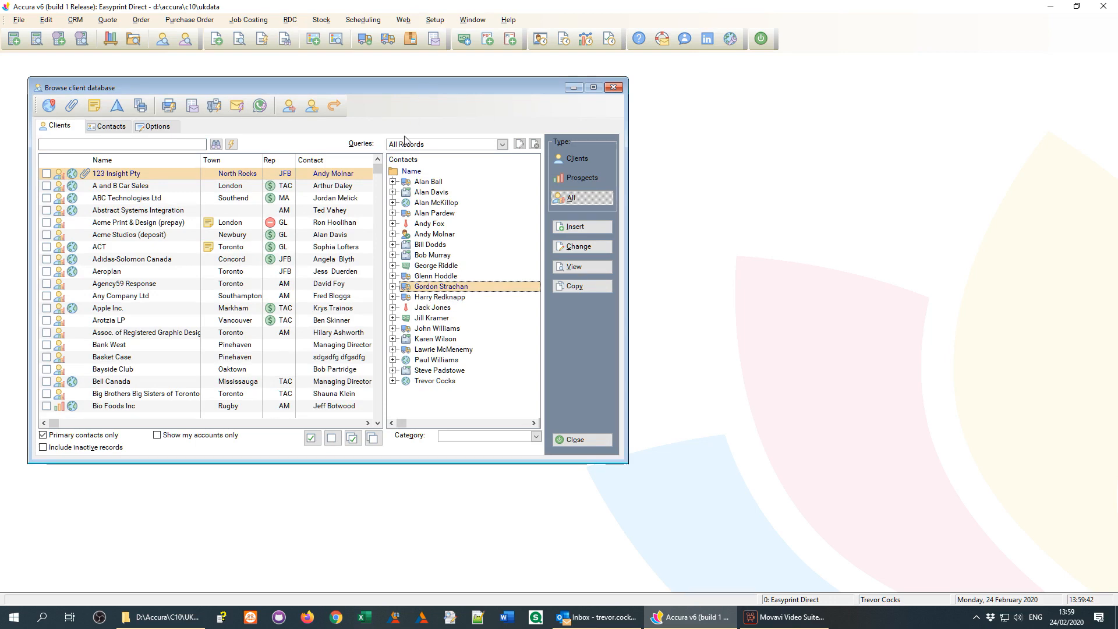
click(440, 339)
right_click(441, 339)
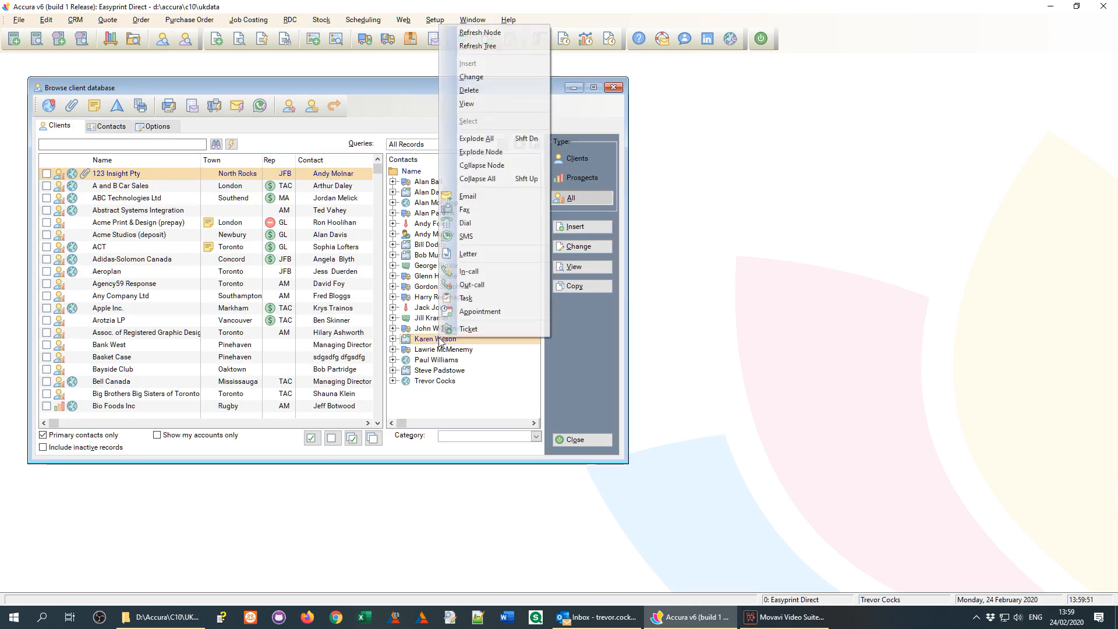
click(494, 221)
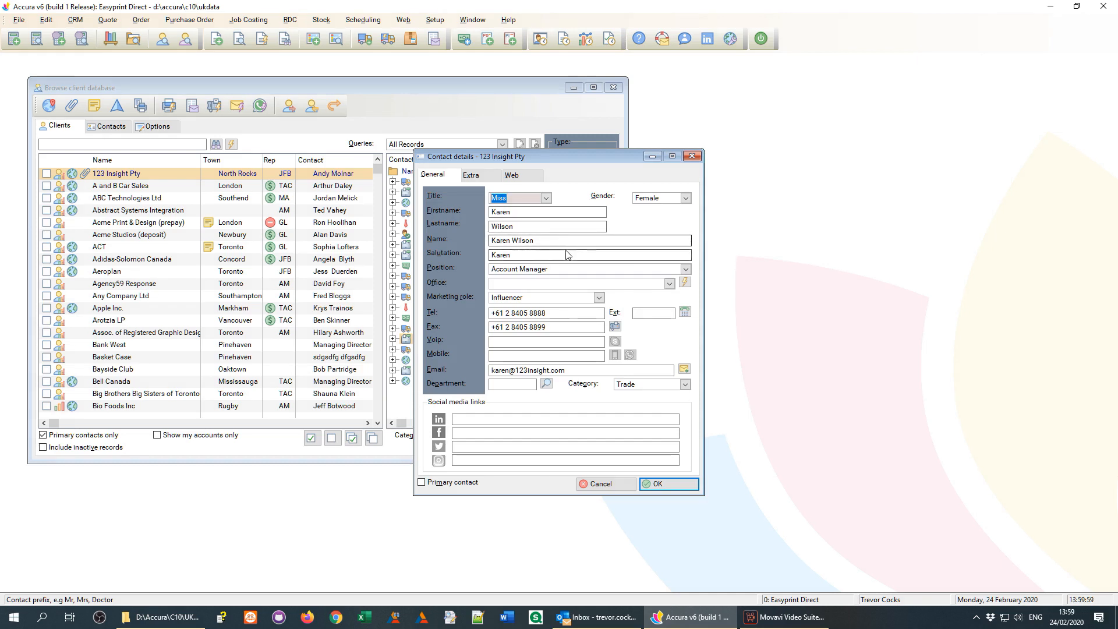
Step: Set the contact's title to Mrs, save, and sync the new surname to linked transactions
click(548, 198)
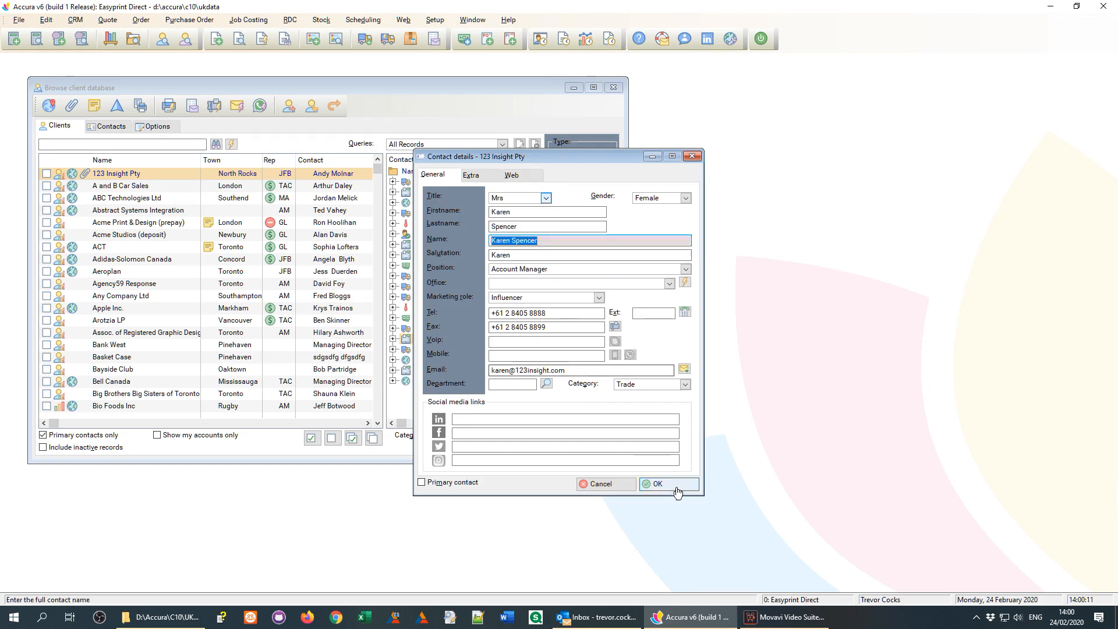
click(676, 487)
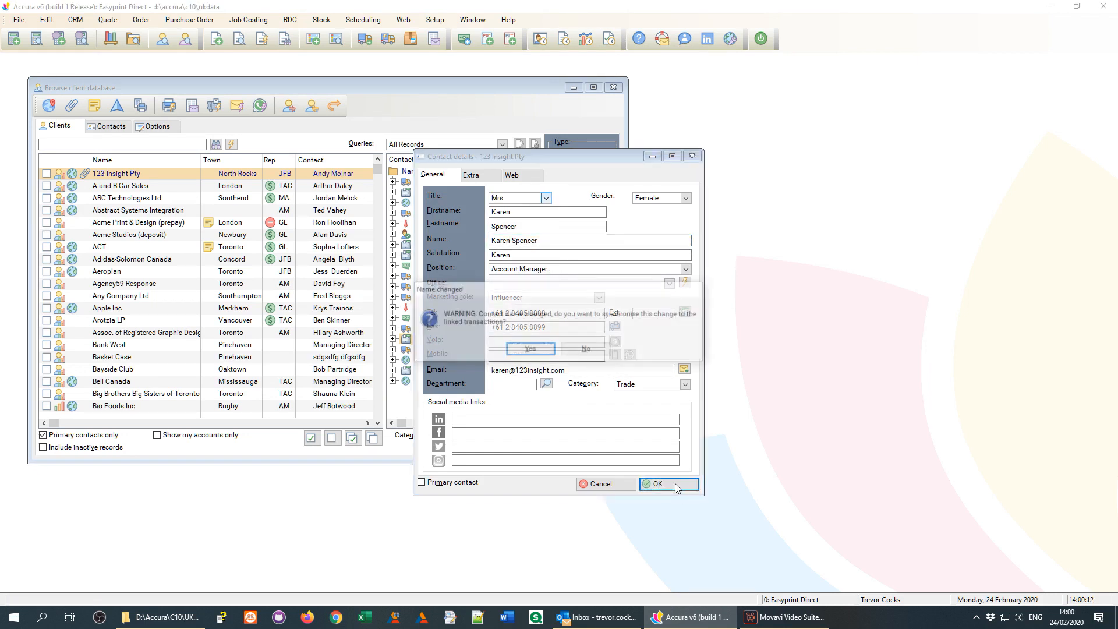
drag(551, 290, 685, 308)
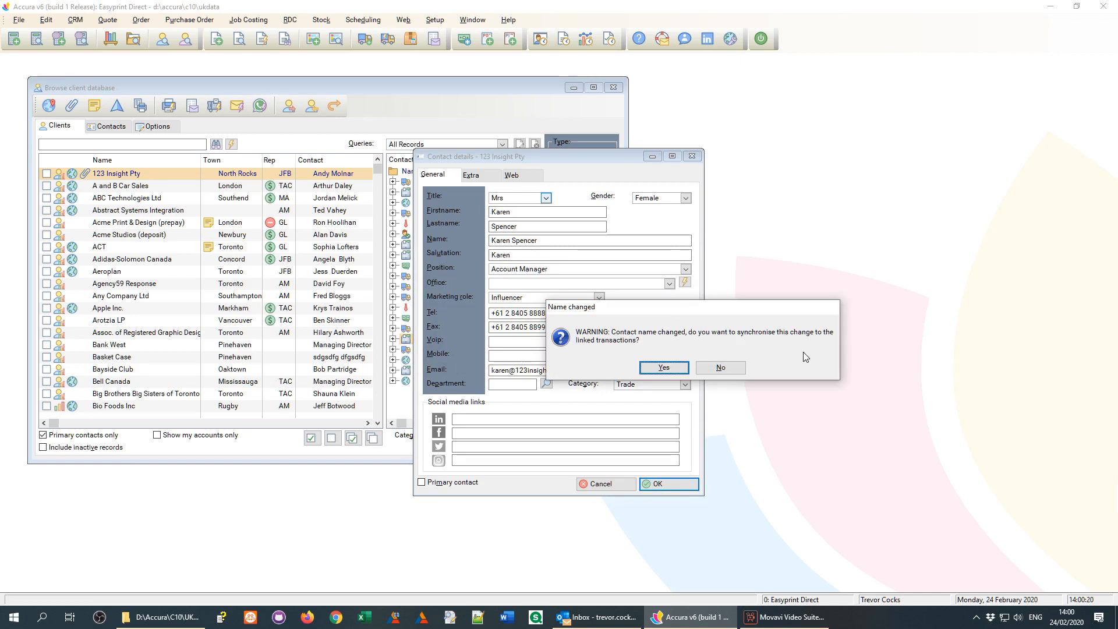
click(665, 368)
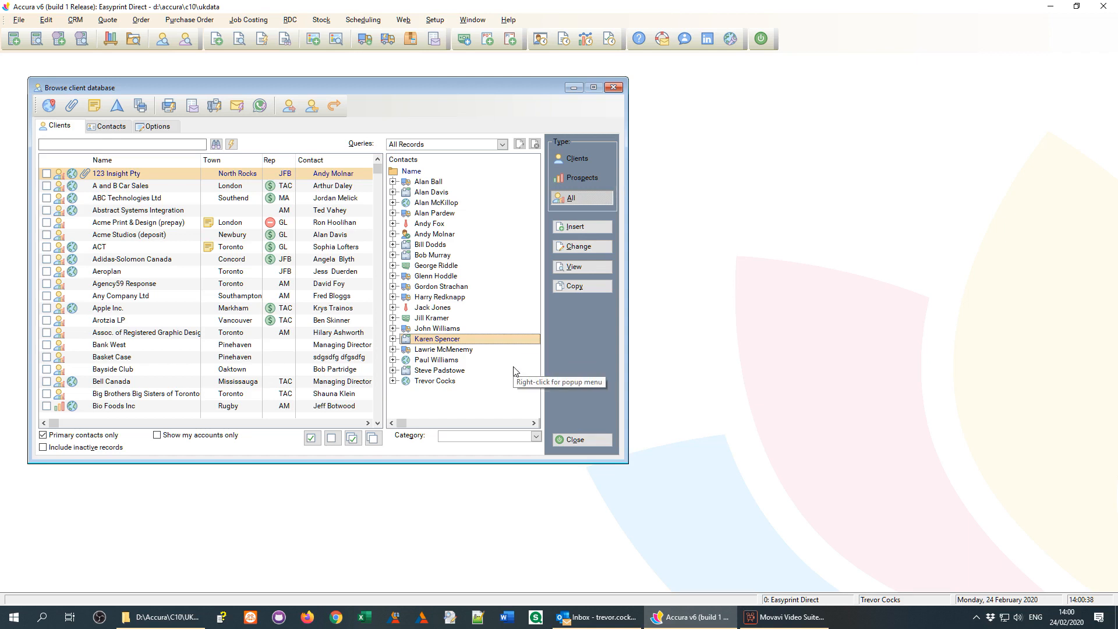
Step: Close the Browse client database window, then view the Help menu and dismiss it unused
click(580, 445)
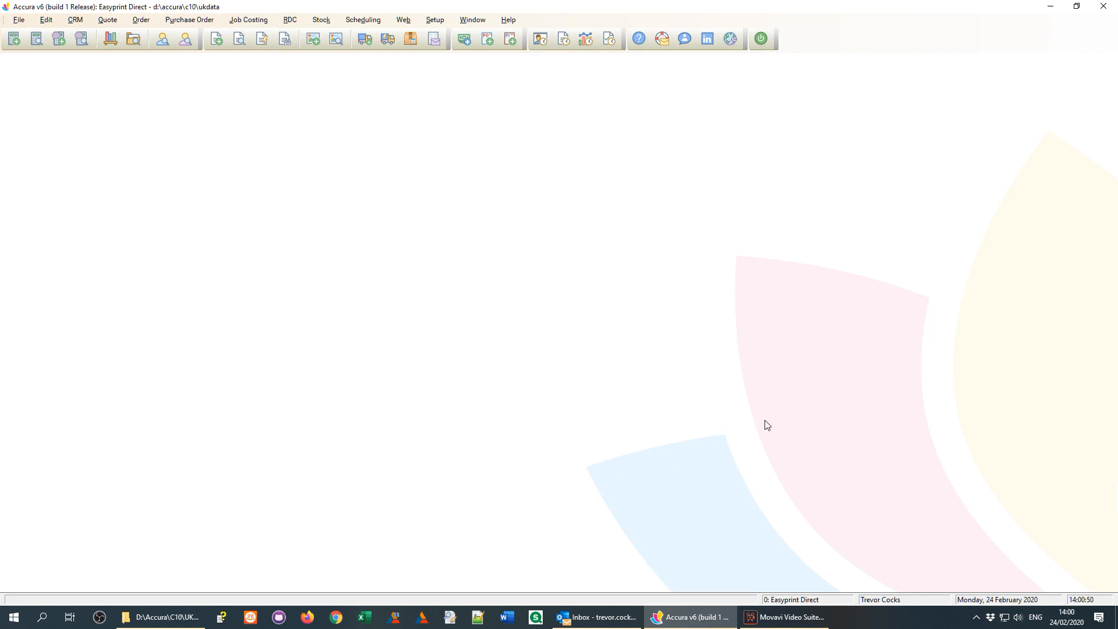
click(512, 26)
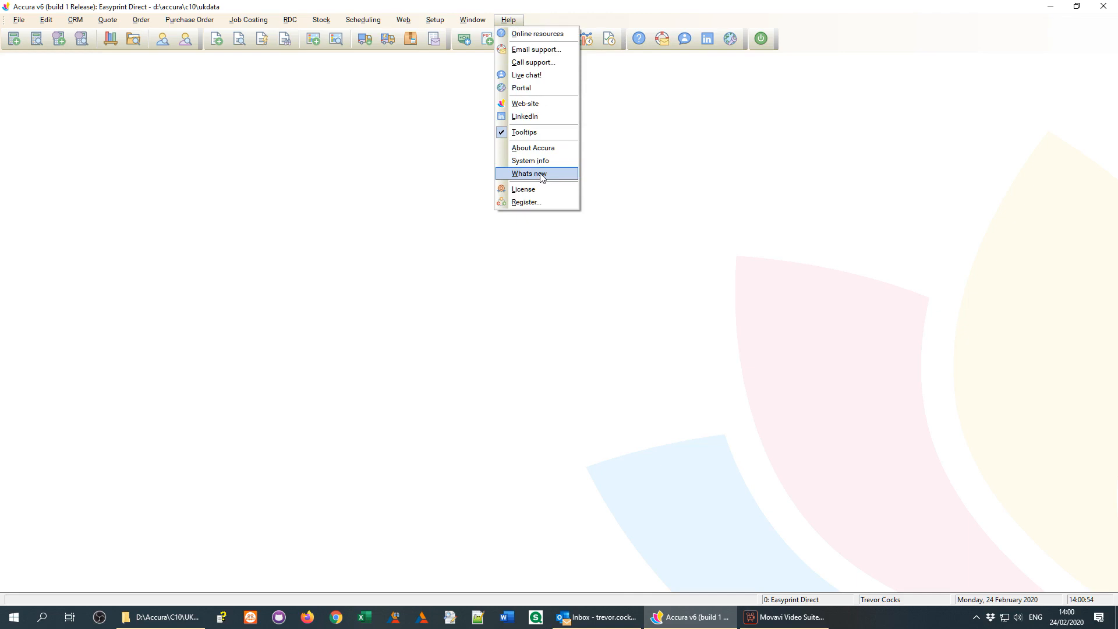
click(812, 201)
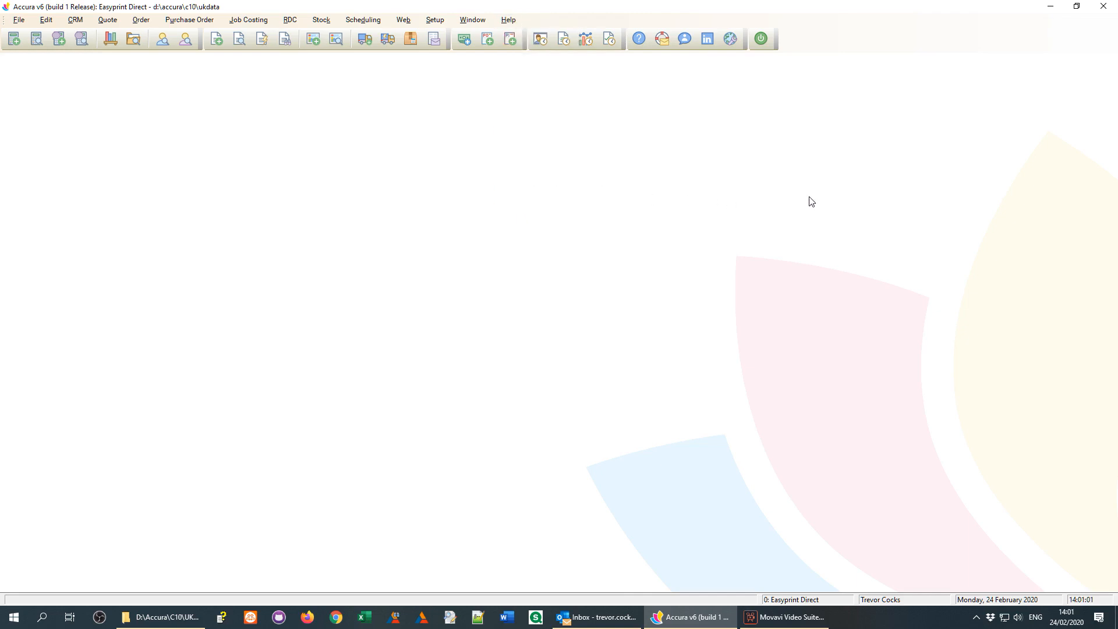